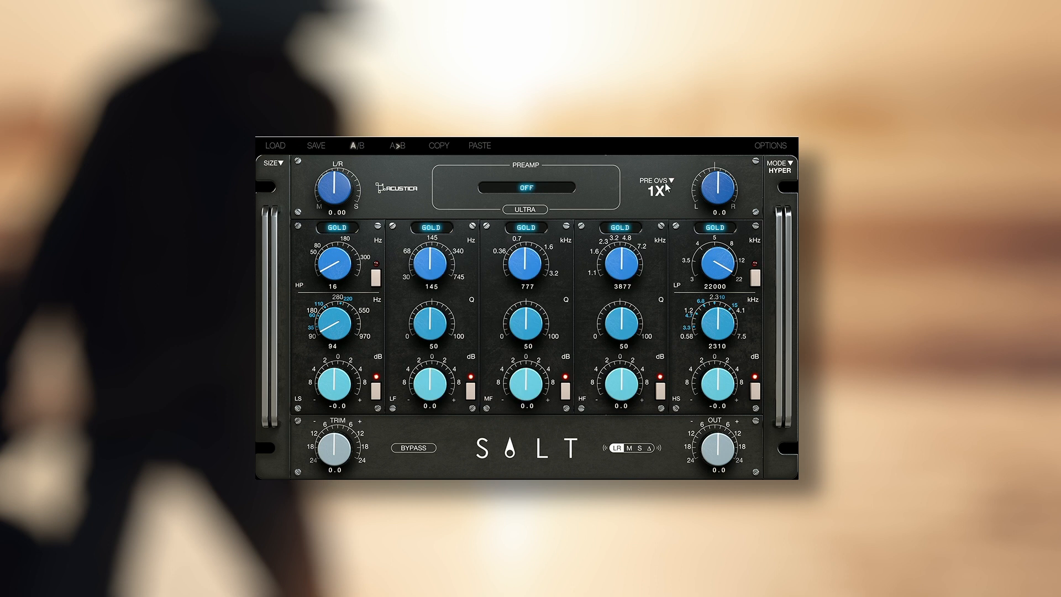
- Raise the input trim to 24.0 and select the Gold preamp
left_click_drag(333, 461, 345, 417)
left_click_drag(335, 447, 335, 531)
left_click_drag(330, 462, 349, 277)
left_click(535, 188)
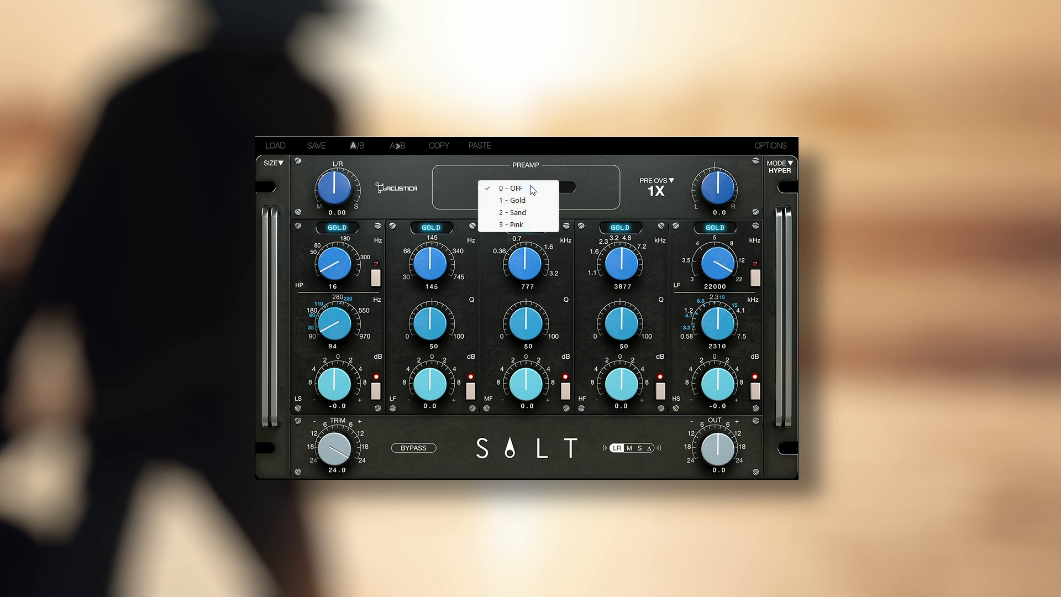
left_click(514, 200)
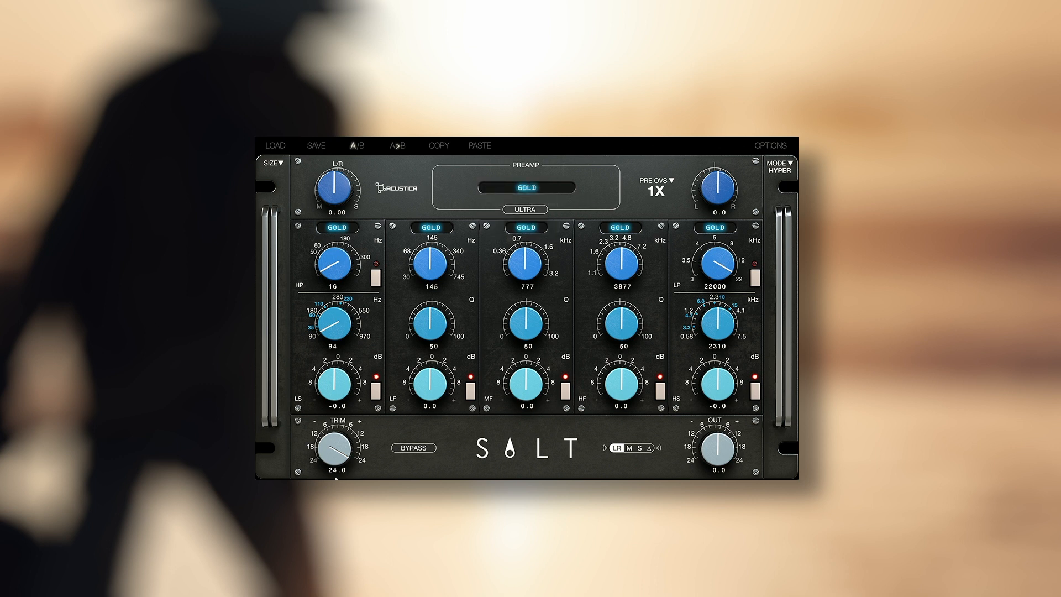
- Lower the input trim to 16.3 and switch the preamp to Sand with Ultra enabled
scroll(337, 460, "down", 1)
scroll(337, 460, "down", 5)
scroll(337, 460, "up", 1)
left_click_drag(335, 464, 332, 465)
scroll(344, 460, "down", 1)
left_click(534, 188)
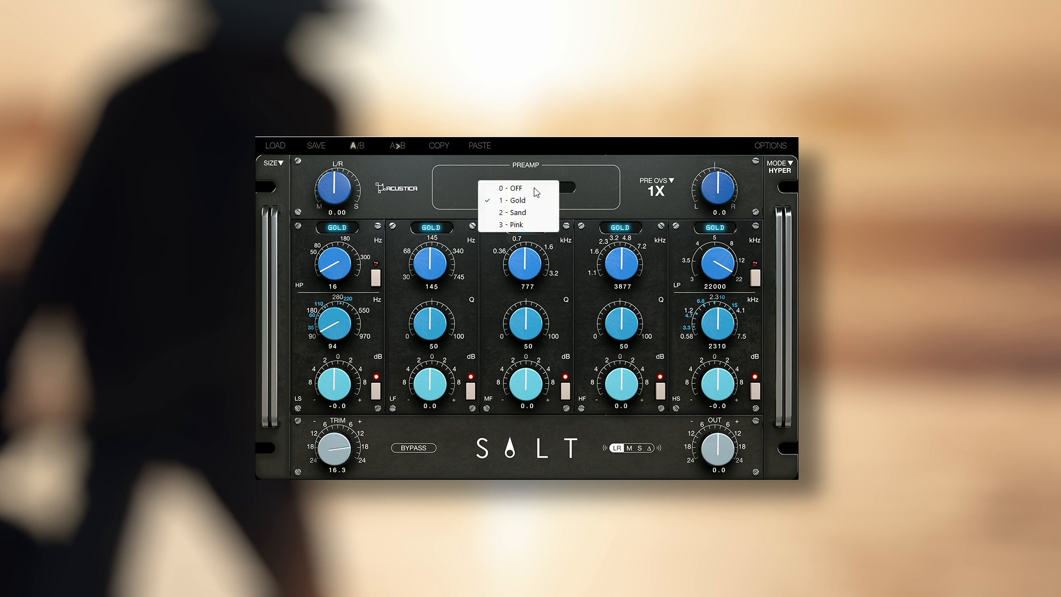
left_click(519, 213)
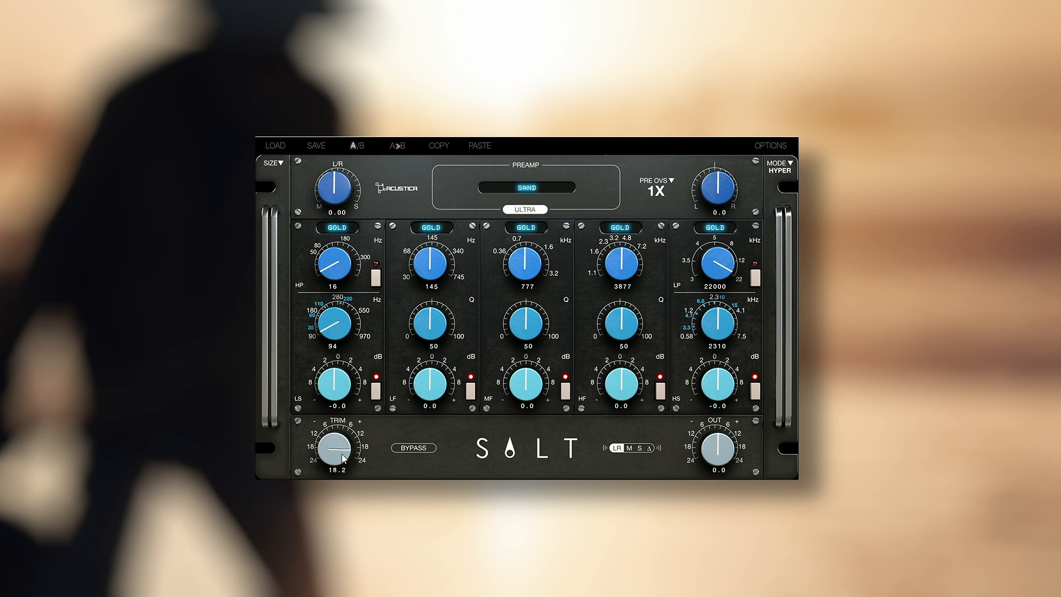
- Switch the preamp to Gold and back to Sand to compare the two
left_click(541, 188)
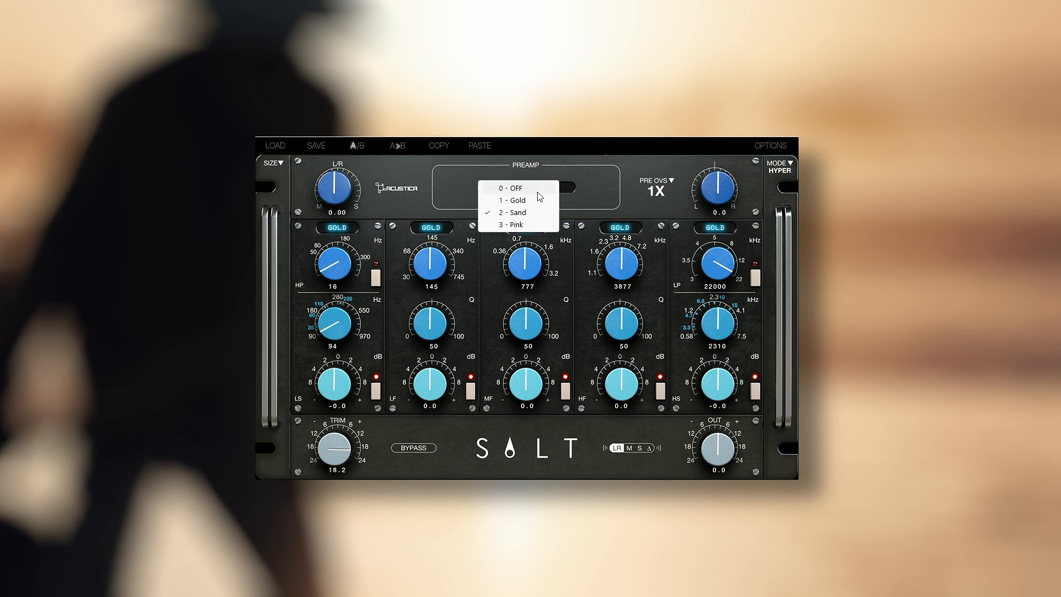
left_click(526, 202)
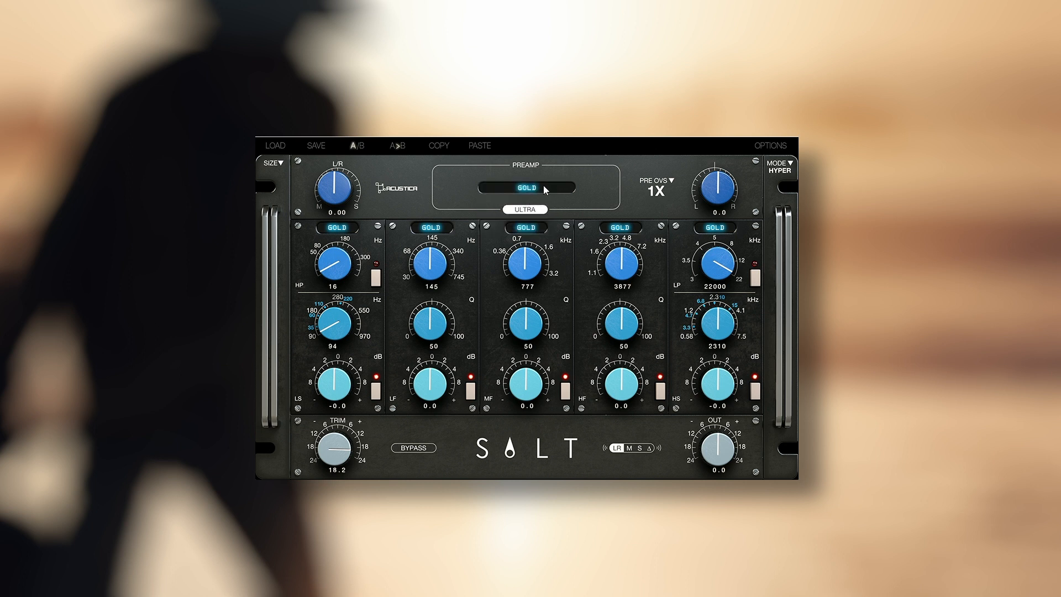
left_click(544, 188)
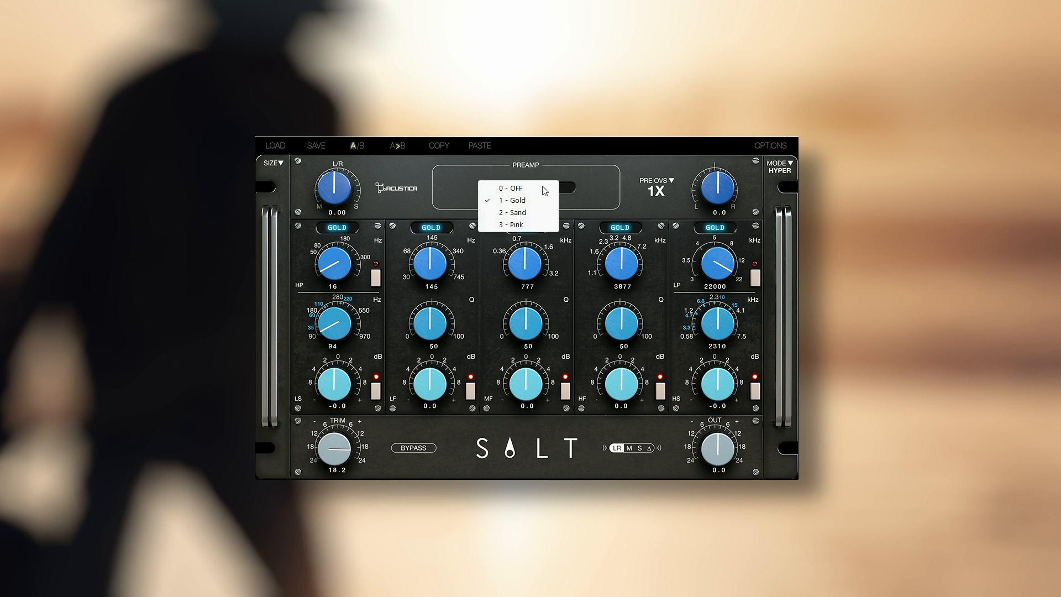
left_click(524, 215)
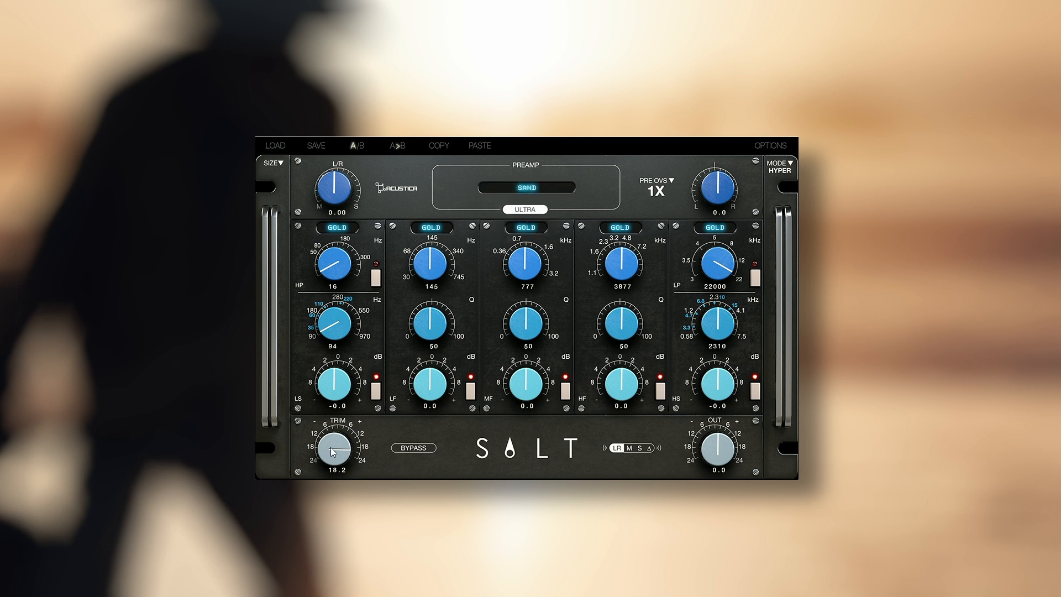
- Raise the input trim to 24.0 and compare the Gold preamp with Sand again
left_click_drag(324, 463, 430, 310)
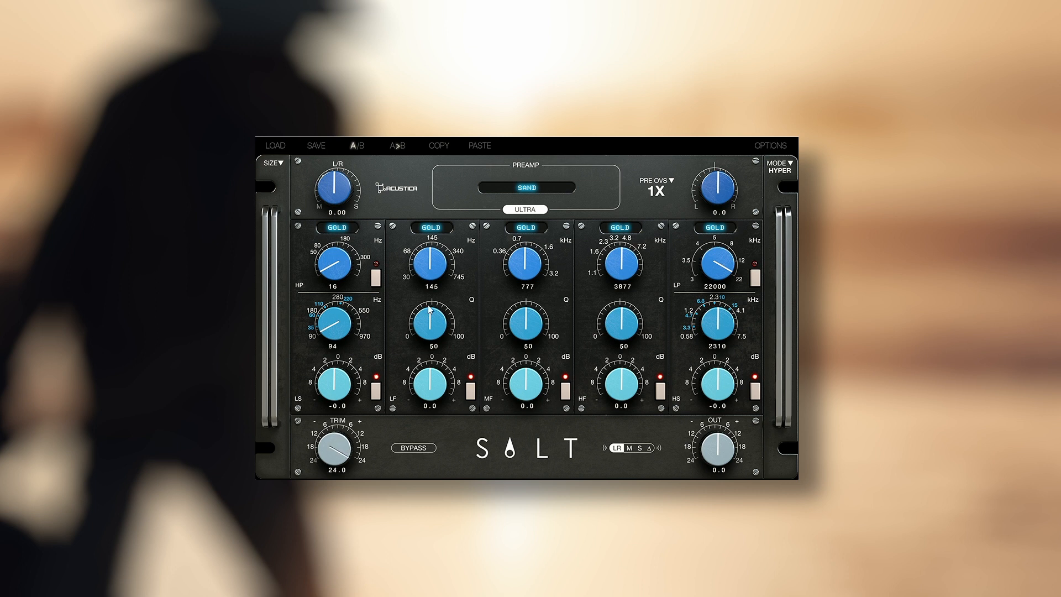
left_click(540, 187)
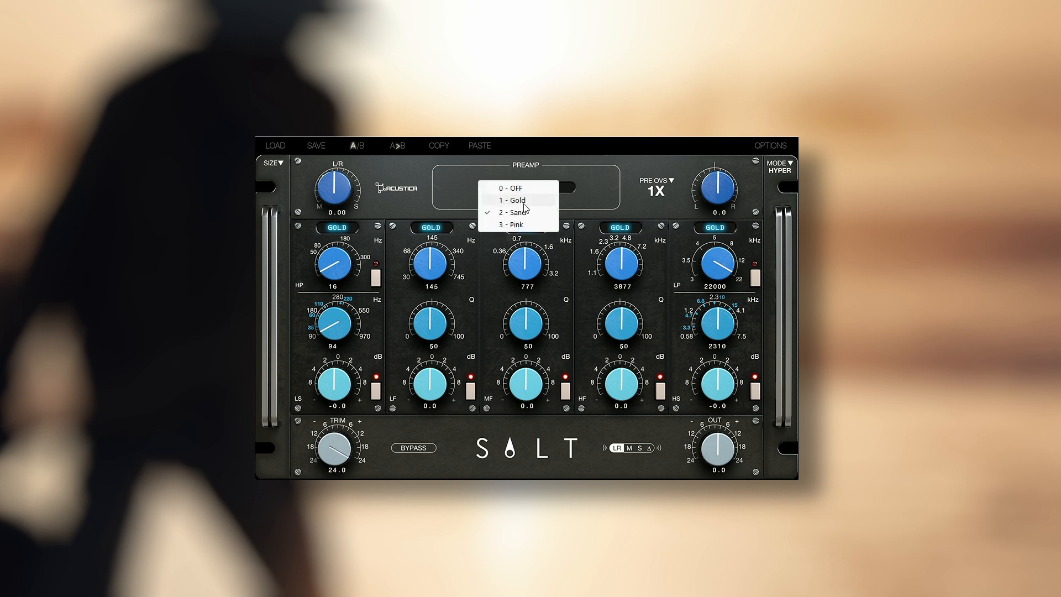
left_click(517, 201)
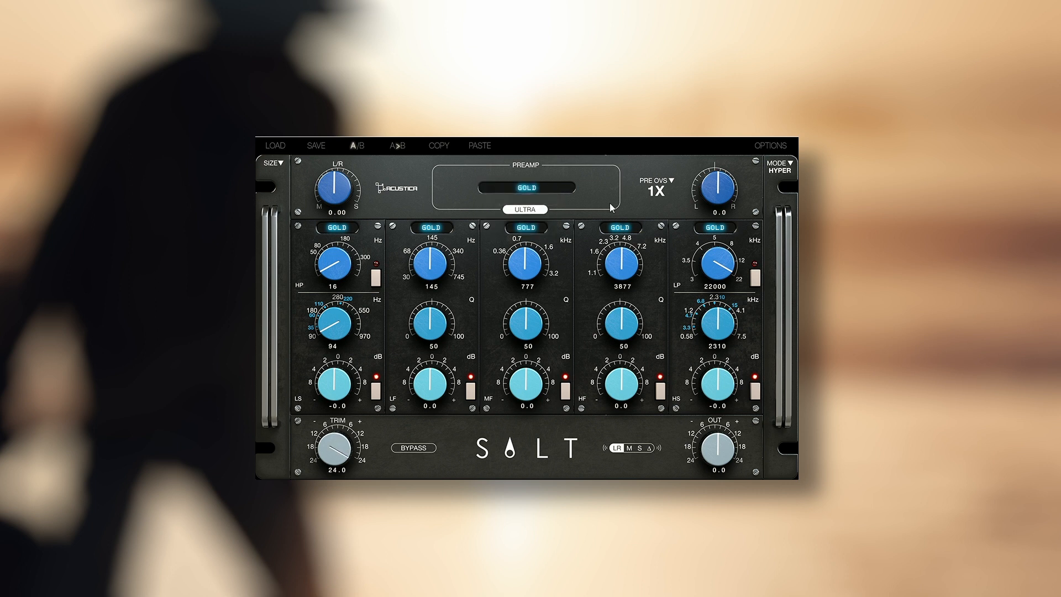
left_click(555, 190)
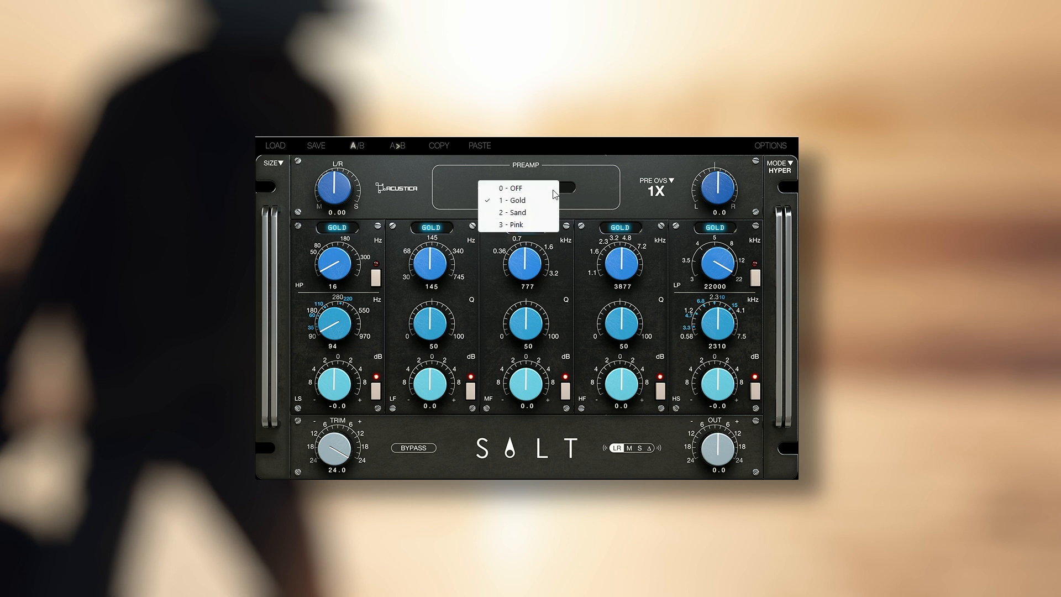
left_click(532, 216)
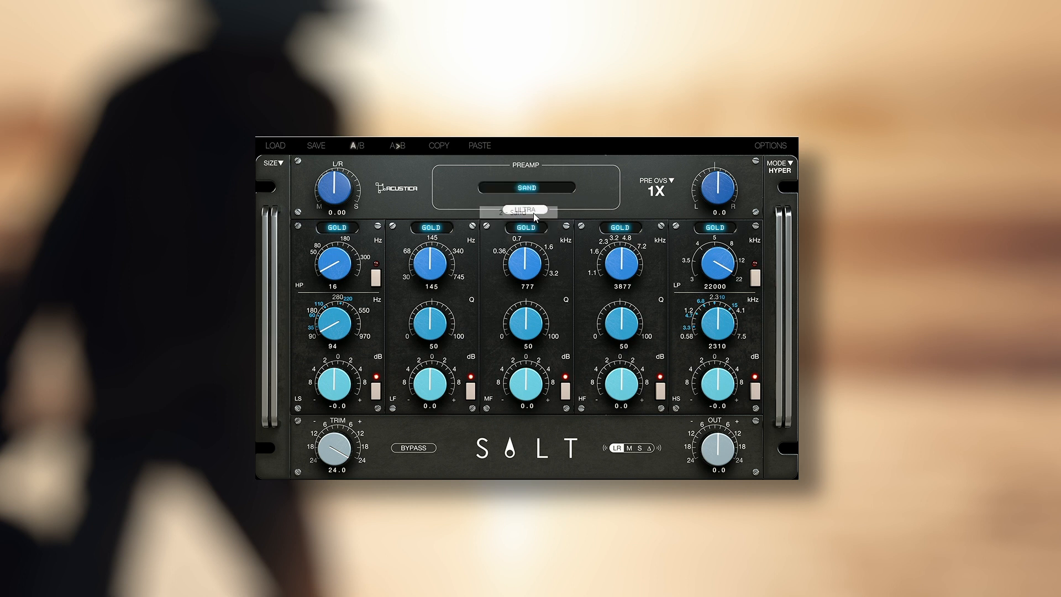
- Monitor the delta signal and audition the Gold preamp followed by Sand
left_click(650, 449)
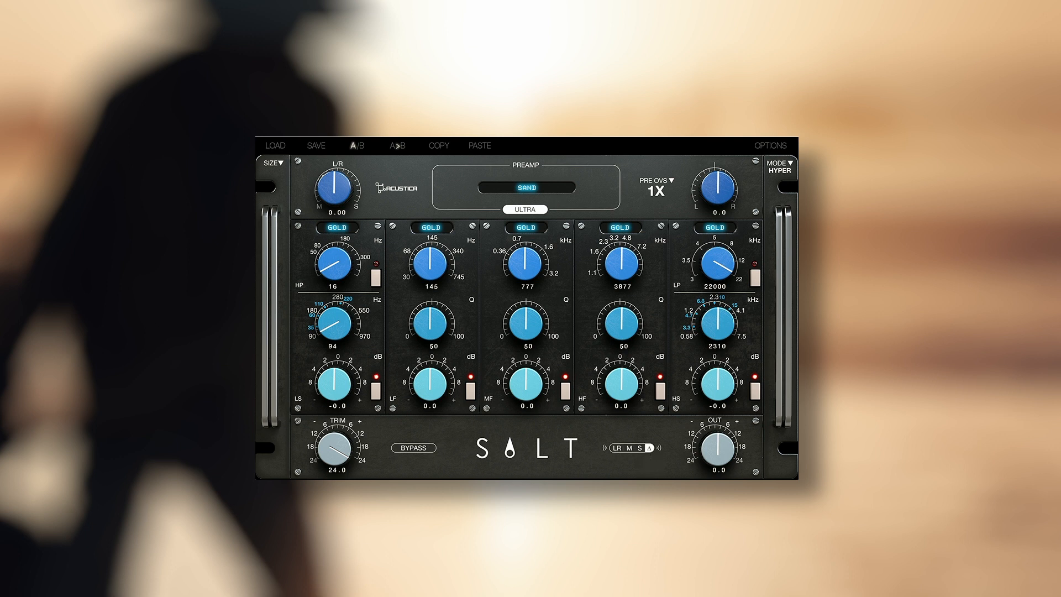
left_click(546, 193)
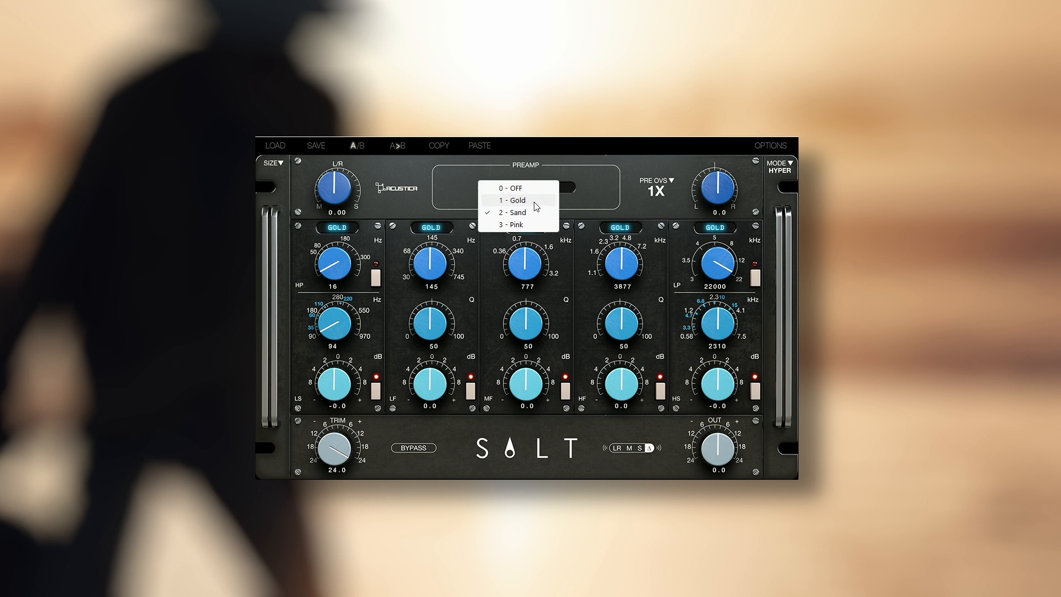
left_click(534, 202)
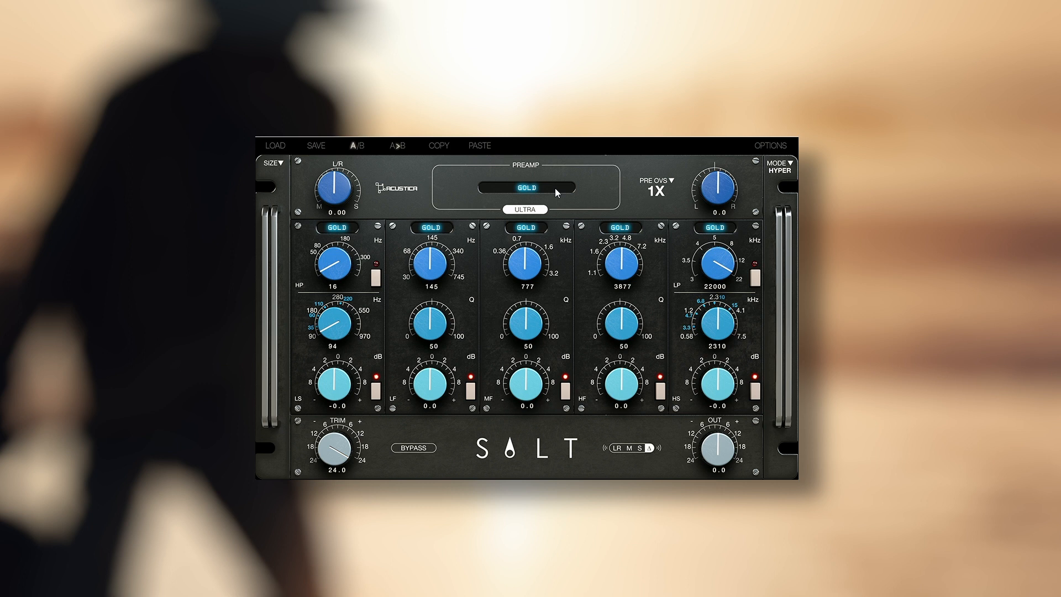
left_click(555, 188)
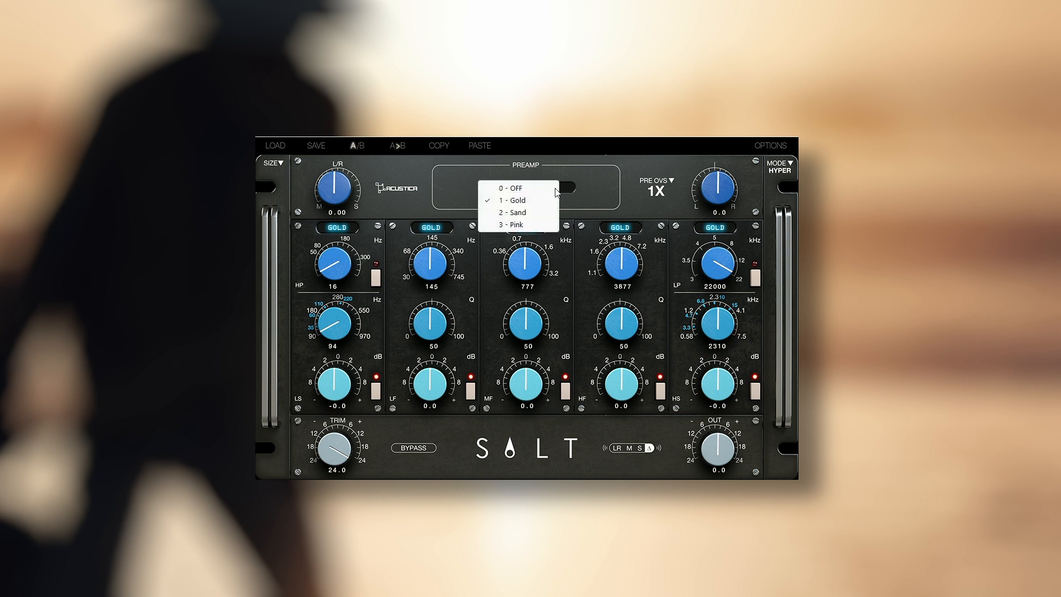
left_click(542, 214)
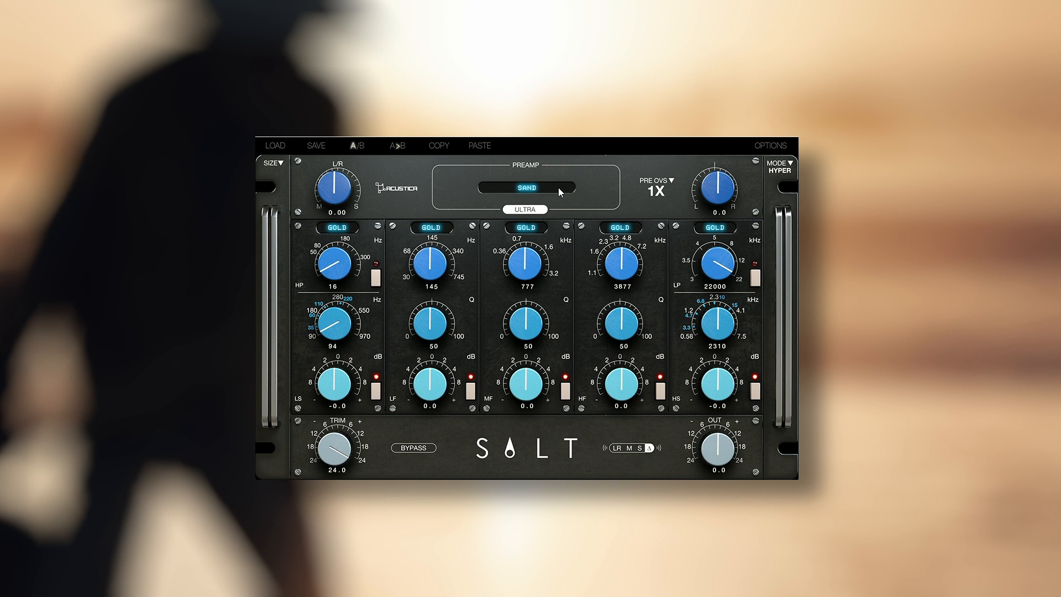
- Switch the preamp to Pink and return the monitoring mode from delta to LR
scroll(334, 456, "down", 6)
scroll(335, 459, "up", 6)
left_click(557, 187)
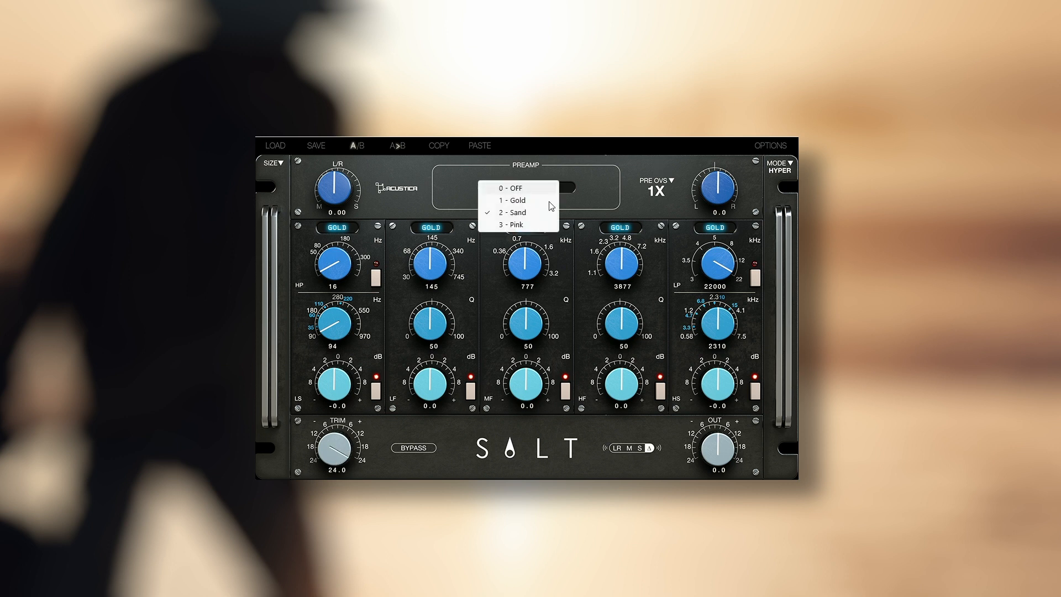
left_click(533, 226)
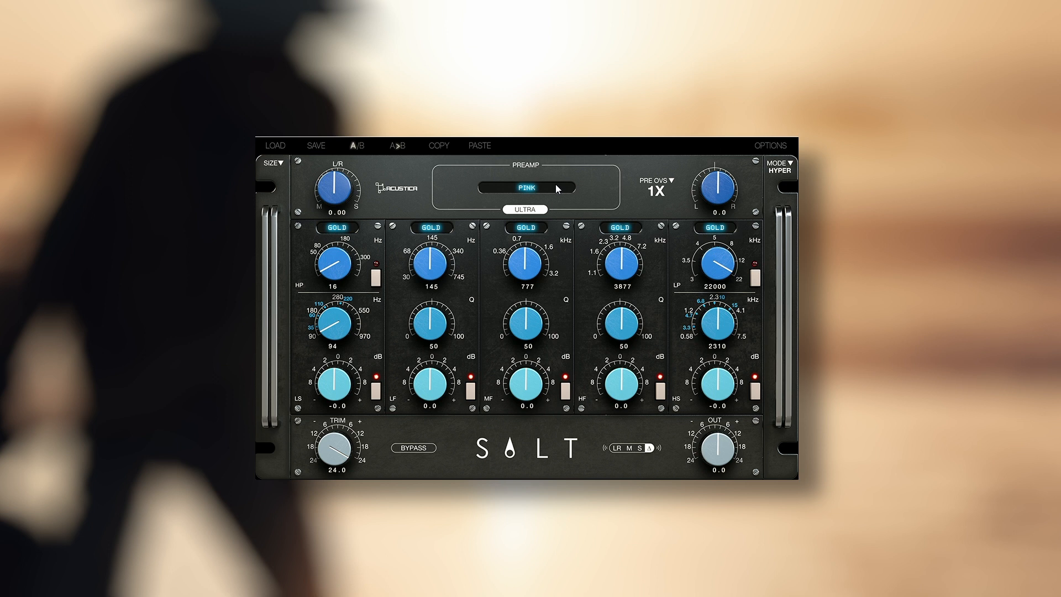
left_click(617, 448)
- Boost the high shelf by 9.6 dB at 7500 Hz and lower the input trim to 20.2
left_click_drag(721, 329, 733, 245)
left_click_drag(718, 370, 727, 340)
scroll(719, 386, "down", 1)
scroll(721, 390, "down", 7)
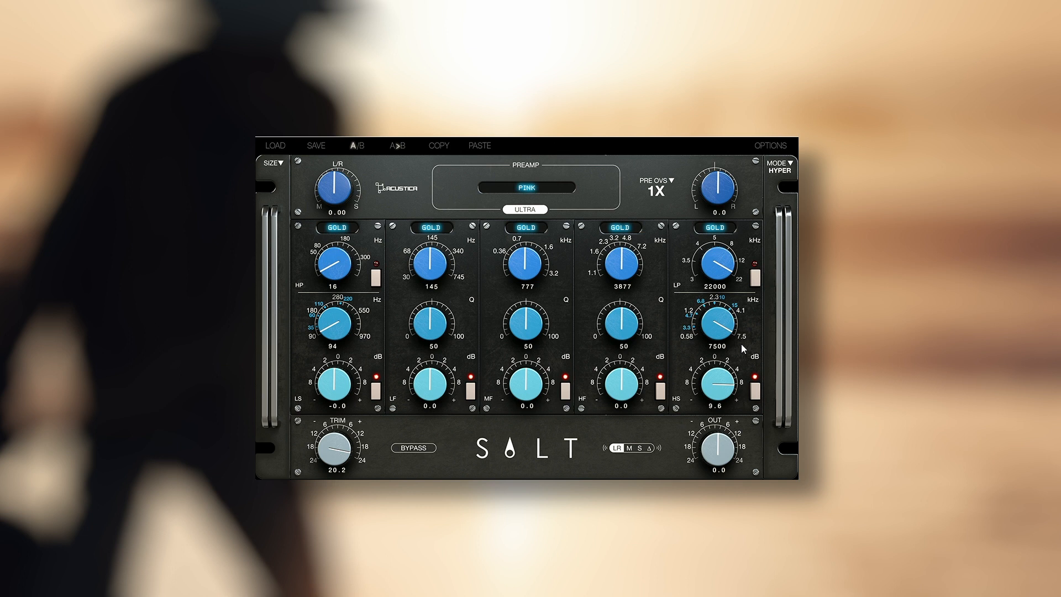
- Set the high-shelf frequency to 3209 Hz and reset its gain to 0 dB
left_click_drag(717, 346, 716, 354)
double_click(732, 381)
- Cycle the high-shelf band through the Sand and Pink models and return it to Gold
left_click(724, 233)
left_click(733, 246)
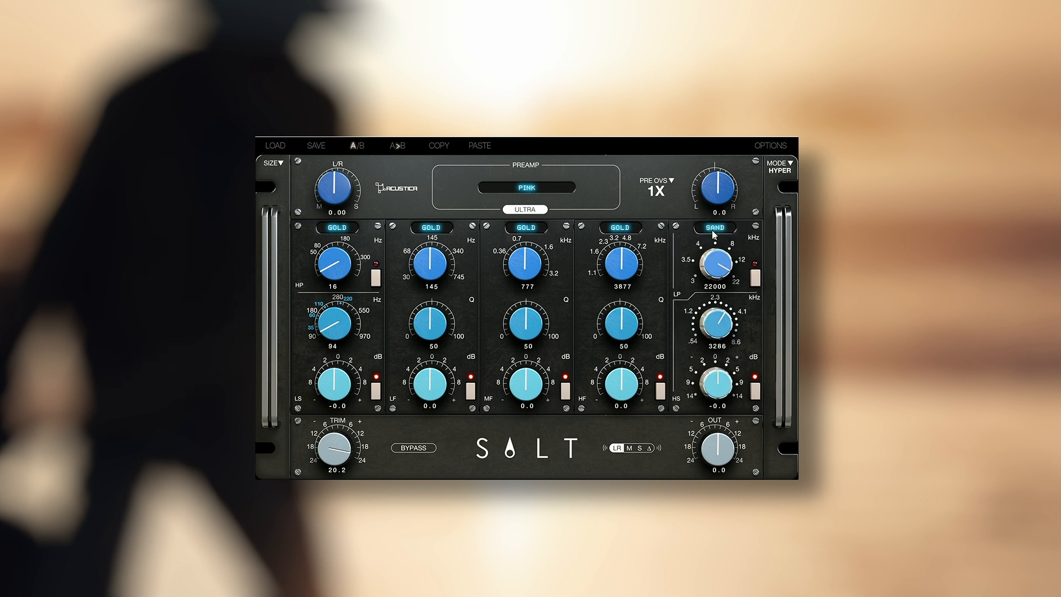
left_click(712, 230)
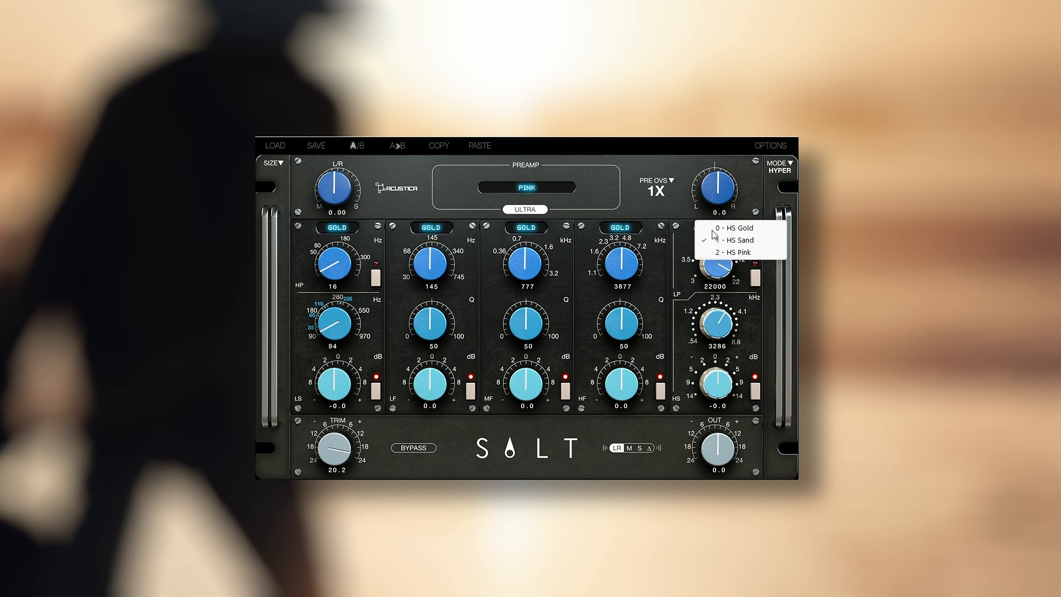
left_click(734, 253)
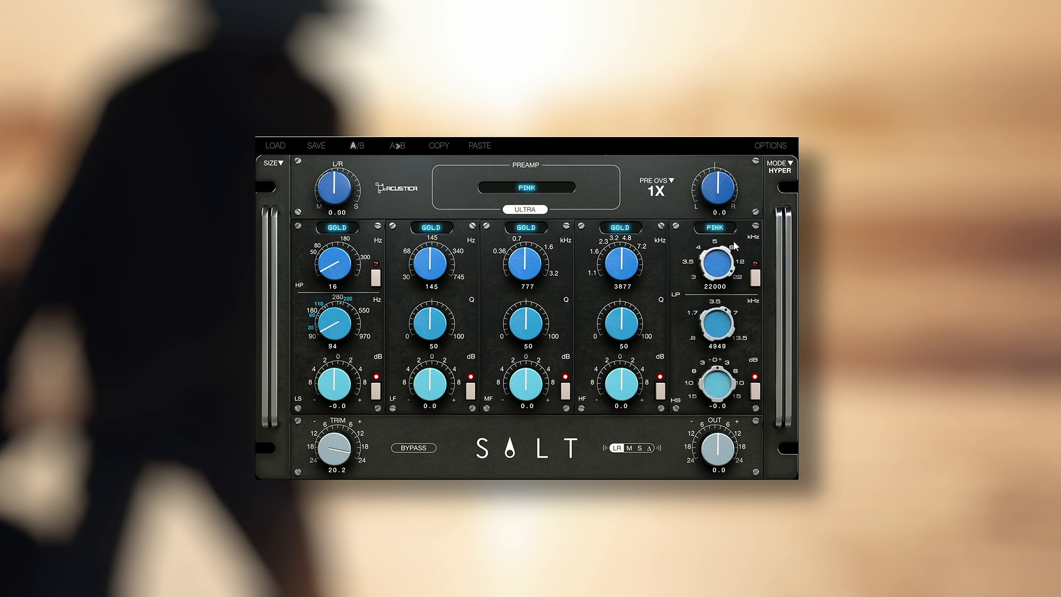
left_click(721, 228)
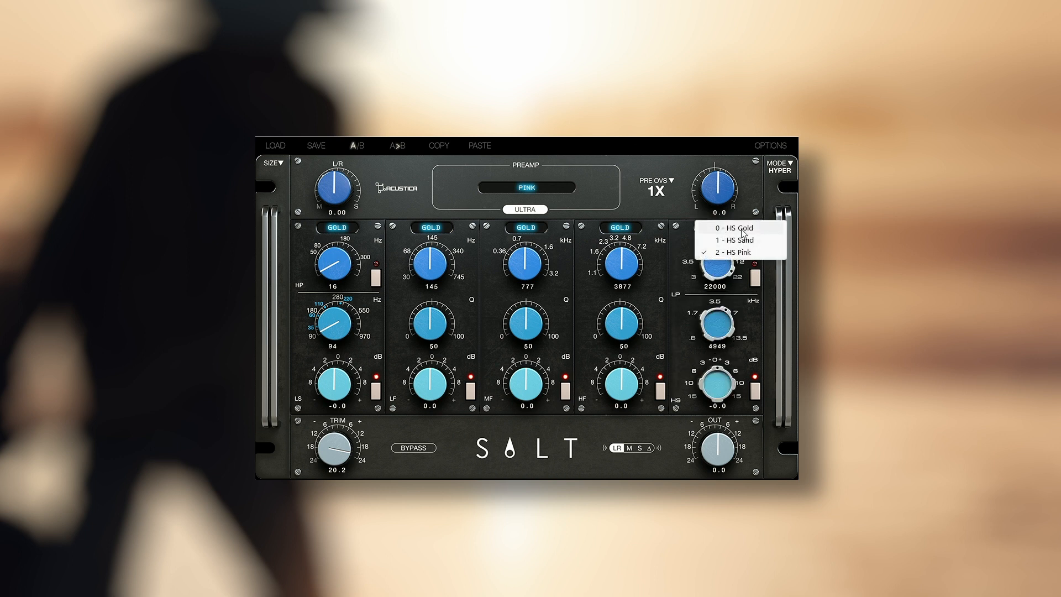
left_click(735, 228)
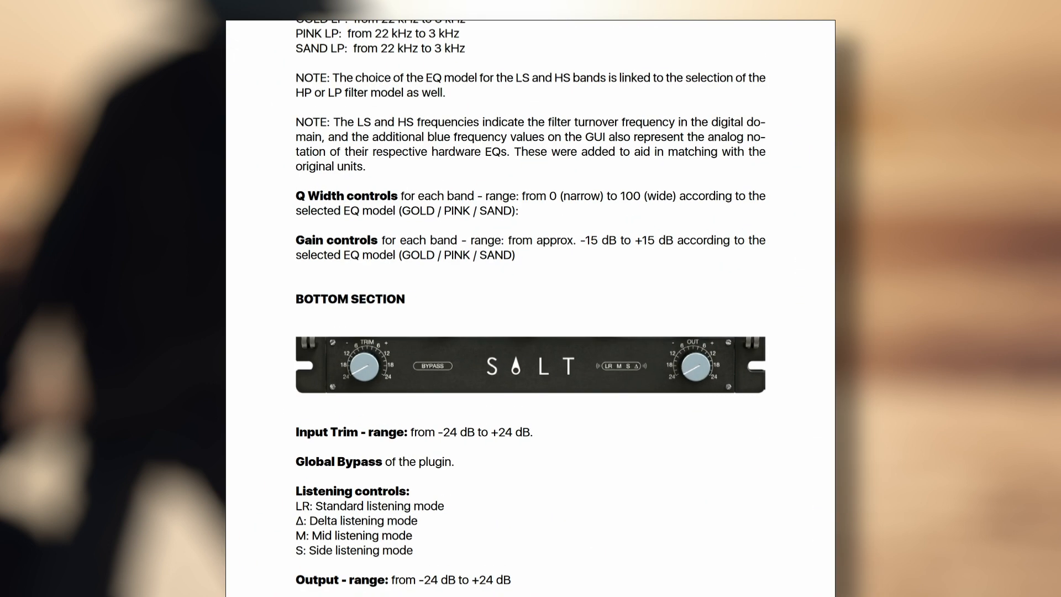
- Set the high-shelf band to 7500 Hz with 2.9 dB of gain
scroll(361, 317, "up", 2)
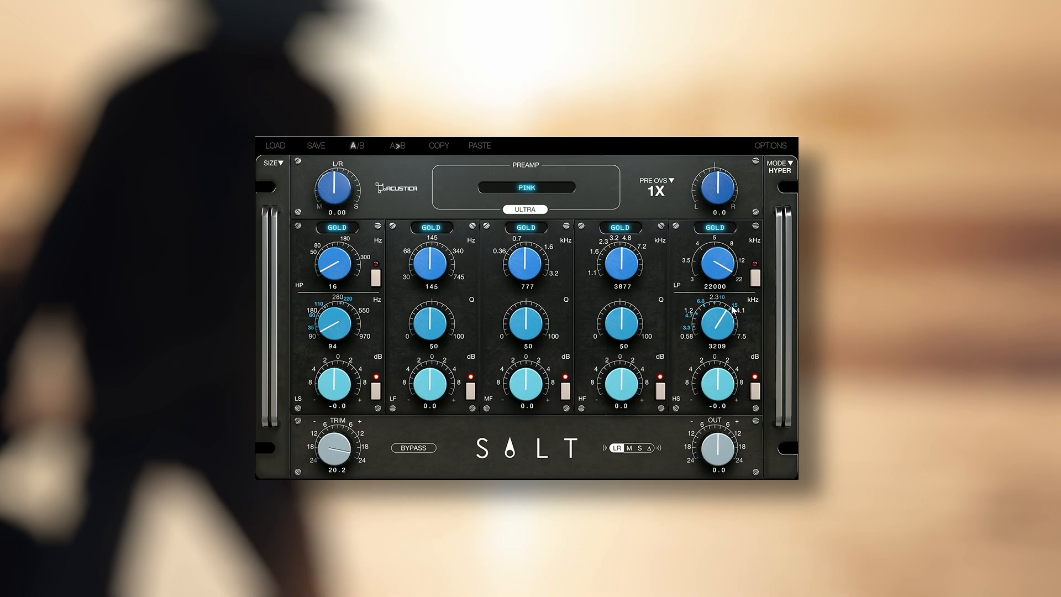
left_click_drag(735, 310, 735, 307)
mouse_move(741, 391)
left_mouse_down()
mouse_move(742, 361)
mouse_move(738, 378)
left_mouse_up()
left_click_drag(731, 337, 730, 298)
left_click_drag(742, 388, 718, 402)
left_click_drag(717, 387, 713, 392)
- Enable the high-pass filter and set its cutoff frequency to 39 Hz
left_click(377, 279)
scroll(330, 273, "up", 5)
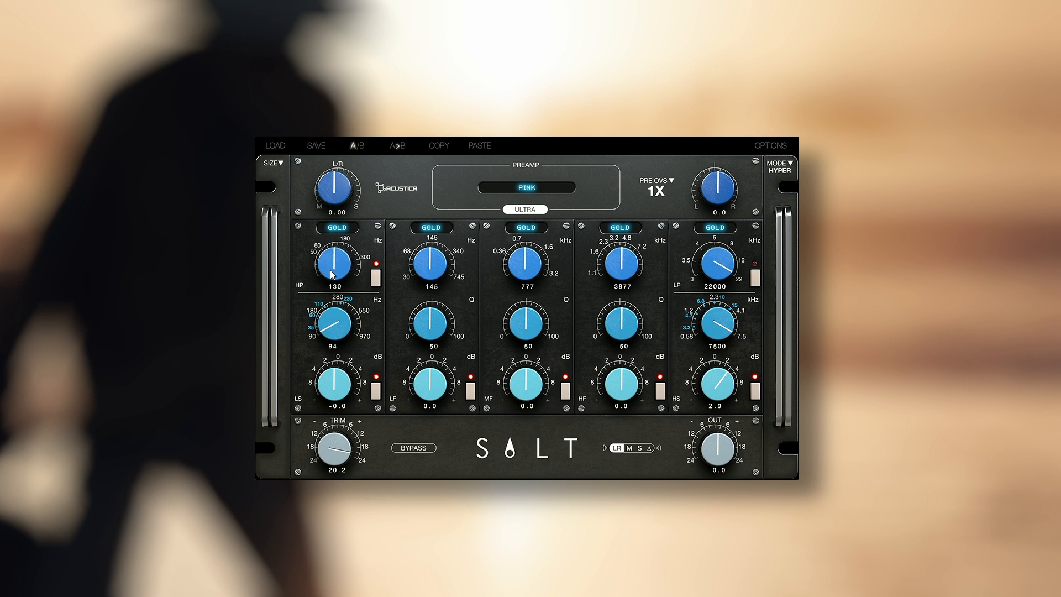
scroll(331, 273, "down", 3)
scroll(529, 260, "up", 8)
scroll(522, 398, "up", 3)
- Set the mid-frequency band to 1032 Hz with 2.2 dB of gain and a Q of 50
left_click_drag(529, 334, 564, 257)
scroll(534, 374, "up", 3)
left_click_drag(523, 385, 506, 418)
left_click_drag(522, 326, 559, 246)
left_click_drag(520, 341, 504, 435)
left_click_drag(527, 329, 530, 311)
left_click_drag(529, 412, 520, 425)
left_click_drag(532, 389, 543, 287)
- Switch the mid-frequency band to the Pink model with a Q of 100 and 13.6 dB of gain
left_click(529, 228)
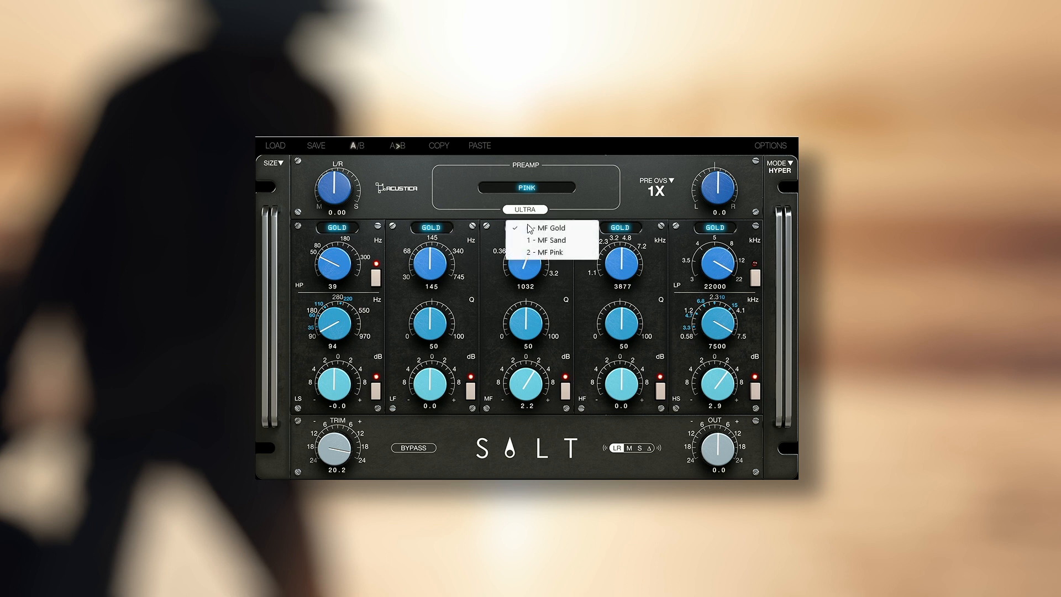
left_click(552, 253)
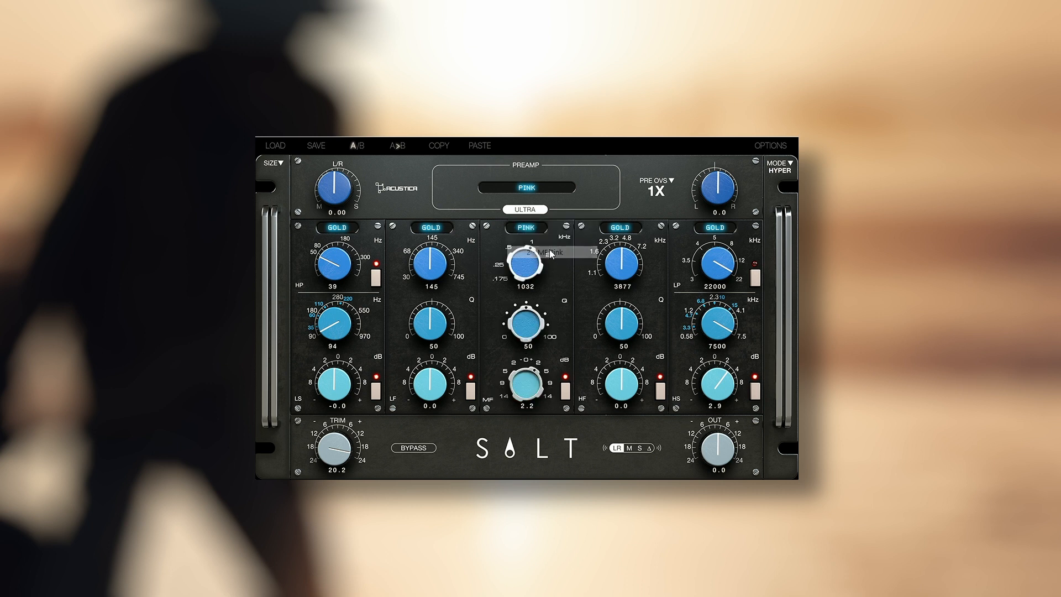
left_click_drag(542, 379, 542, 343)
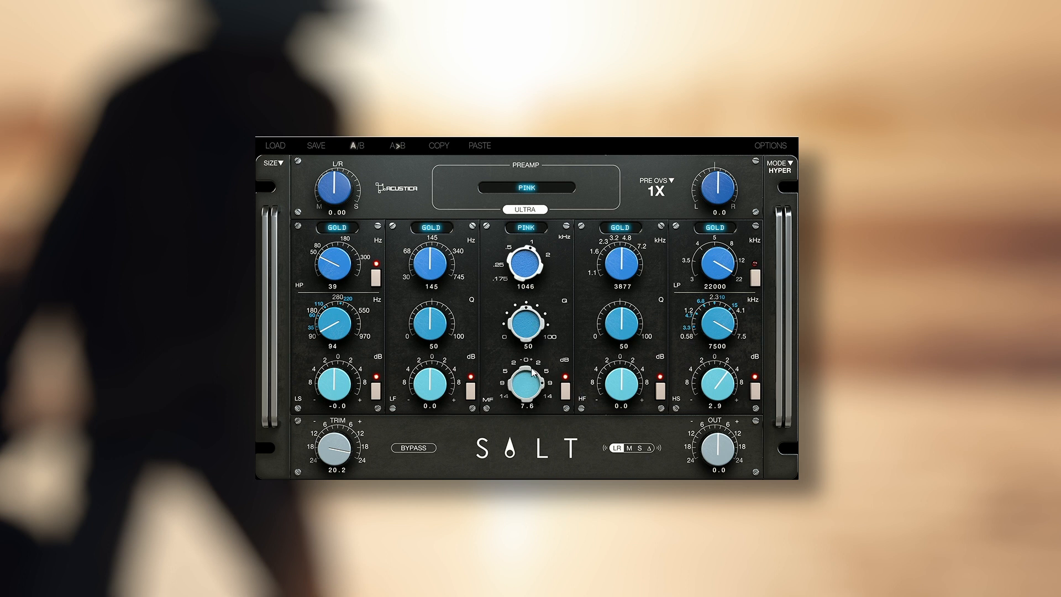
left_click_drag(534, 323, 503, 415)
mouse_move(524, 340)
left_mouse_down()
mouse_move(529, 316)
mouse_move(525, 327)
left_mouse_up()
left_click_drag(523, 330, 545, 259)
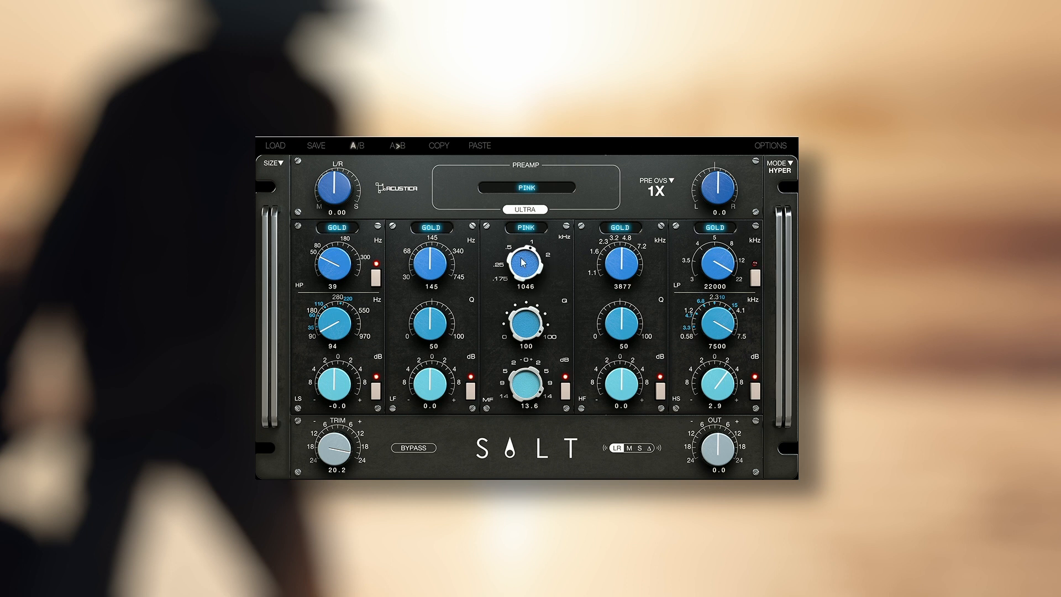
- Compare the mid-frequency band's Gold model against Pink, returning the band to Pink
left_click(525, 229)
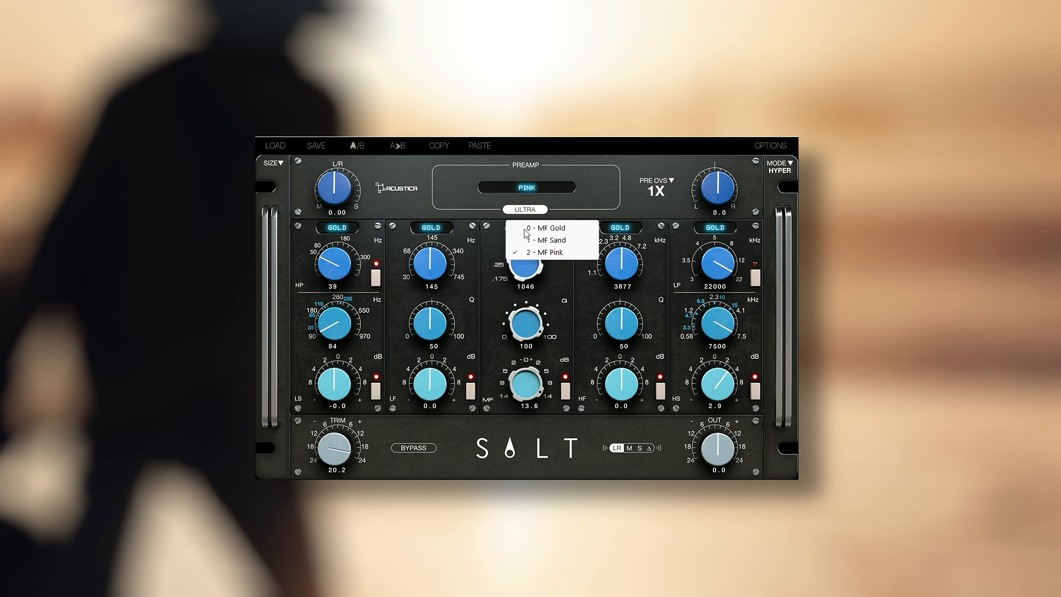
left_click(560, 229)
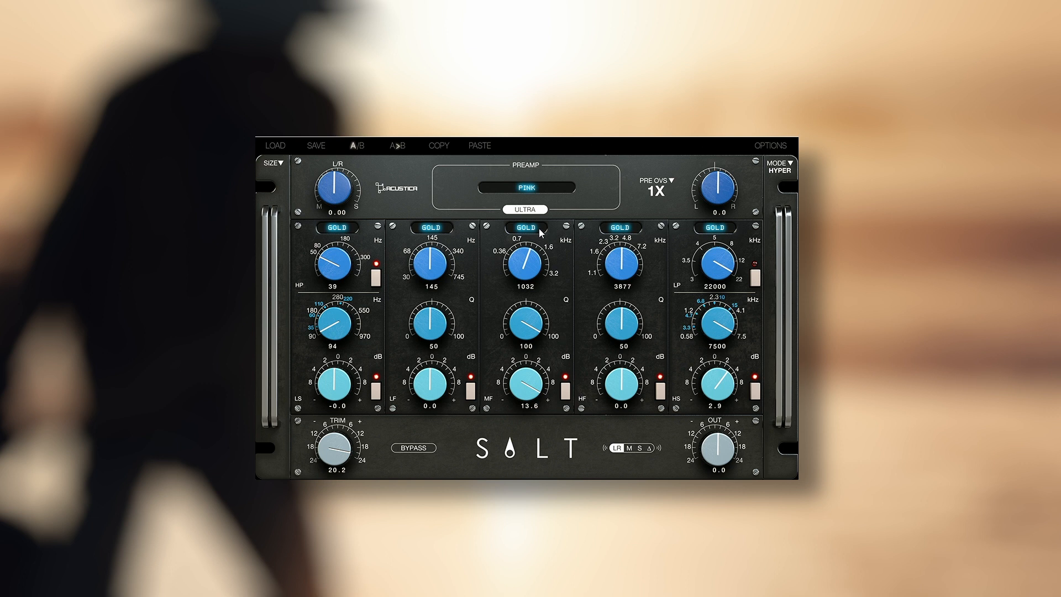
left_click(538, 229)
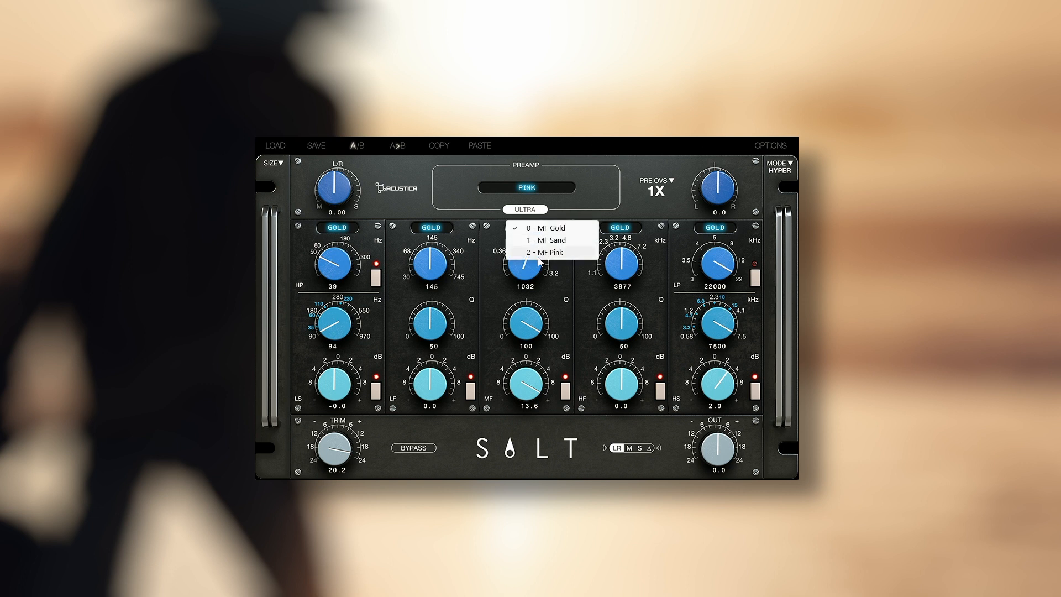
left_click(546, 252)
- Compare the mid-frequency band's Sand model against Pink, leaving the band on Pink
left_click_drag(531, 247, 527, 220)
left_click(526, 227)
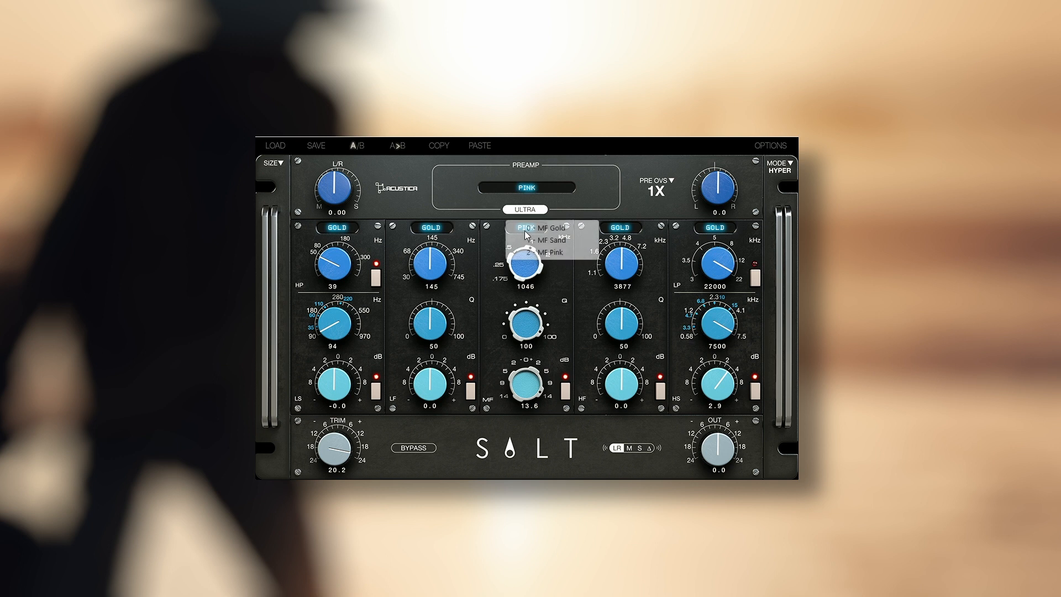
left_click(552, 241)
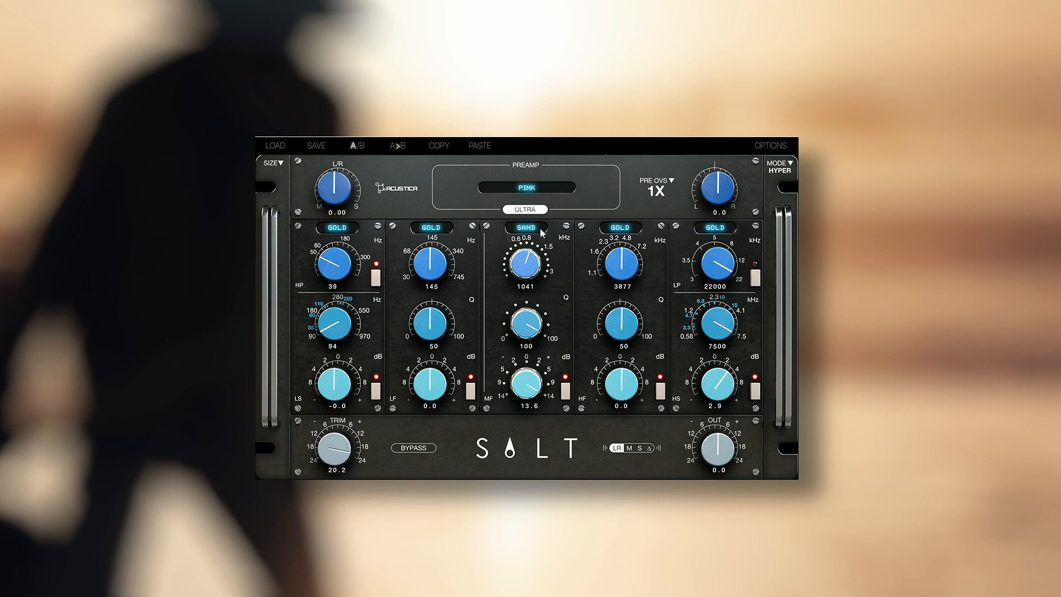
left_click(540, 229)
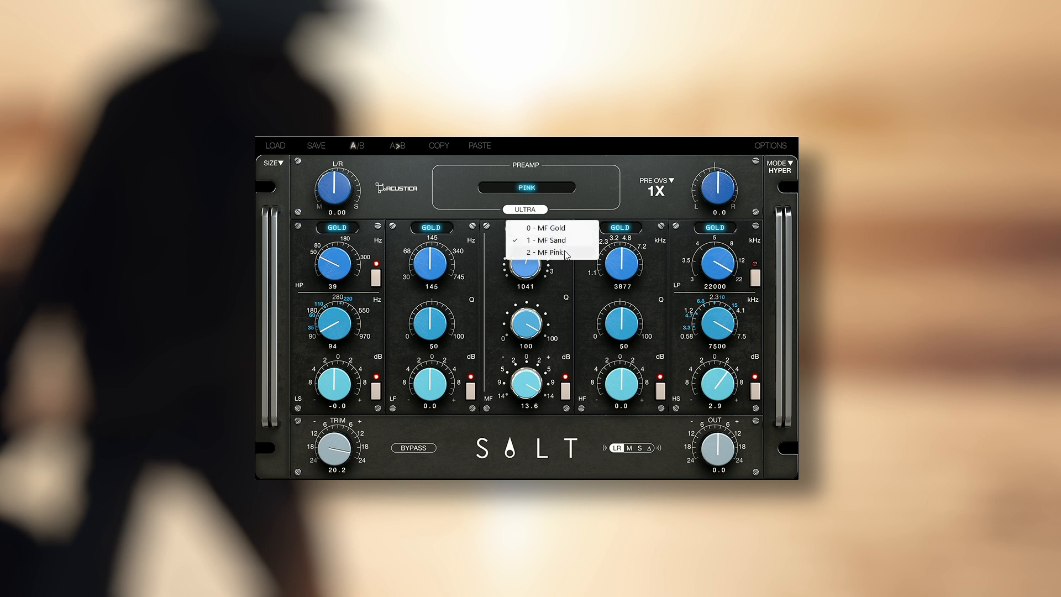
left_click(553, 253)
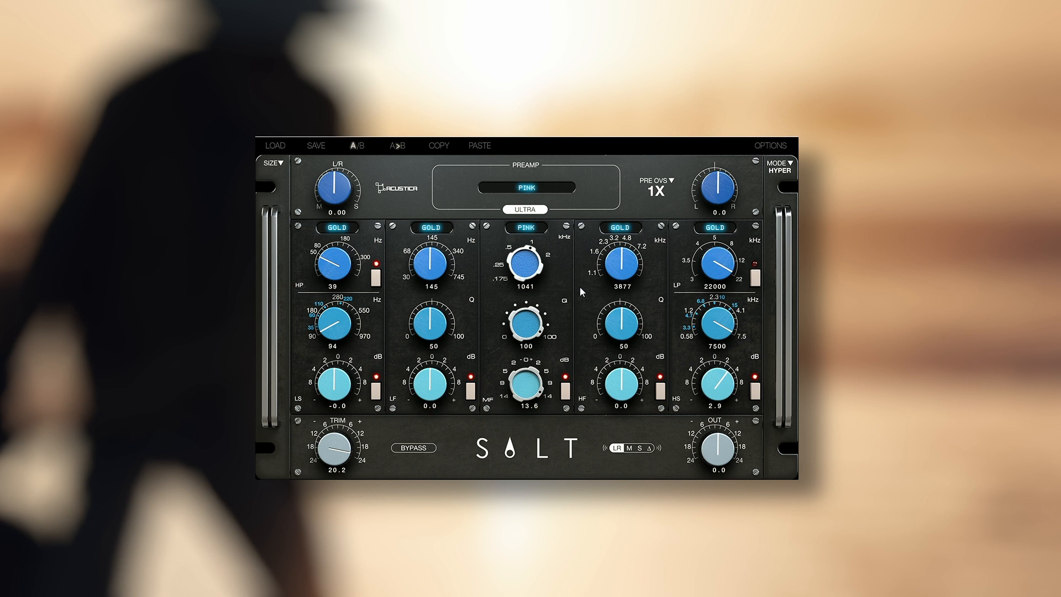
- Audition the mid-frequency band's Gold model followed by its Sand model
left_click(539, 229)
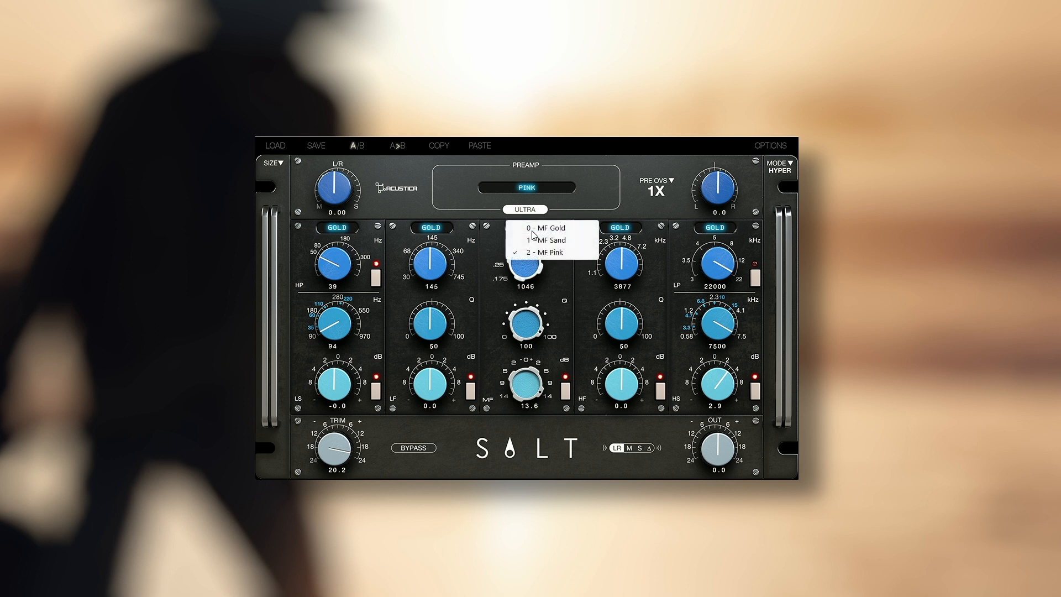
left_click(541, 228)
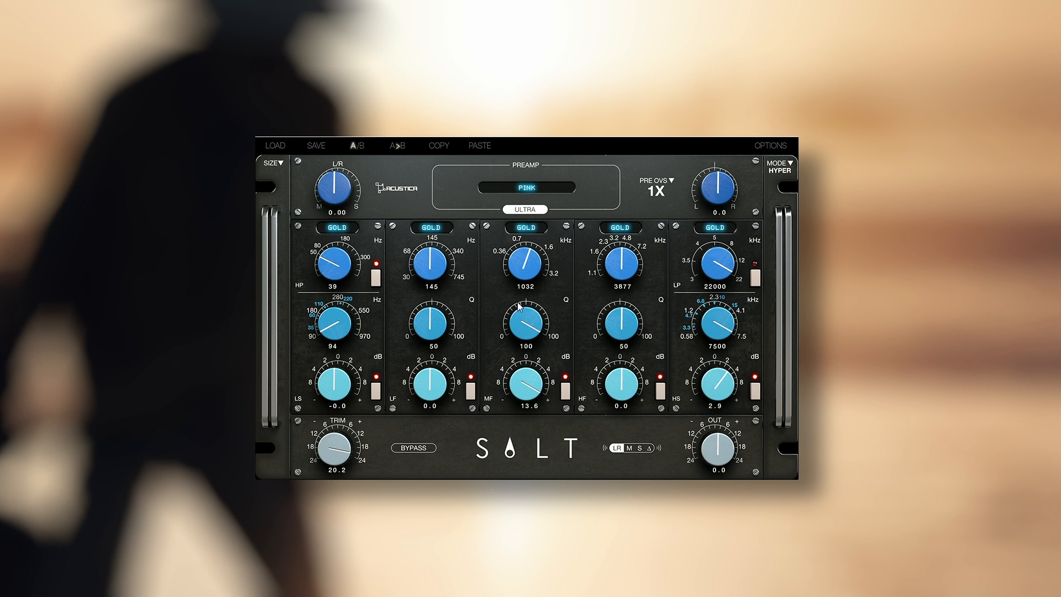
left_click(534, 228)
left_click(535, 228)
left_click(533, 228)
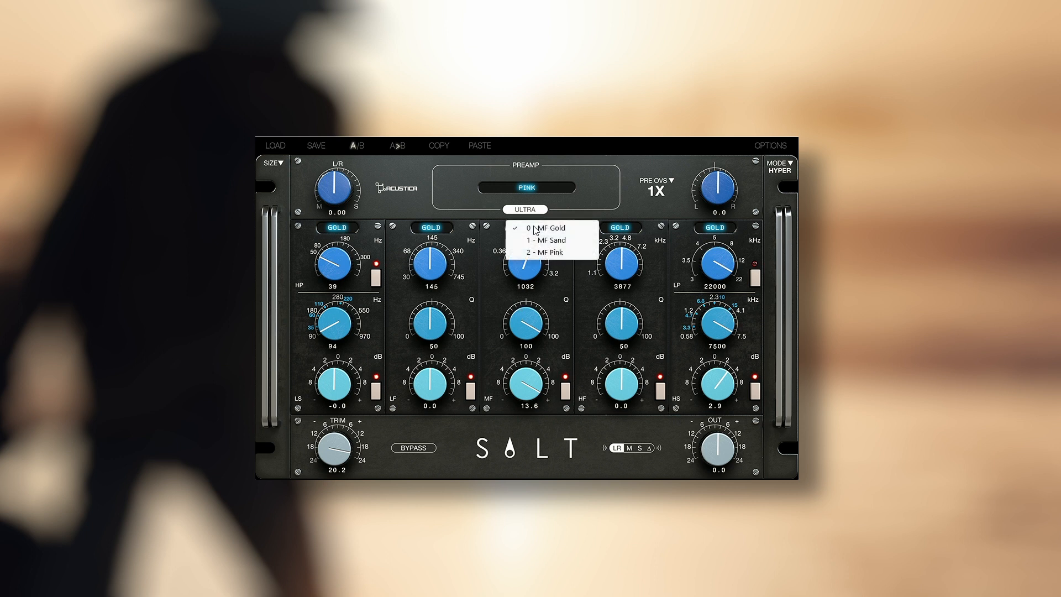
left_click(543, 238)
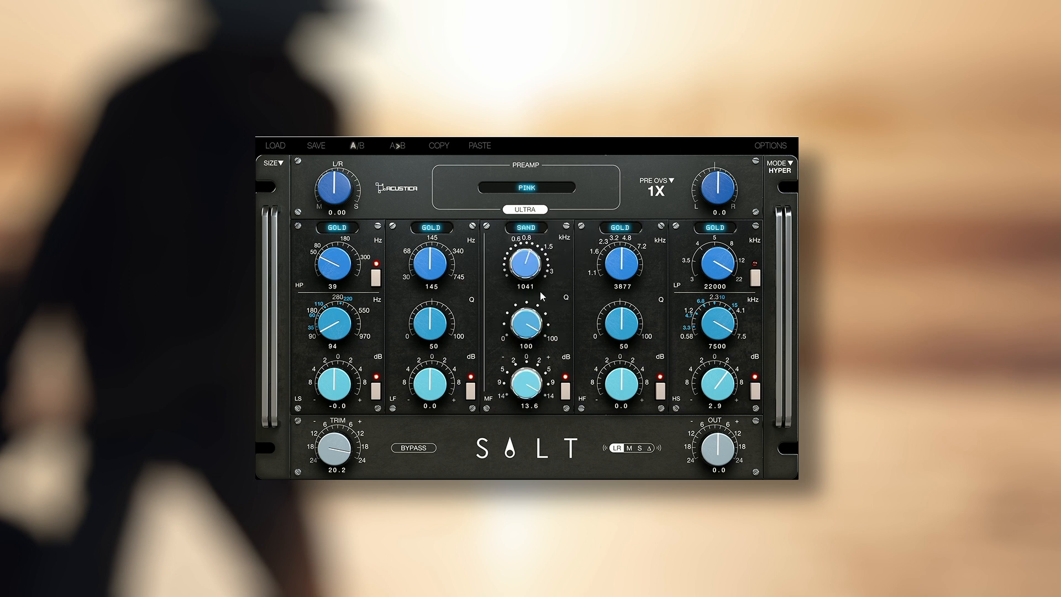
- Audition the mid-frequency band's Pink model and return the band to Gold
left_click(538, 232)
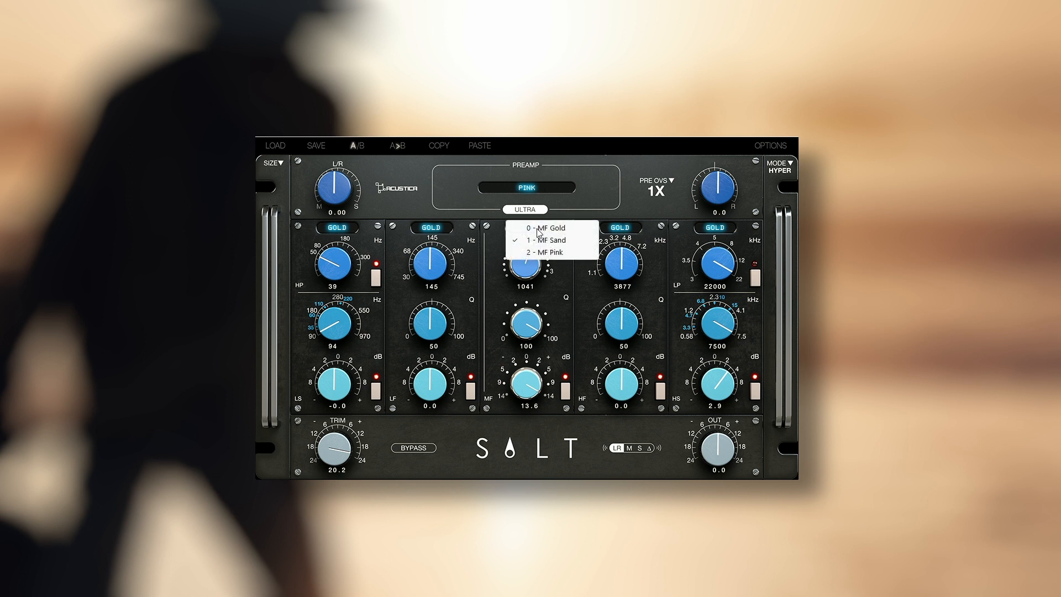
left_click(546, 253)
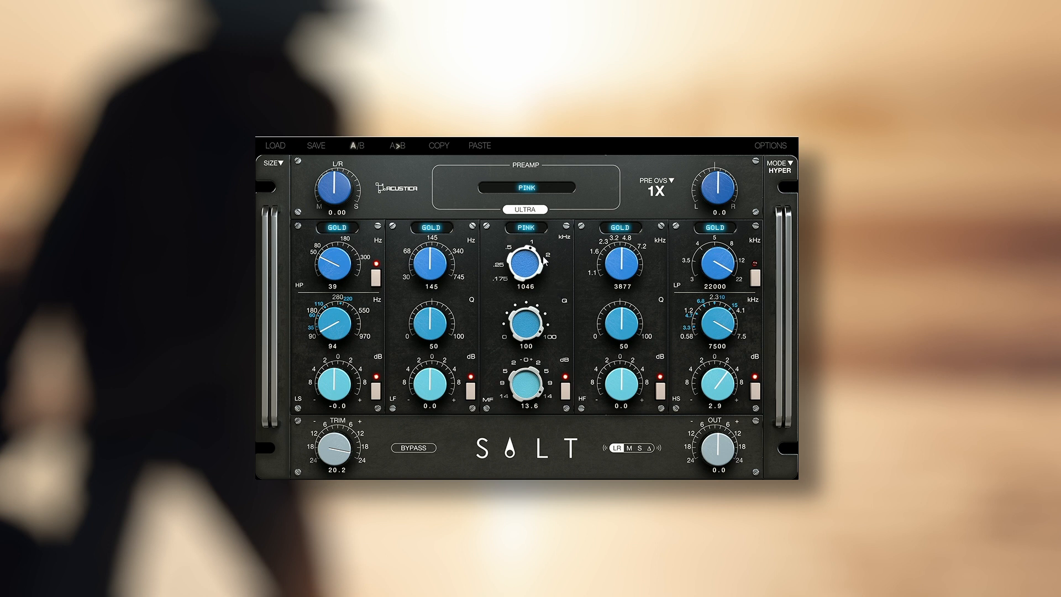
left_click(522, 232)
left_click(549, 229)
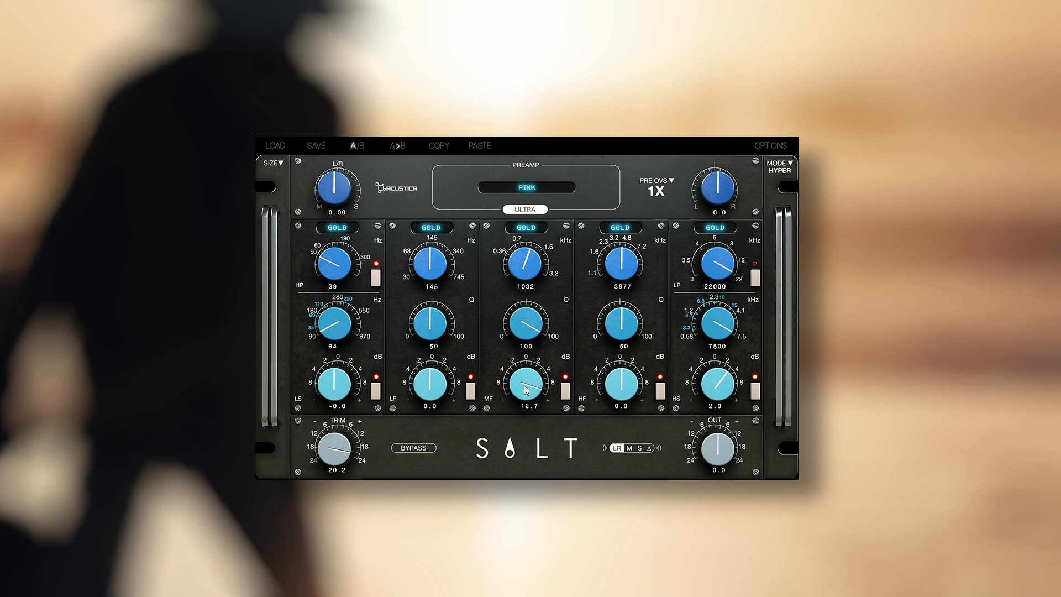
- Set the mid-frequency band to 789 Hz, Q 49 and 0.1 dB of gain, and enable the low-pass filter at 18400 Hz
left_click_drag(524, 396, 521, 430)
left_click_drag(538, 340, 535, 371)
left_click(752, 283)
scroll(717, 270, "down", 3)
scroll(717, 271, "down", 1)
- Raise the input trim to 24.0 dB and compare the processed sound against bypass
left_click(416, 448)
left_click_drag(339, 460, 403, 451)
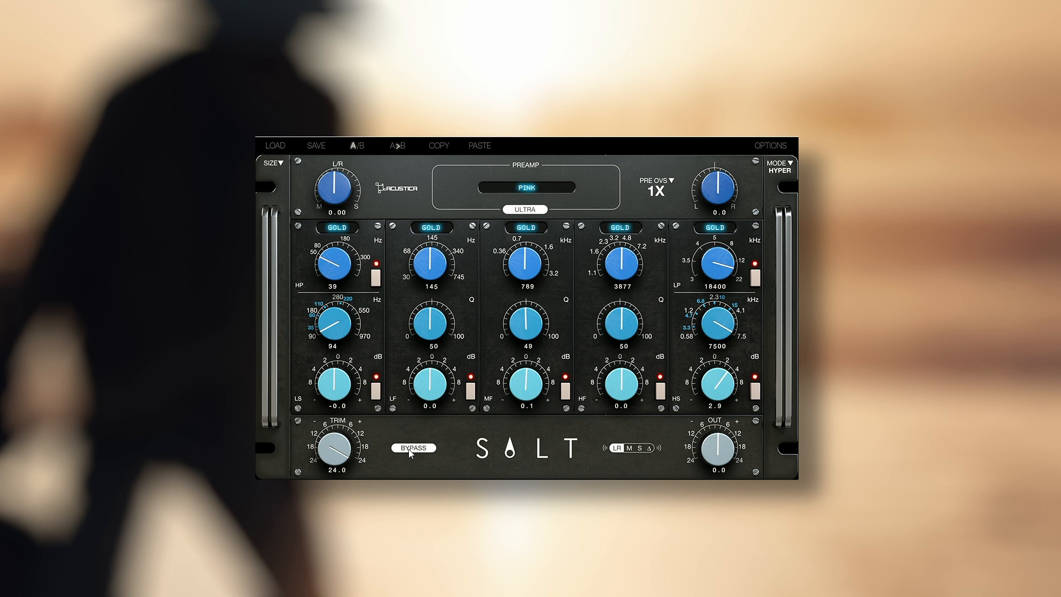
left_click_drag(340, 461, 339, 463)
scroll(338, 463, "down", 2)
scroll(340, 464, "down", 1)
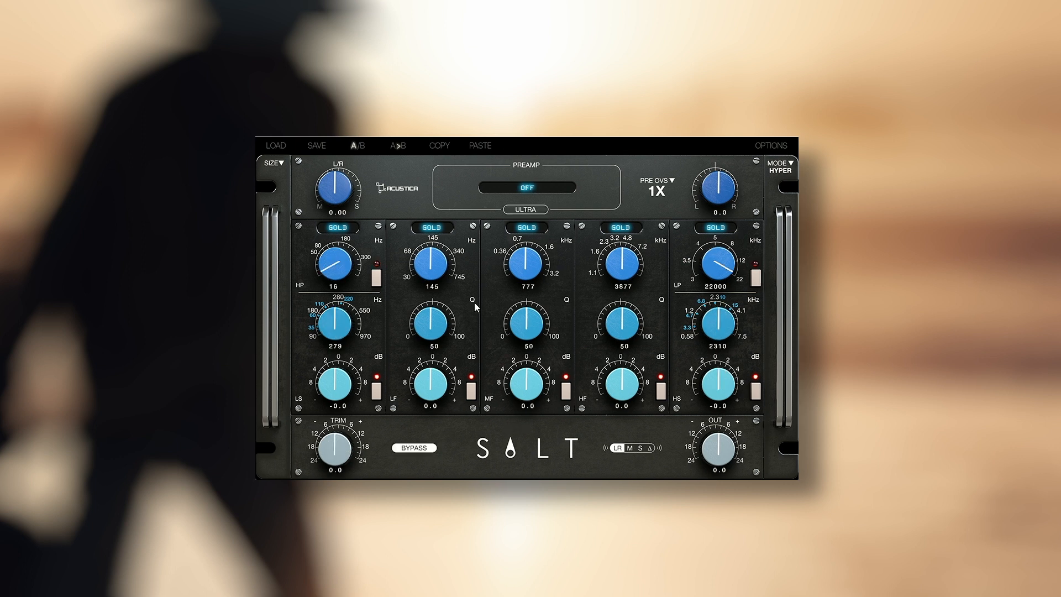
- Select the Sand preamp with Ultra enabled and set the input trim to 20.2 dB
left_click(542, 189)
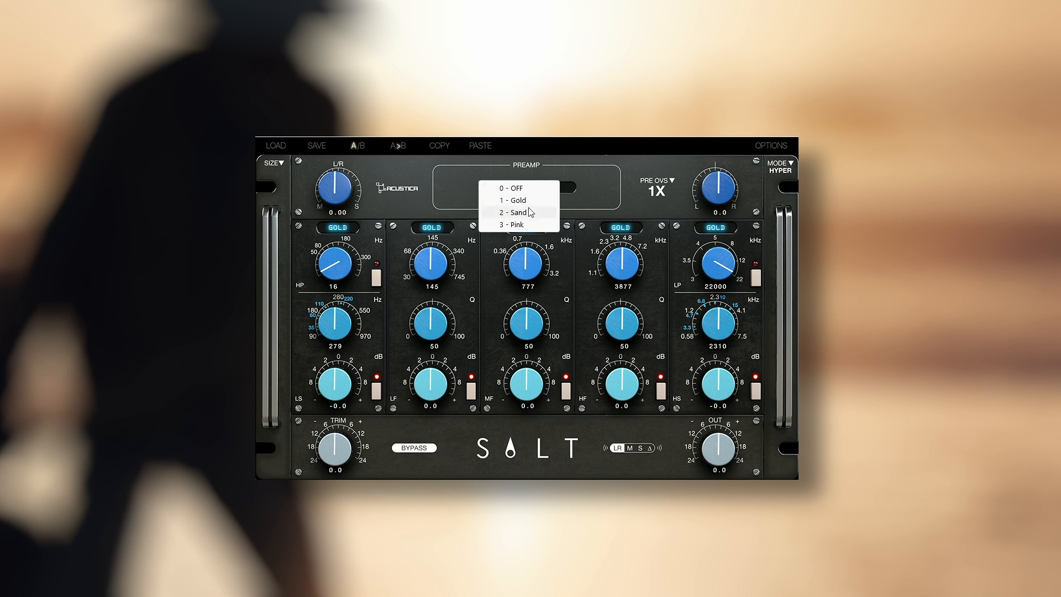
left_click(528, 208)
left_click(530, 210)
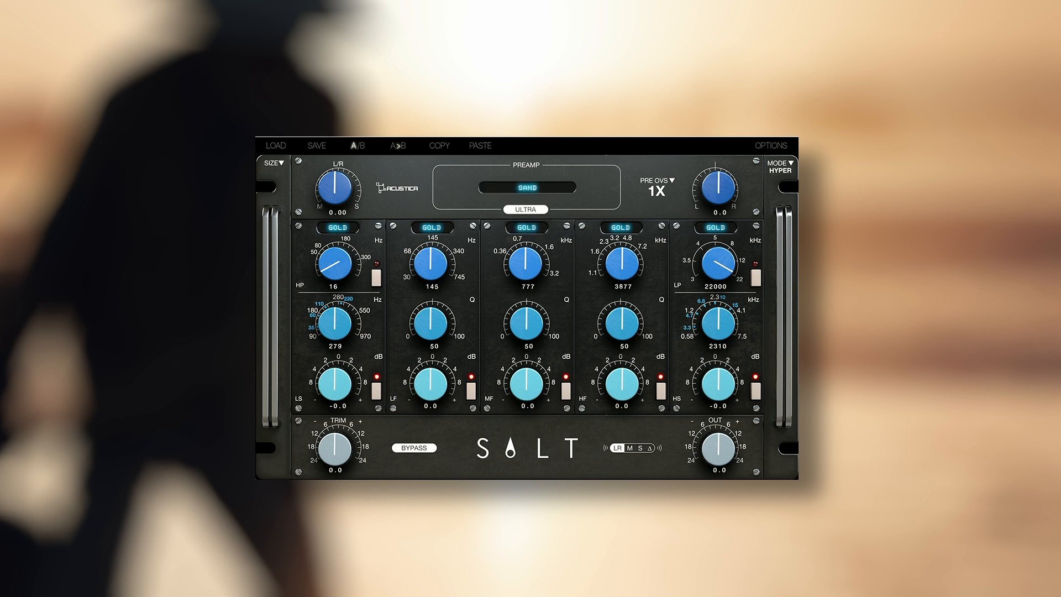
left_click_drag(335, 449, 355, 421)
scroll(342, 454, "down", 2)
- Switch all five EQ bands to the Sand model
left_click(433, 228)
left_click(494, 238)
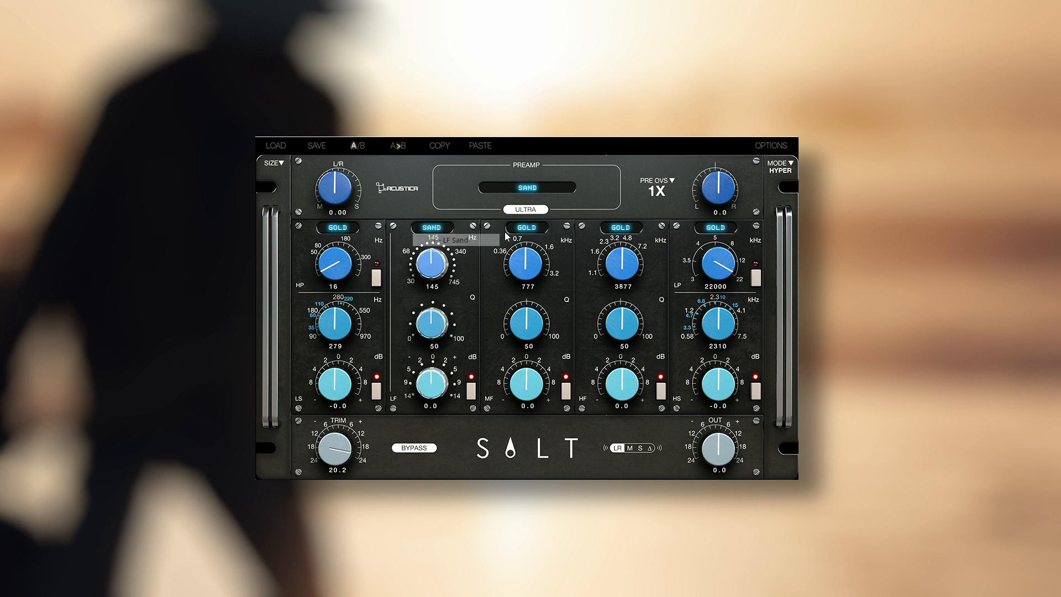
left_click(528, 227)
left_click(566, 241)
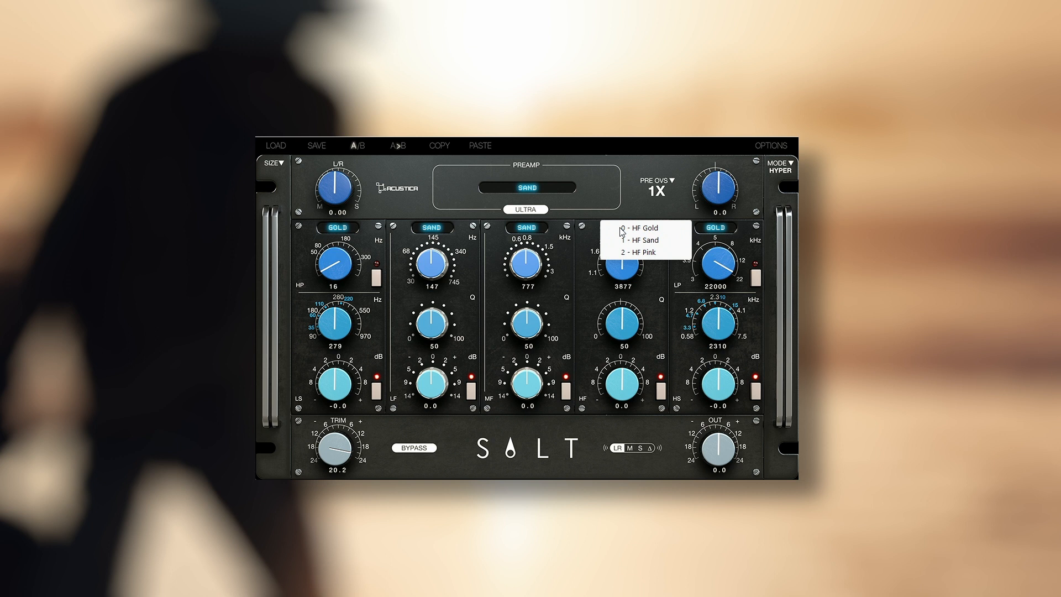
left_click(621, 227)
left_click(638, 241)
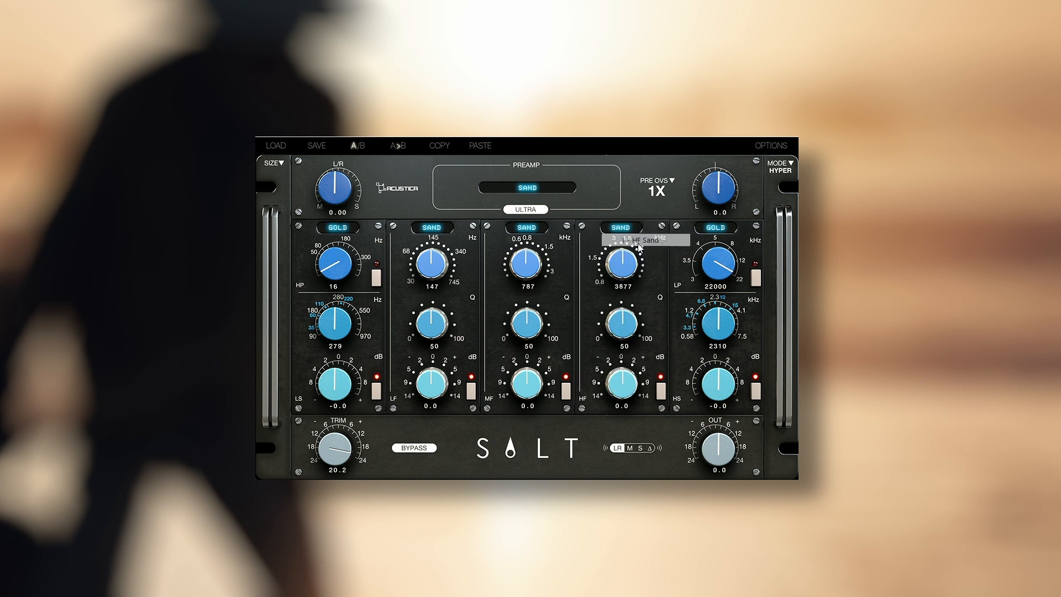
left_click(710, 228)
left_click(730, 243)
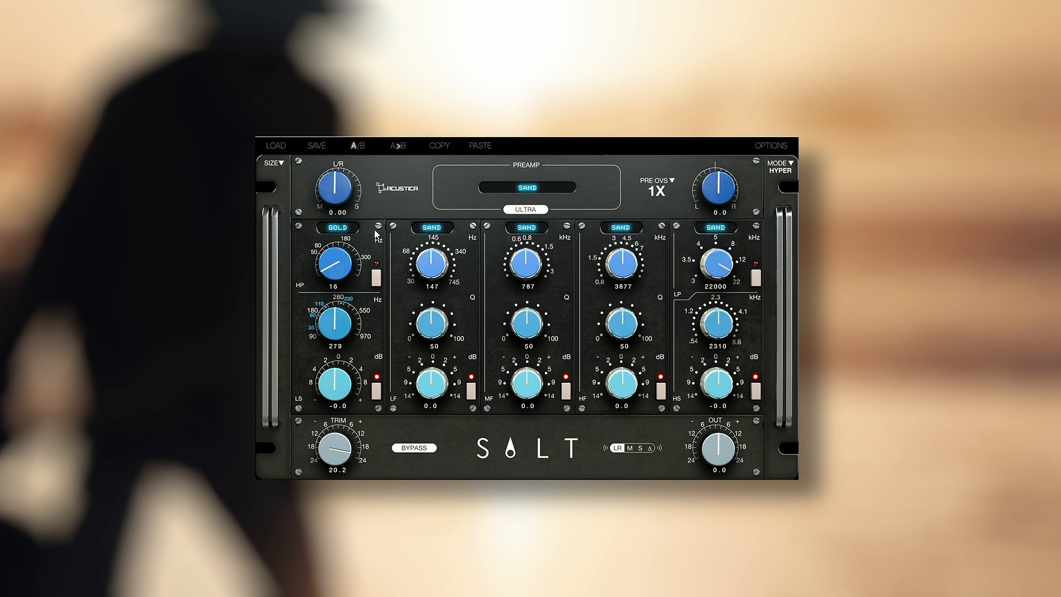
left_click(346, 228)
left_click(365, 242)
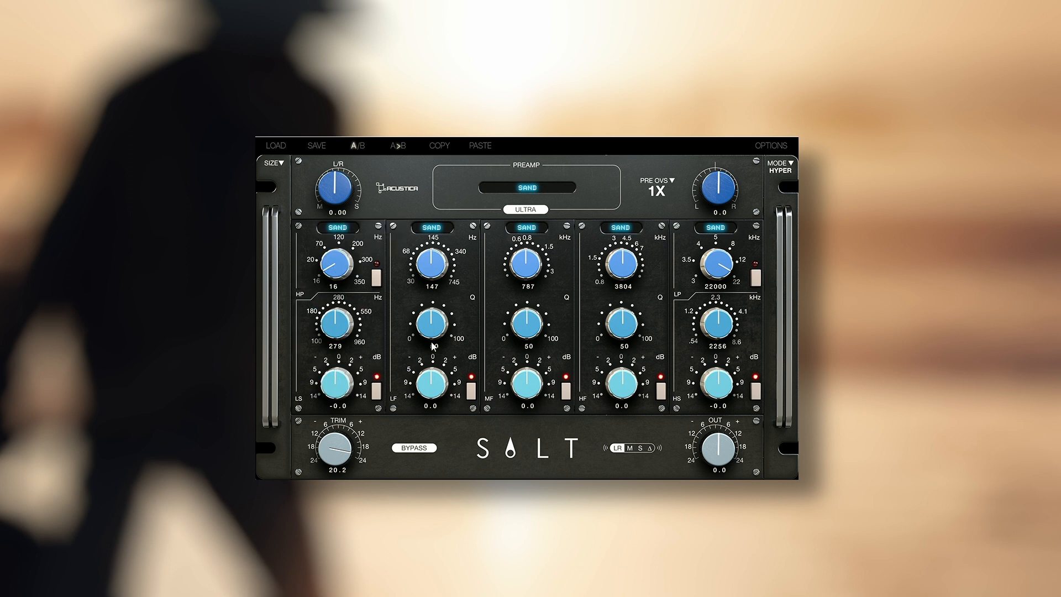
- Set the low-frequency band to 239 Hz with -15.0 dB of gain and turn off bypass
left_click_drag(435, 250, 447, 258)
left_click_drag(435, 386, 434, 387)
left_click(415, 448)
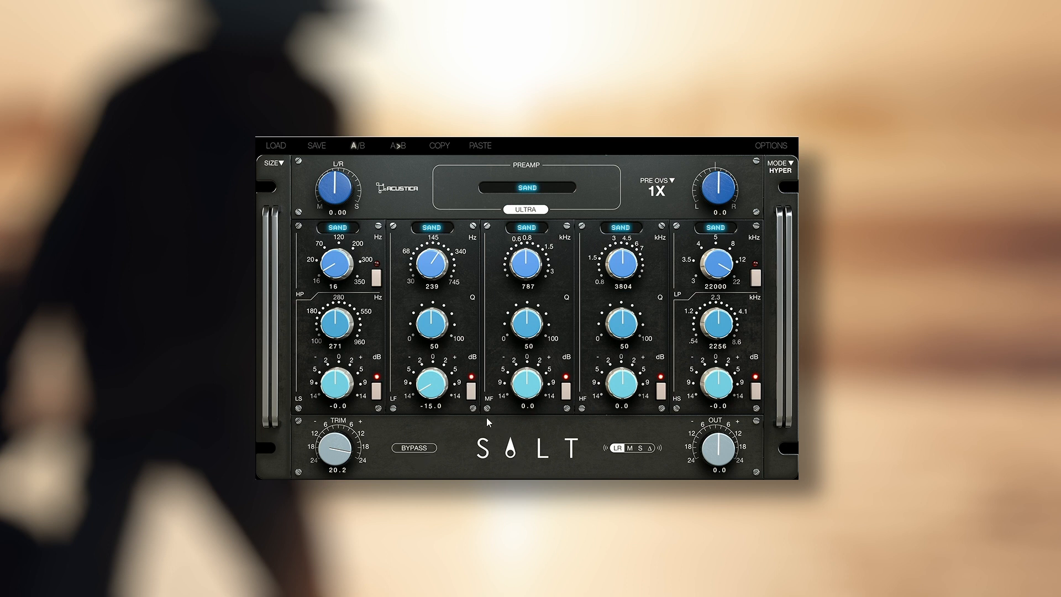
- Set the low-frequency band's gain to -1.4 dB and the input trim to 14.4 dB, comparing against bypass
left_click_drag(434, 387, 453, 340)
scroll(437, 393, "down", 3)
scroll(437, 393, "down", 2)
scroll(437, 394, "up", 2)
left_click(419, 451)
scroll(324, 449, "down", 1)
scroll(340, 448, "down", 3)
left_click(414, 449)
- Set the high-shelf band to 8671 Hz with 3.5 dB of gain and the mid-frequency band to 1108 Hz
scroll(713, 327, "up", 5)
scroll(725, 386, "up", 3)
left_click_drag(724, 327, 752, 174)
scroll(727, 387, "up", 1)
scroll(545, 269, "up", 5)
scroll(545, 269, "down", 1)
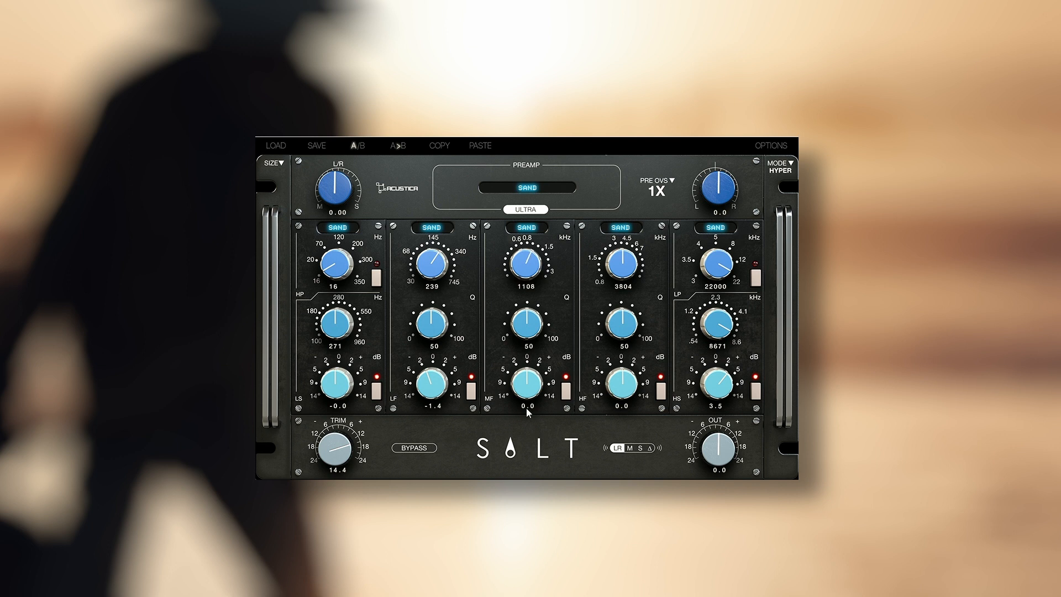
scroll(532, 393, "up", 4)
scroll(532, 393, "up", 4)
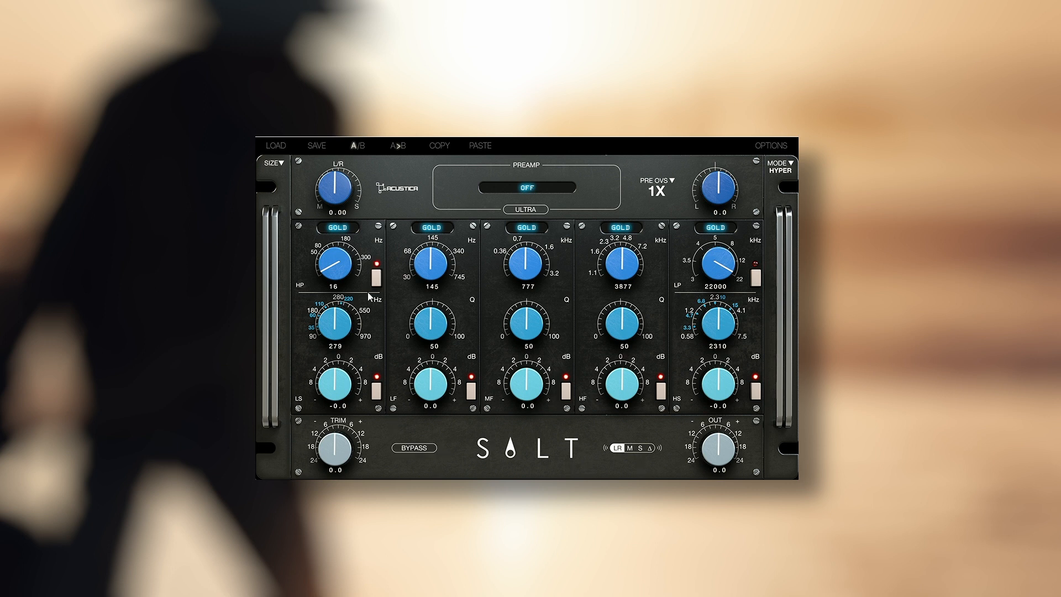
- Raise the high-pass cutoff to 350 Hz and switch the low-shelf band to the Pink model
scroll(340, 271, "up", 2)
left_click_drag(339, 270, 379, 147)
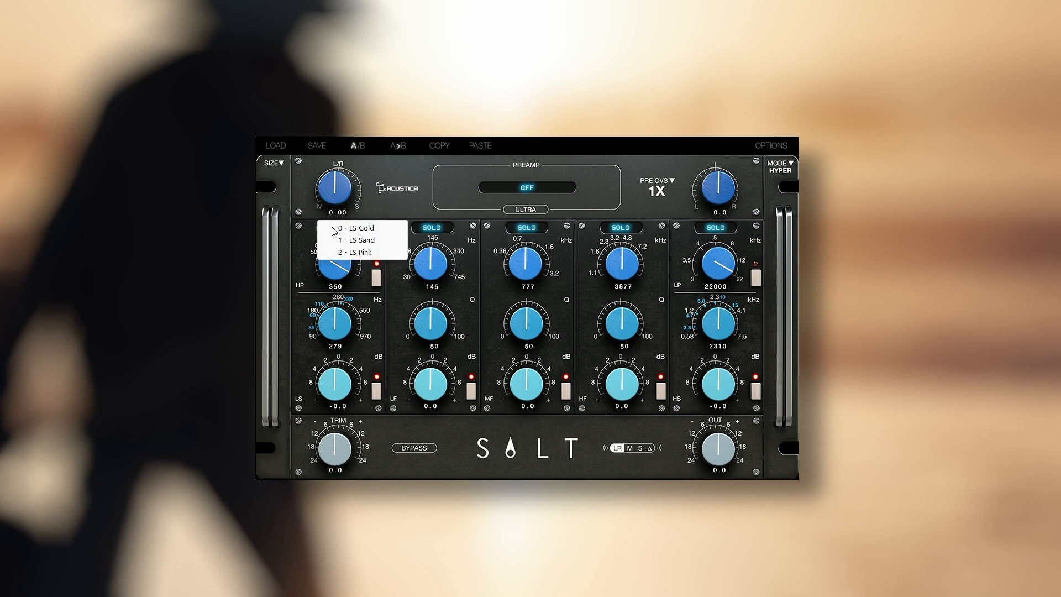
left_click(331, 226)
left_click(345, 253)
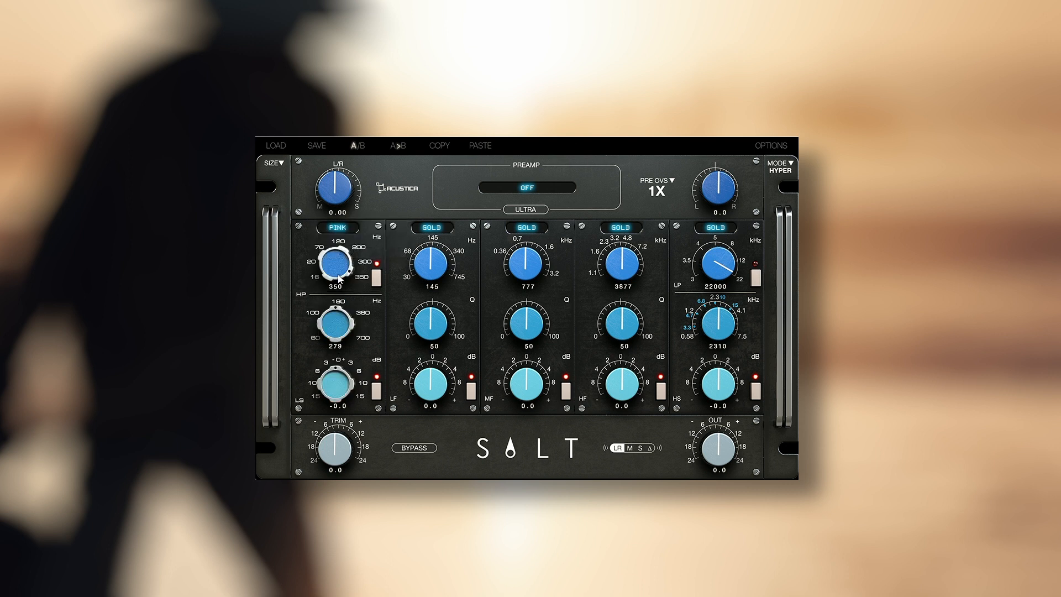
- Set the high-pass cutoff to 48 Hz and the low-shelf frequency to 182 Hz
scroll(328, 261, "down", 7)
scroll(330, 264, "down", 8)
scroll(330, 265, "down", 6)
scroll(329, 264, "down", 4)
scroll(532, 270, "down", 3)
- Switch the mid-, low- and high-frequency bands to the Pink model
left_click(531, 228)
left_click(546, 253)
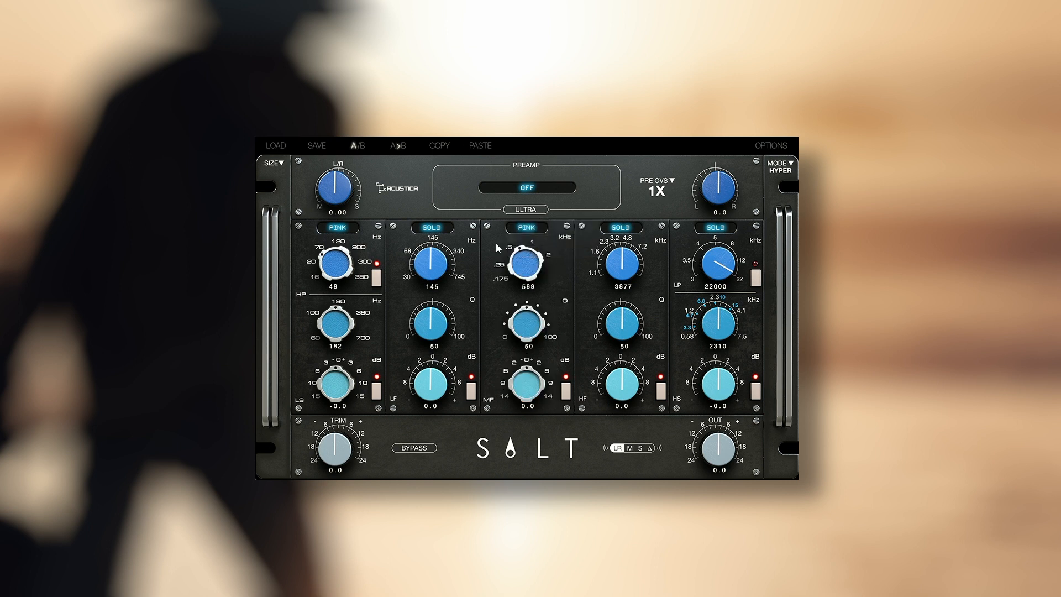
left_click(443, 230)
left_click(455, 258)
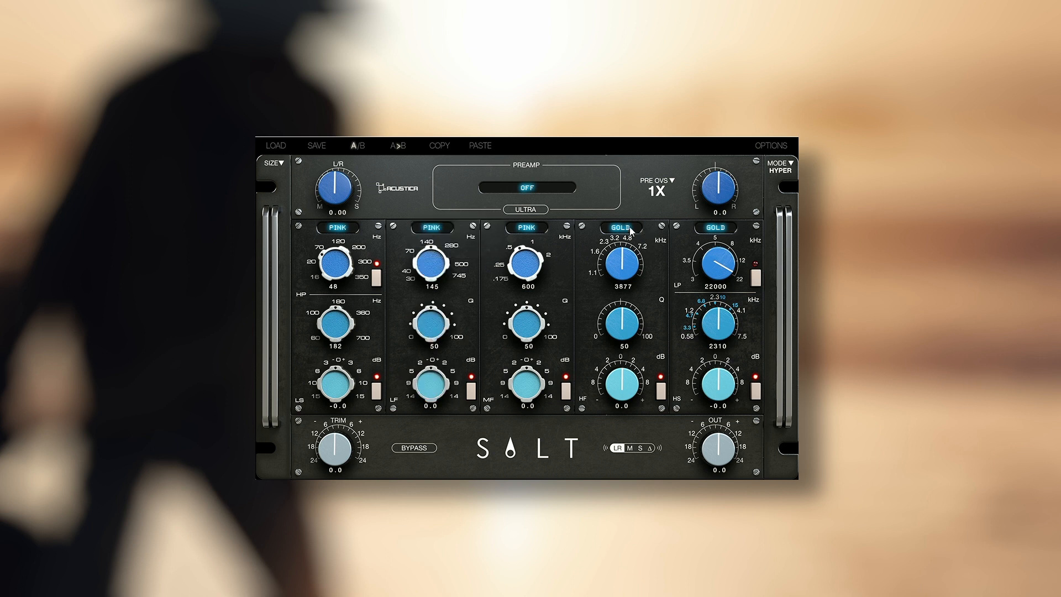
left_click(630, 231)
left_click(636, 252)
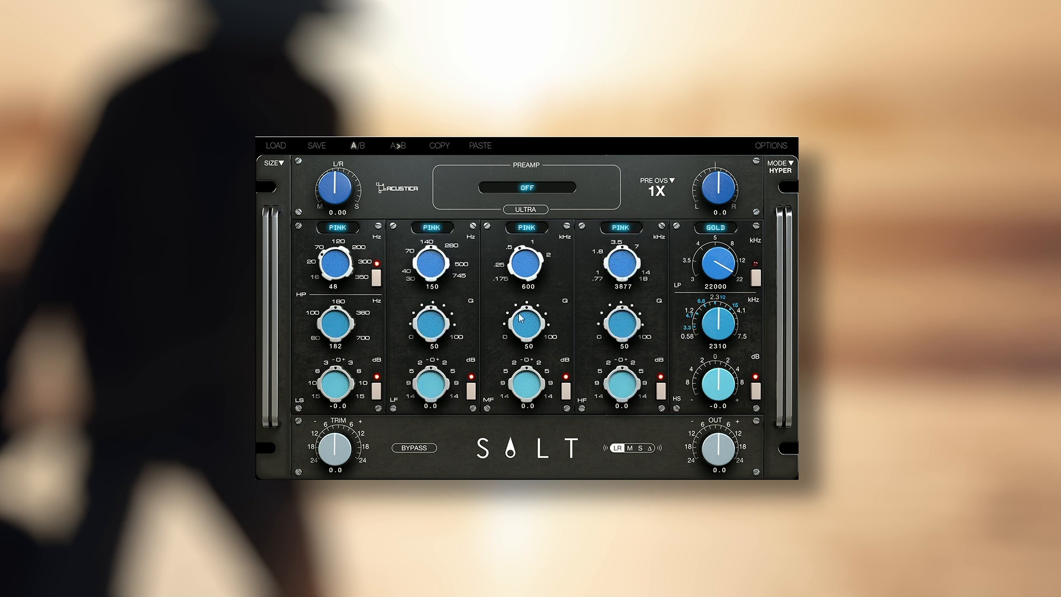
- Set the mid-frequency band to 260 Hz with -3.7 dB of gain
scroll(526, 399, "down", 5)
scroll(522, 260, "down", 3)
scroll(515, 263, "down", 1)
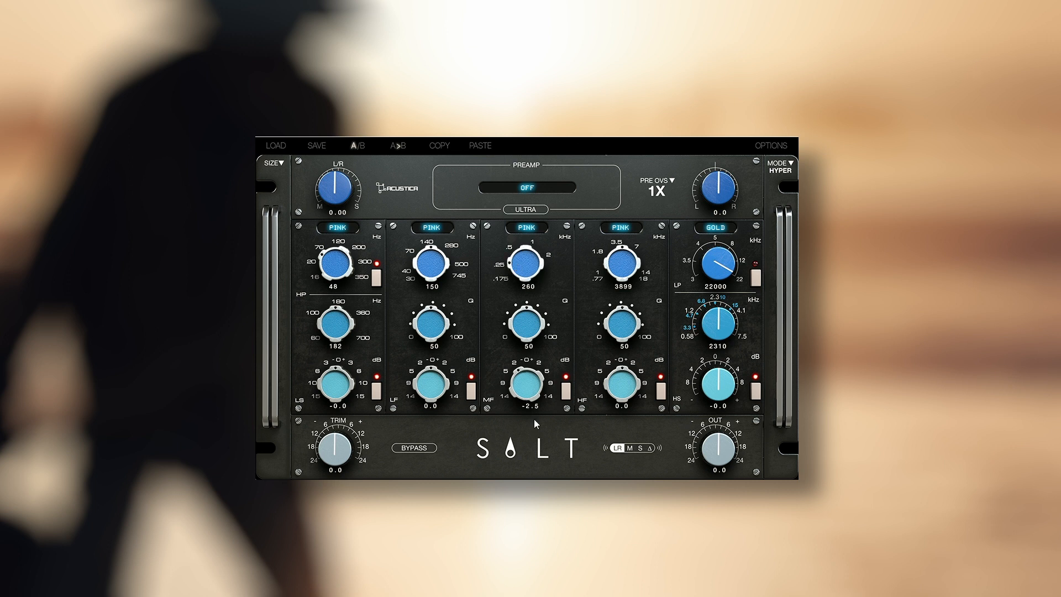
scroll(529, 394, "down", 3)
scroll(521, 386, "down", 1)
left_click_drag(518, 375, 515, 444)
left_click_drag(520, 391, 524, 362)
- Set the high-frequency band to 18000 Hz with 14.3 dB of gain, vary its Q and toggle the band
left_click_drag(617, 277, 672, 165)
left_click_drag(629, 388, 651, 358)
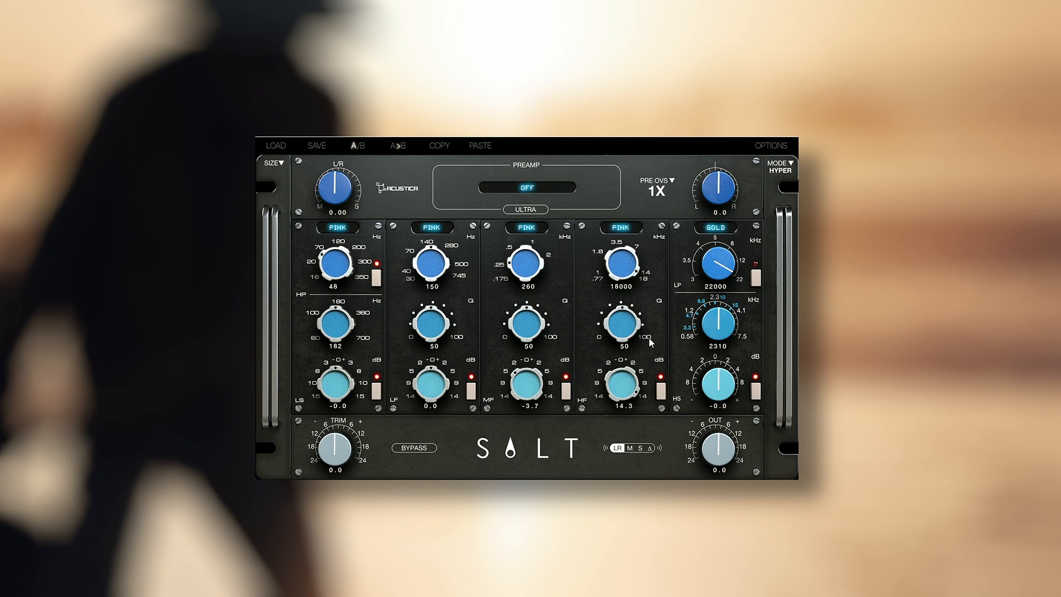
left_click_drag(622, 332, 643, 264)
left_click_drag(619, 335, 584, 415)
left_click_drag(610, 335, 635, 279)
left_click(662, 391)
- Choose a preamp model, toggle its Ultra mode and adjust the input trim
left_click(538, 190)
left_click(522, 213)
left_click(534, 210)
left_click_drag(346, 466, 346, 455)
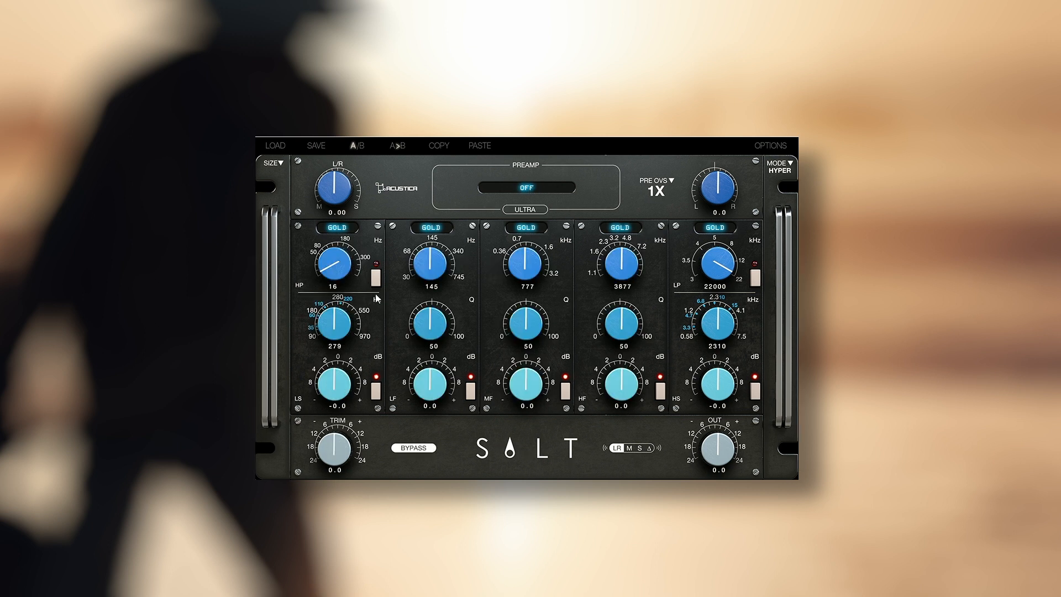
- Raise the high-pass filter frequency to 173 Hz
left_click_drag(337, 261, 351, 214)
left_click_drag(339, 267, 340, 265)
left_click_drag(341, 270, 340, 268)
- Select the Gold preamp and try raising the input trim
left_click(553, 186)
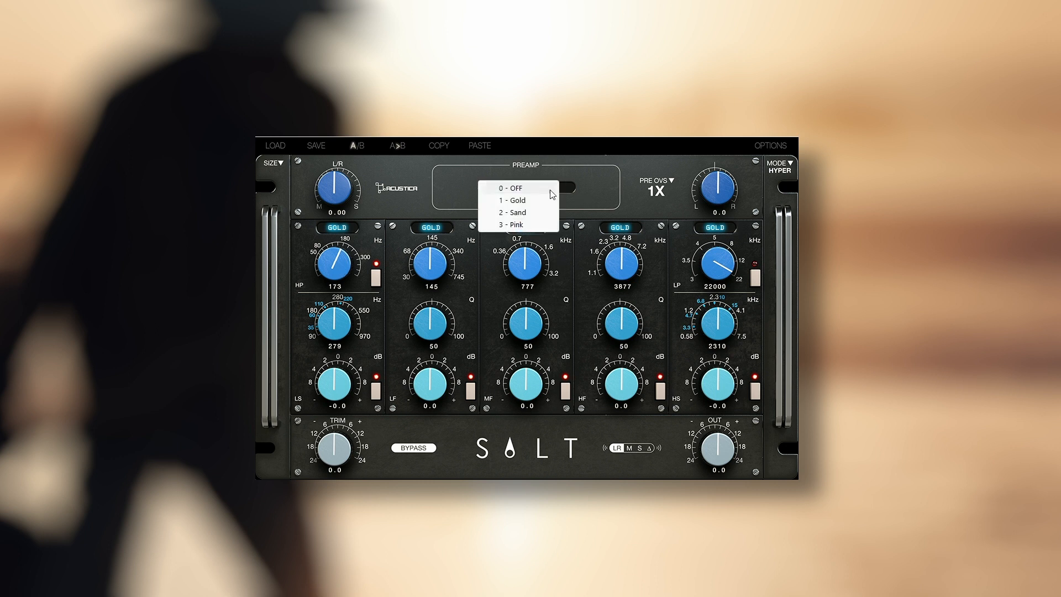
left_click(530, 200)
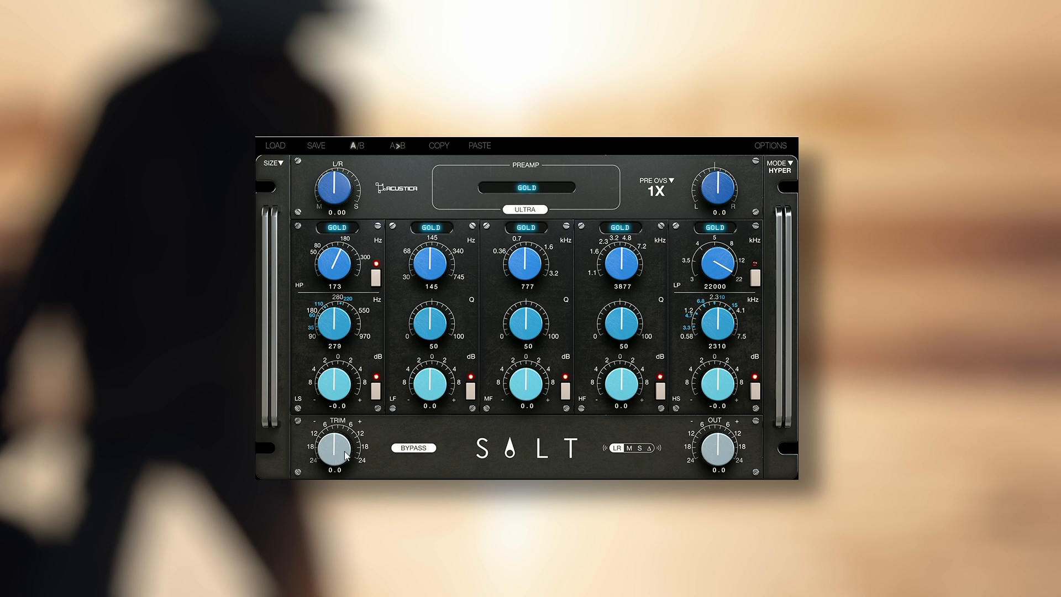
left_click_drag(332, 459, 359, 407)
- Set the mid-frequency band to 241 Hz and the low-frequency band to 103 Hz, trying different gains on both
left_click_drag(533, 259, 524, 271)
left_click_drag(509, 277, 509, 276)
left_click_drag(519, 387, 519, 384)
left_click_drag(435, 262, 435, 266)
left_click_drag(433, 396, 432, 399)
double_click(525, 373)
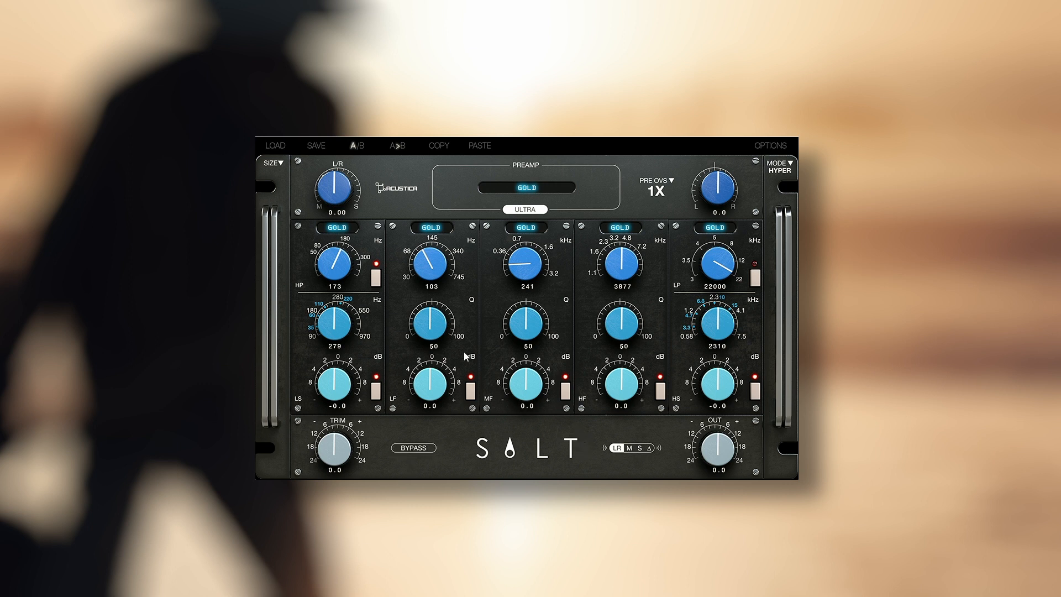
- Raise the input trim to 24.0 and set the mid-frequency band's gain to 0.6 dB
left_click_drag(350, 456, 357, 416)
left_click_drag(530, 383, 527, 382)
- Switch the high-frequency band to the Sand model and set it to 8664 Hz with 3.2 dB of gain
left_click(620, 227)
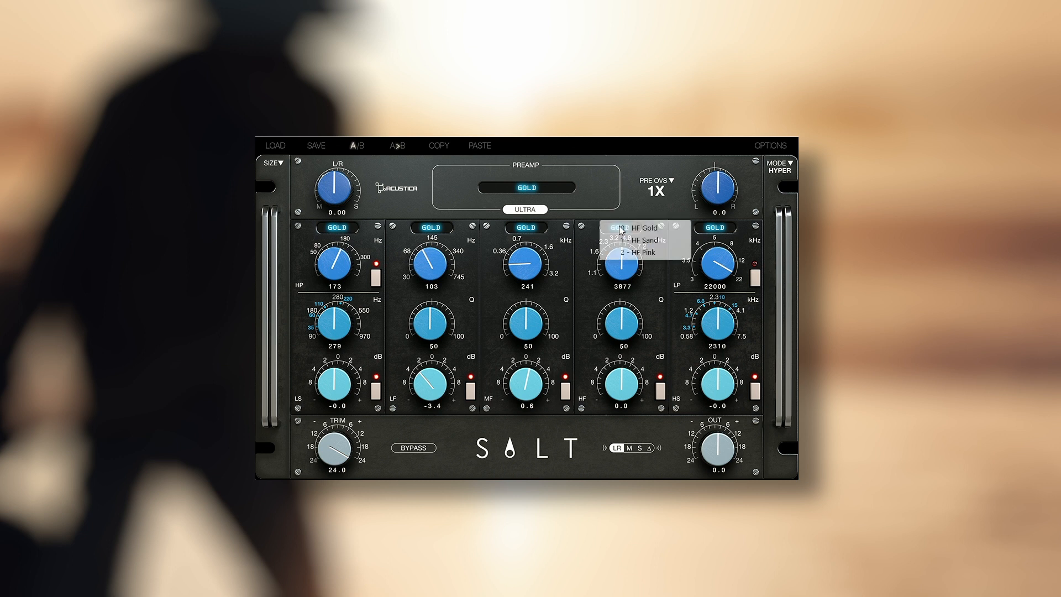
left_click(645, 240)
left_click_drag(628, 273, 642, 221)
mouse_move(620, 381)
left_mouse_down()
mouse_move(620, 359)
mouse_move(620, 383)
left_mouse_up()
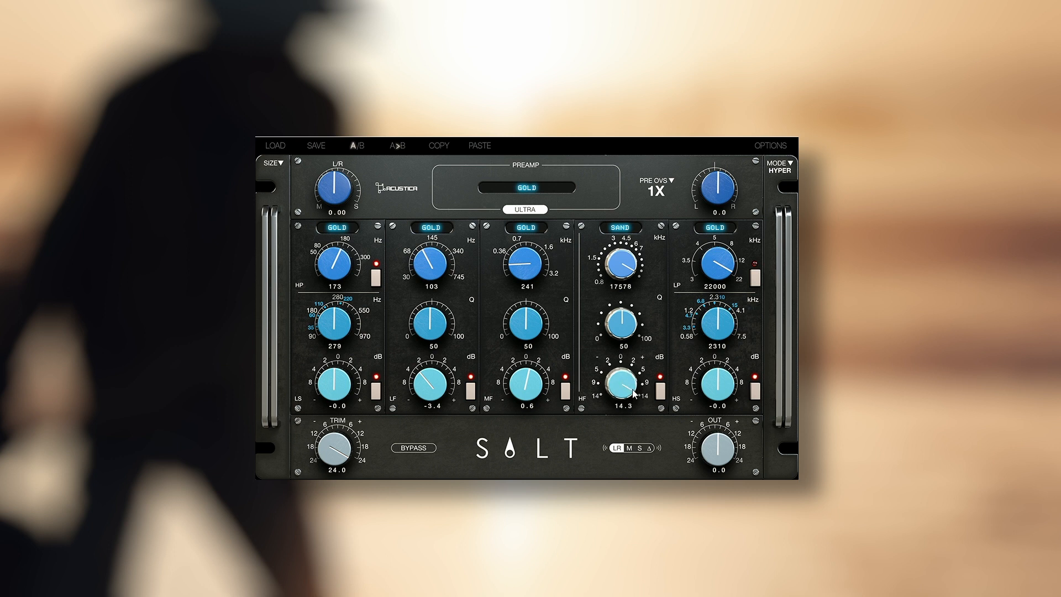
left_click_drag(628, 387, 616, 407)
left_click_drag(632, 271, 632, 274)
- Switch the high shelf to Sand at 8671 Hz with 3.2 dB of gain and lower the high-frequency band's gain to -0.7 dB
left_click(714, 228)
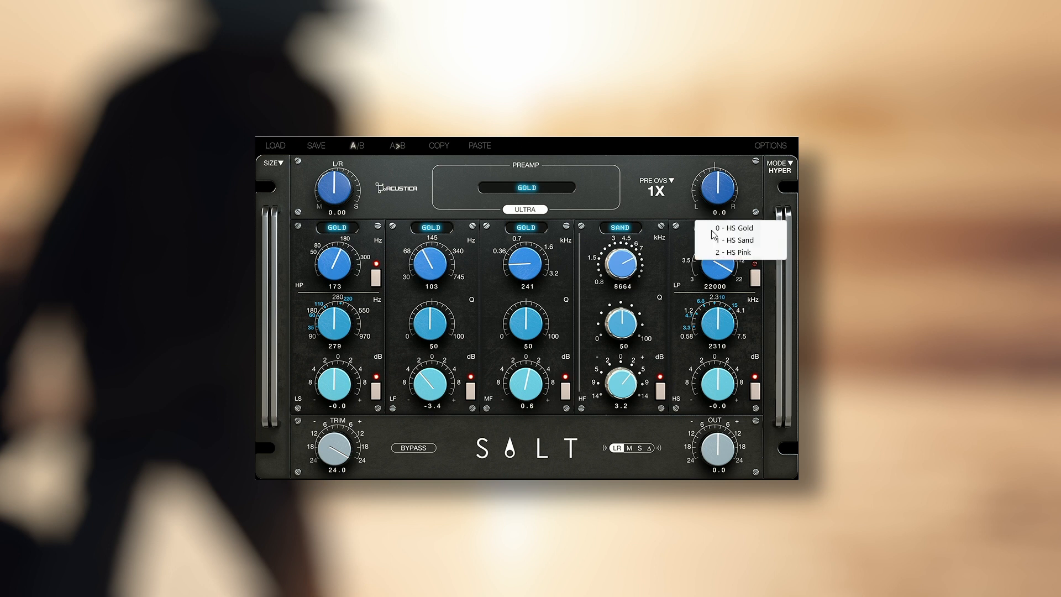
left_click(740, 247)
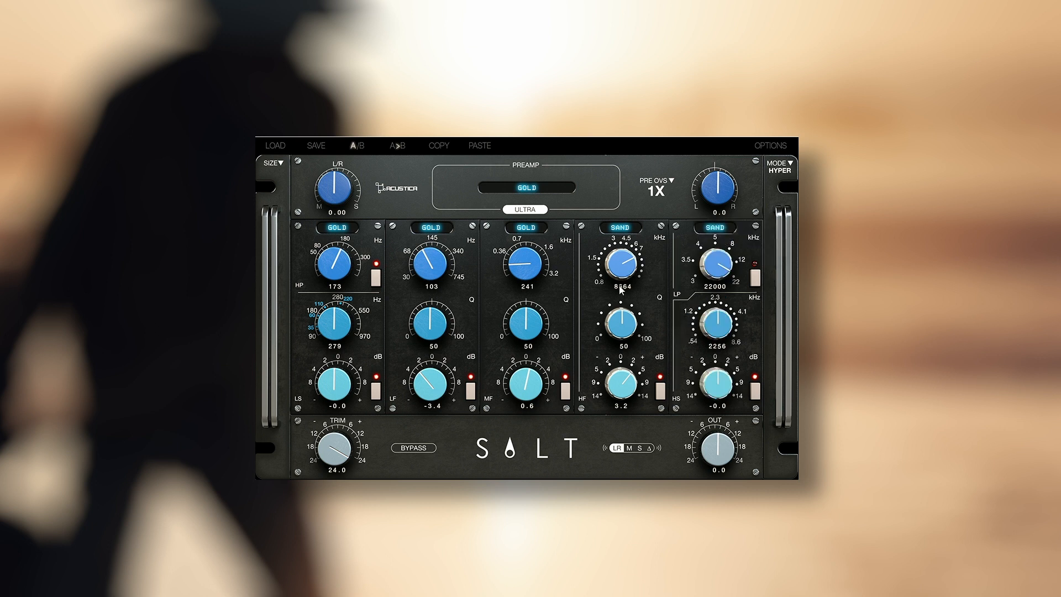
left_click_drag(612, 396, 612, 418)
left_click_drag(725, 337, 725, 312)
left_click_drag(725, 385, 738, 346)
- Set the mid-frequency band to 1049 Hz with 2.7 dB of gain and vary its Q
scroll(725, 388, "down", 10)
scroll(726, 388, "down", 1)
scroll(529, 393, "down", 2)
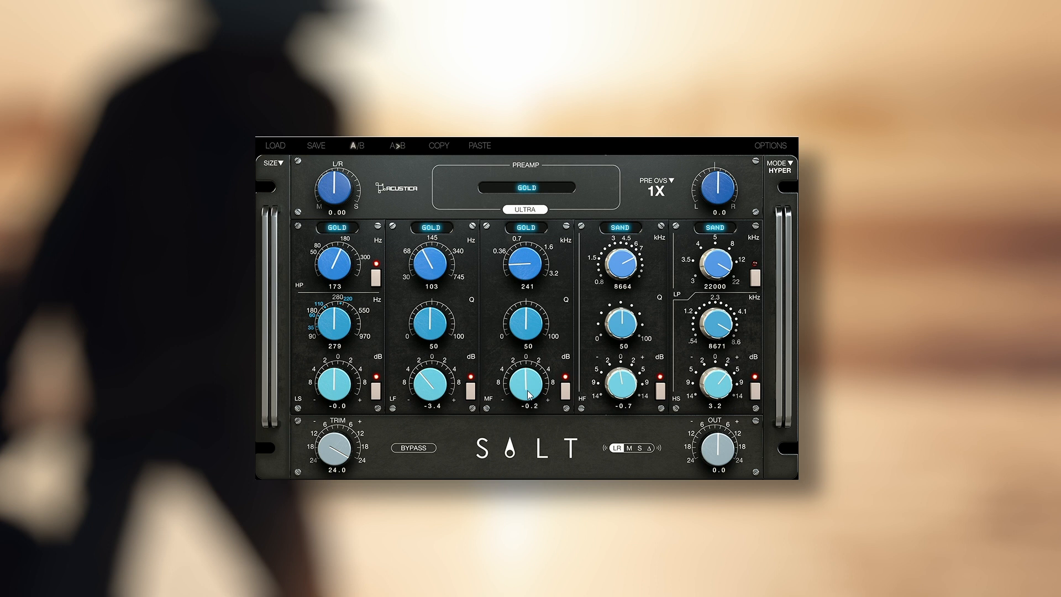
scroll(530, 262, "up", 5)
scroll(530, 262, "up", 2)
left_click_drag(543, 392, 557, 333)
left_click_drag(538, 330, 556, 279)
left_click_drag(531, 322, 517, 435)
- Fine-tune the high-frequency gain to 0.8 dB and the high-pass filter to 182 Hz, comparing with bypass
scroll(617, 383, "up", 2)
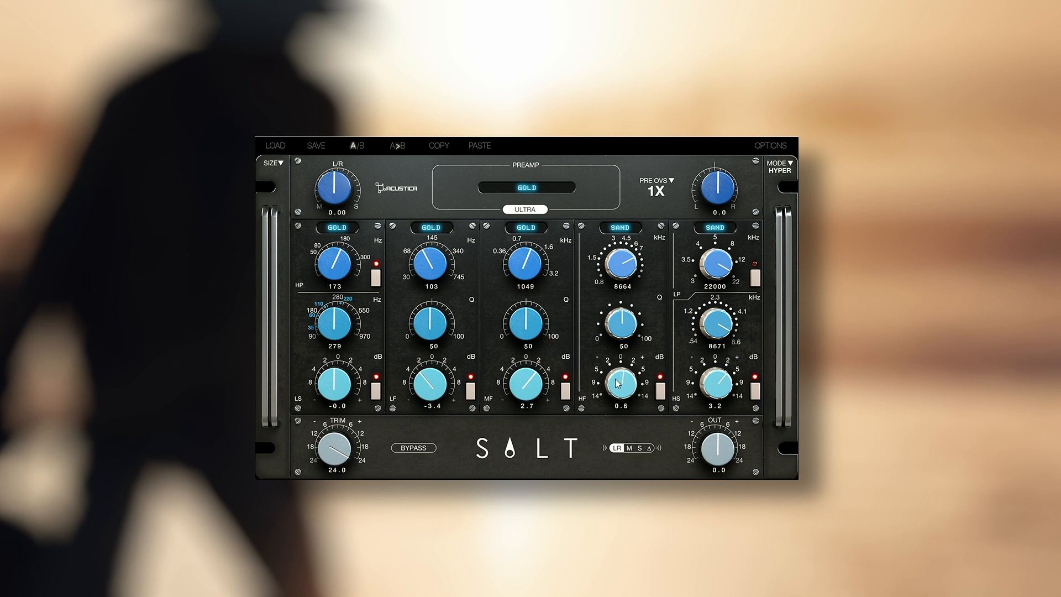
scroll(617, 383, "up", 1)
left_click(415, 449)
scroll(338, 255, "up", 2)
- Switch the preamp to Sand for comparison and return it to Gold
left_click(532, 193)
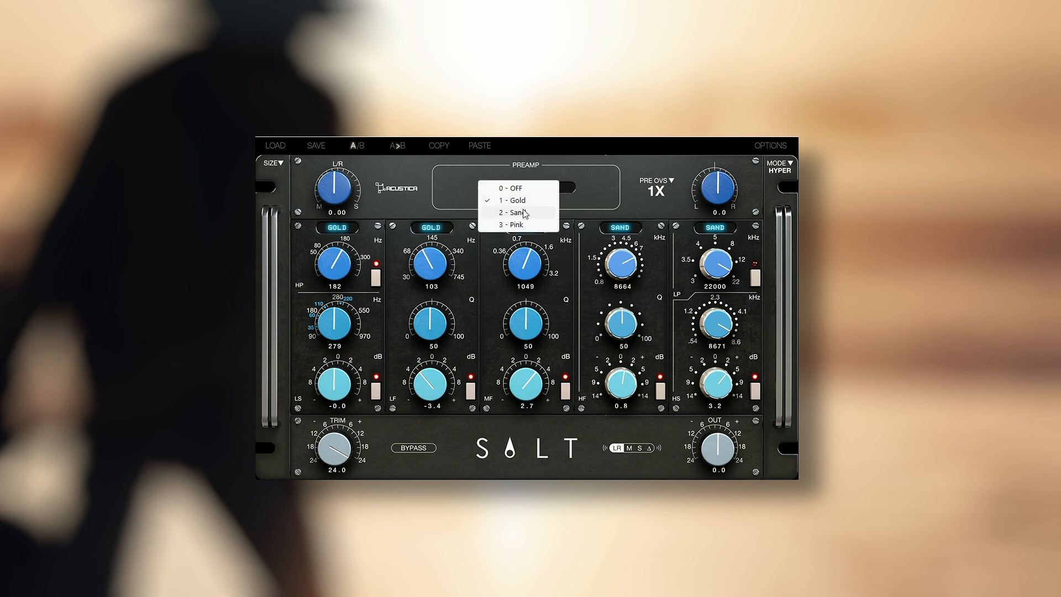
left_click(523, 210)
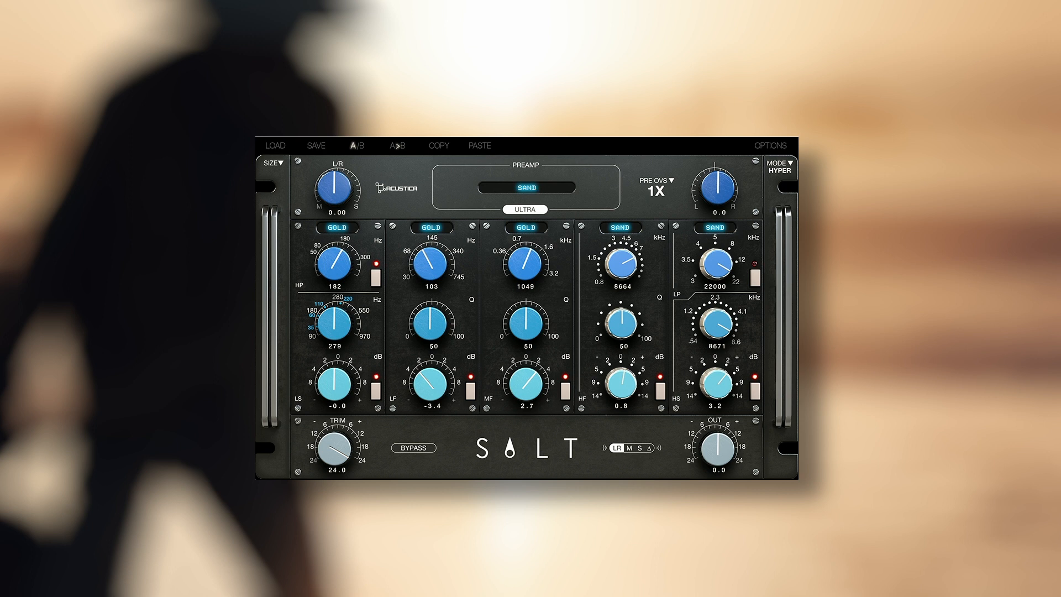
left_click(519, 189)
left_click(521, 200)
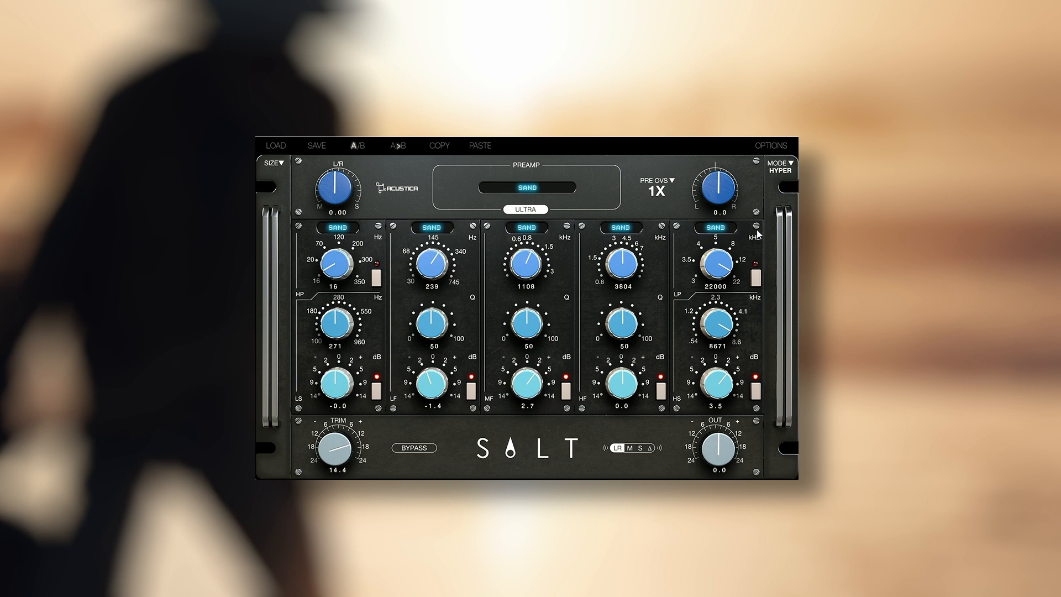
- Set the preamp oversampling to 8X in each of the SALT instances
left_click(667, 181)
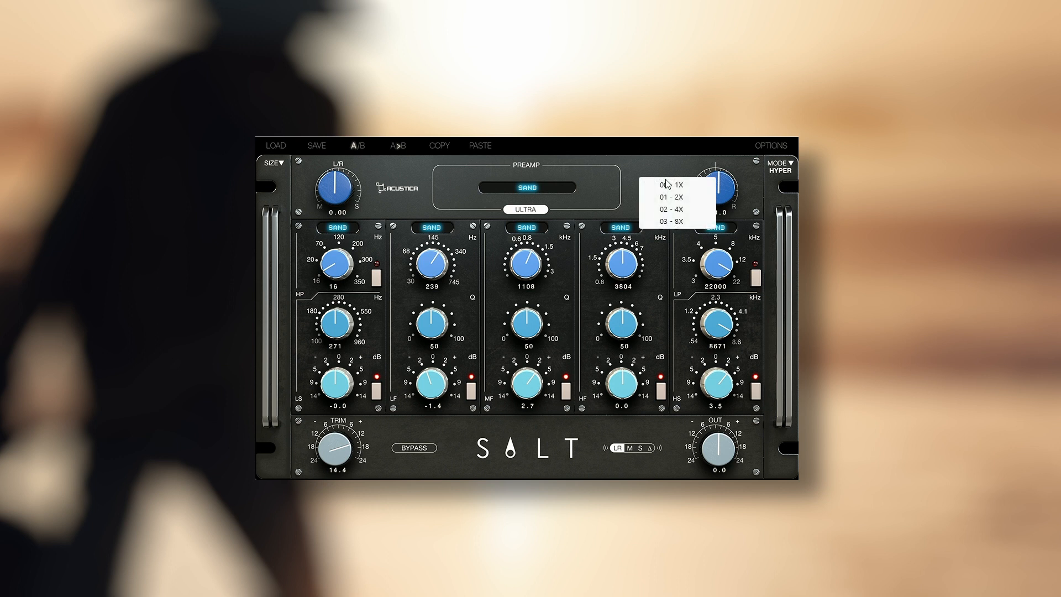
left_click(673, 221)
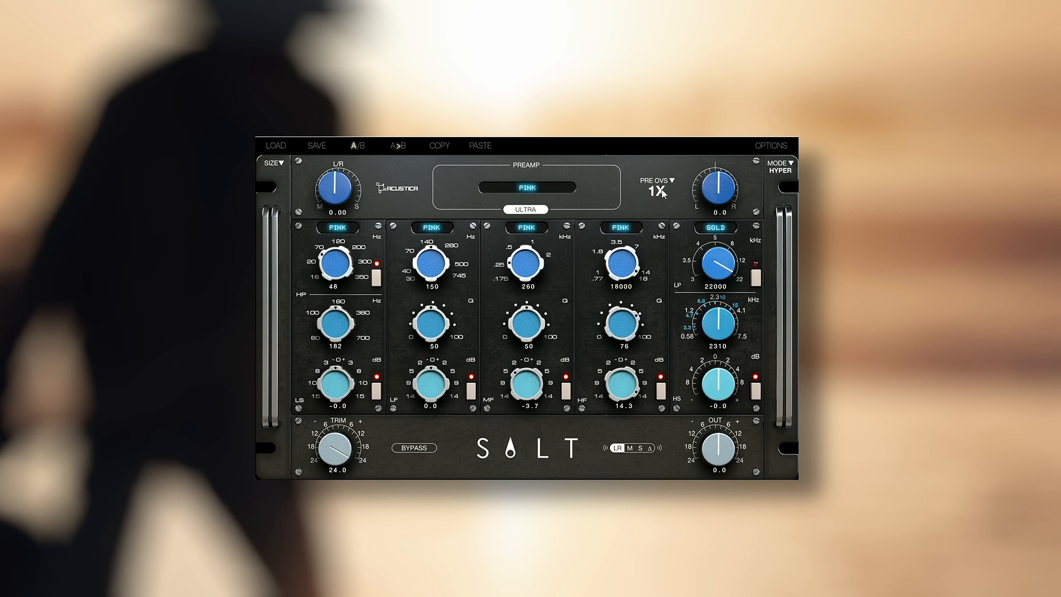
left_click(661, 189)
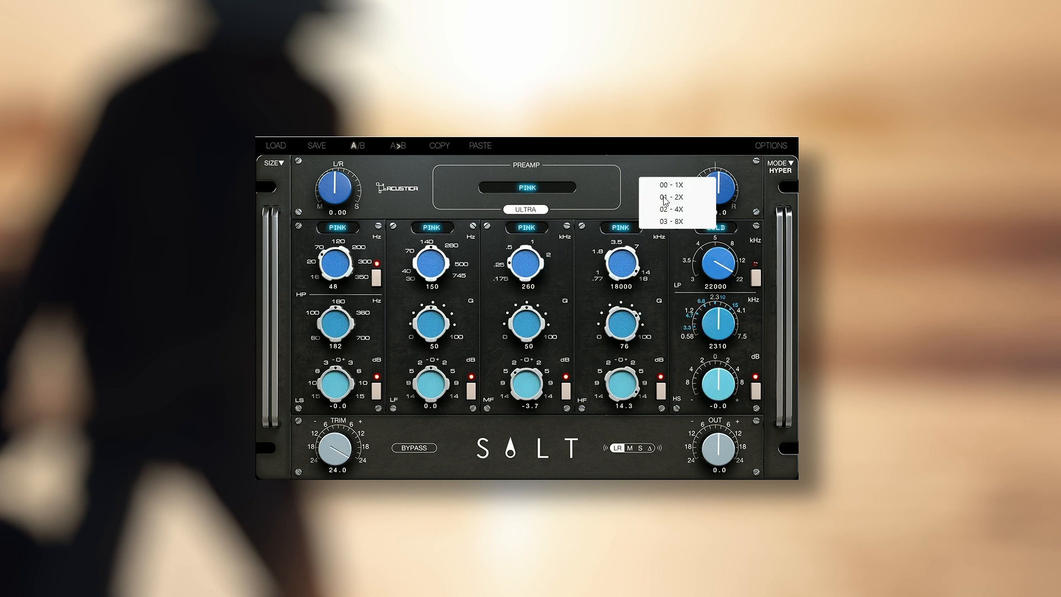
left_click(672, 221)
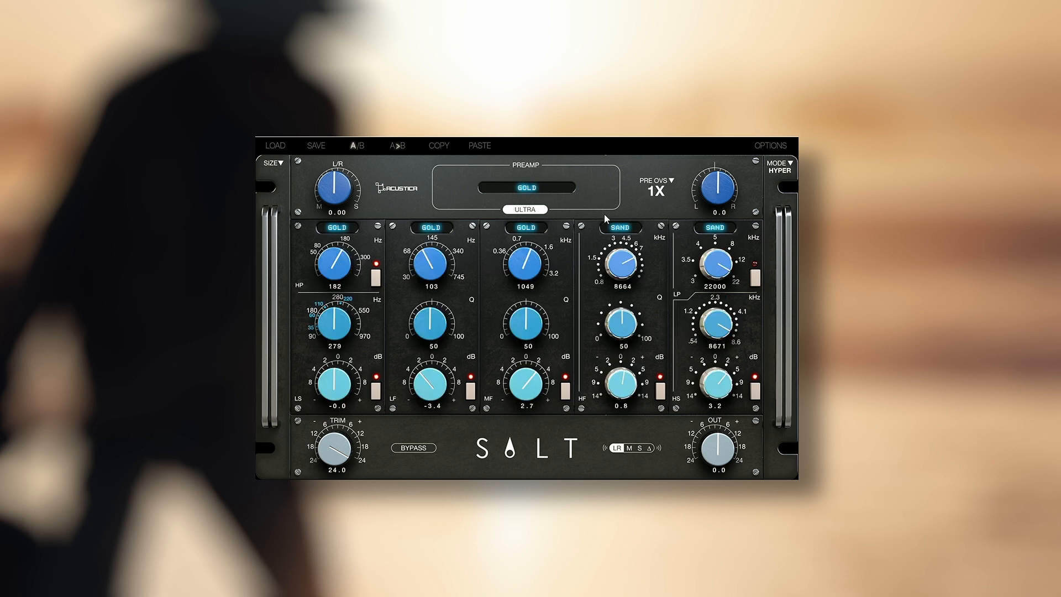
left_click(675, 193)
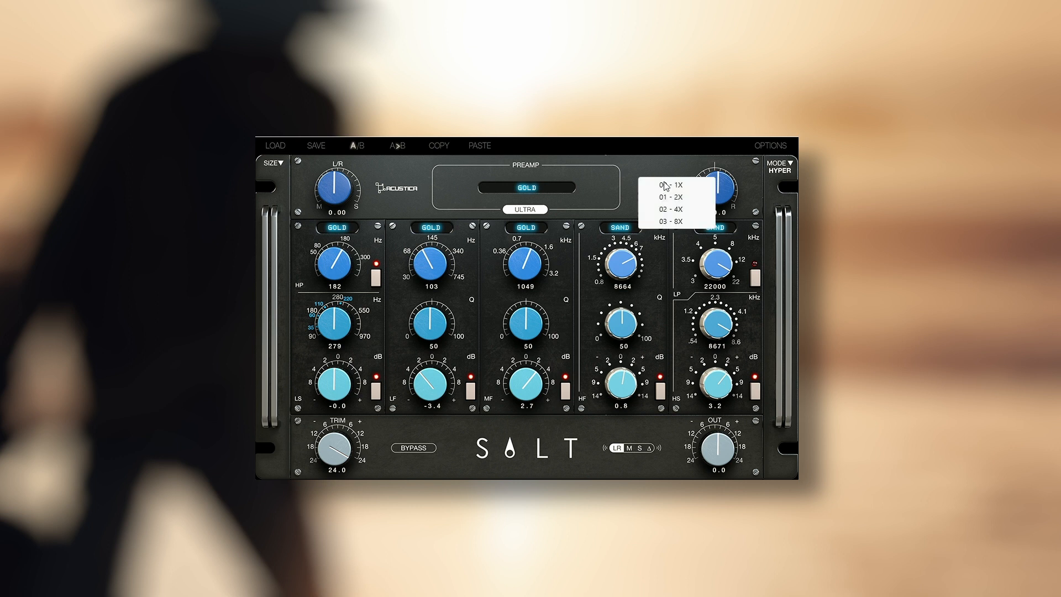
left_click(674, 223)
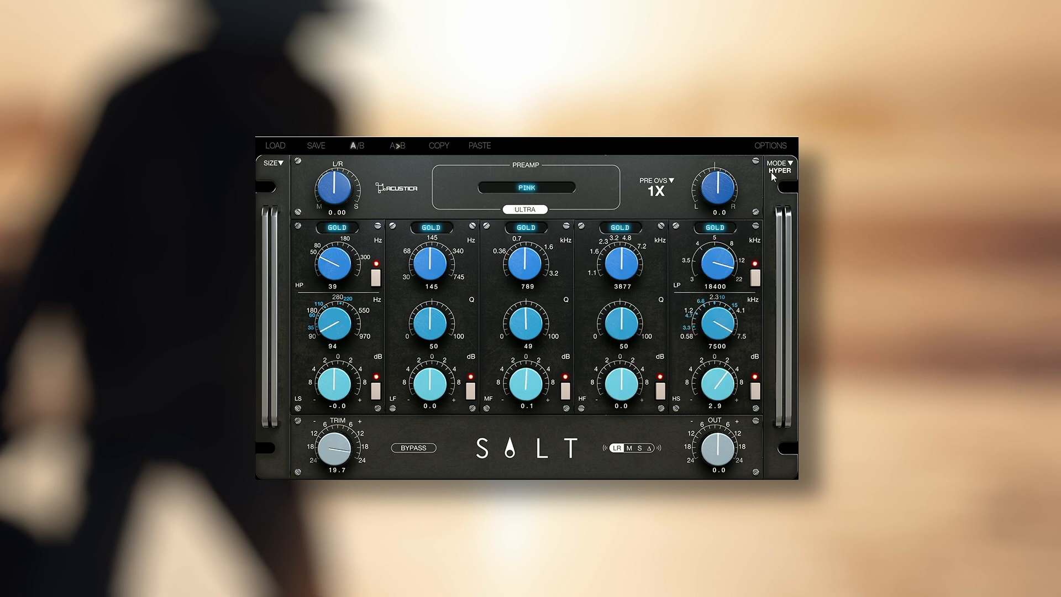
left_click(662, 189)
left_click(680, 224)
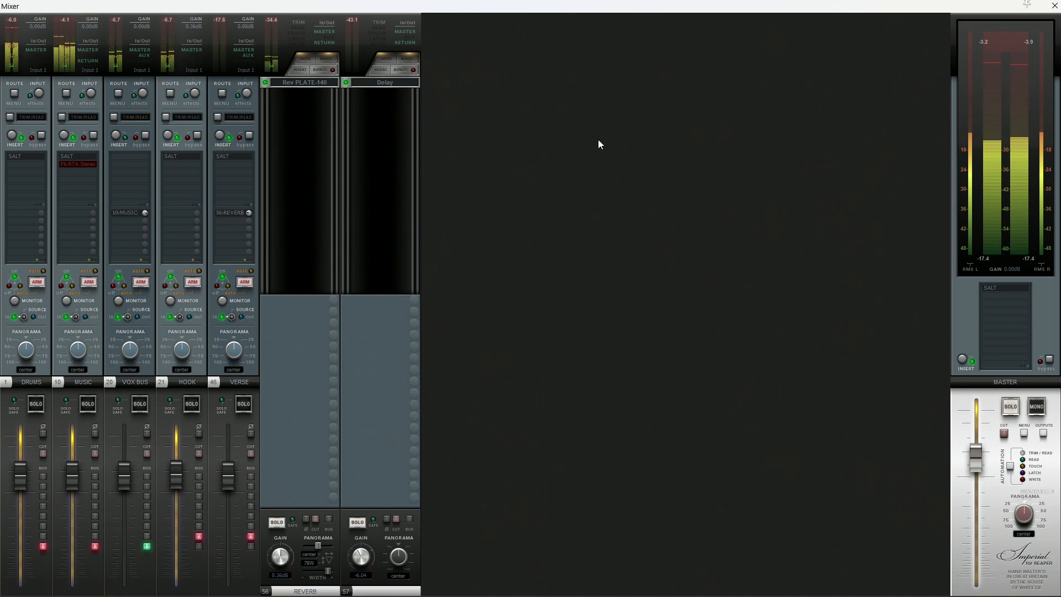
- Stop playback, add the VST3 SALT (Acqua) plugin to the LEAD VOXC track, close its window and resume playback
key("space")
double_click(293, 179)
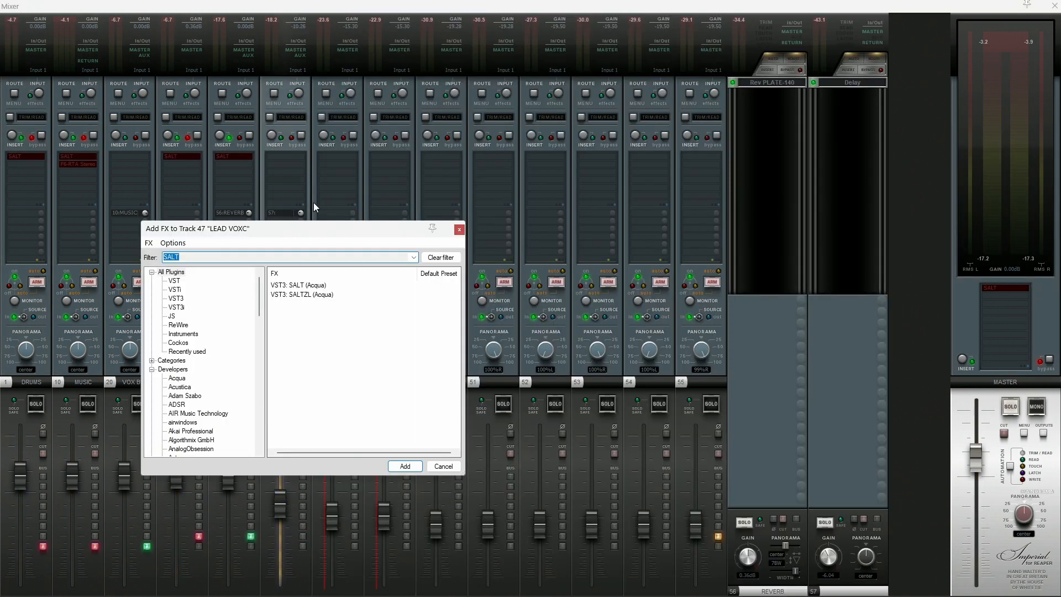
double_click(312, 285)
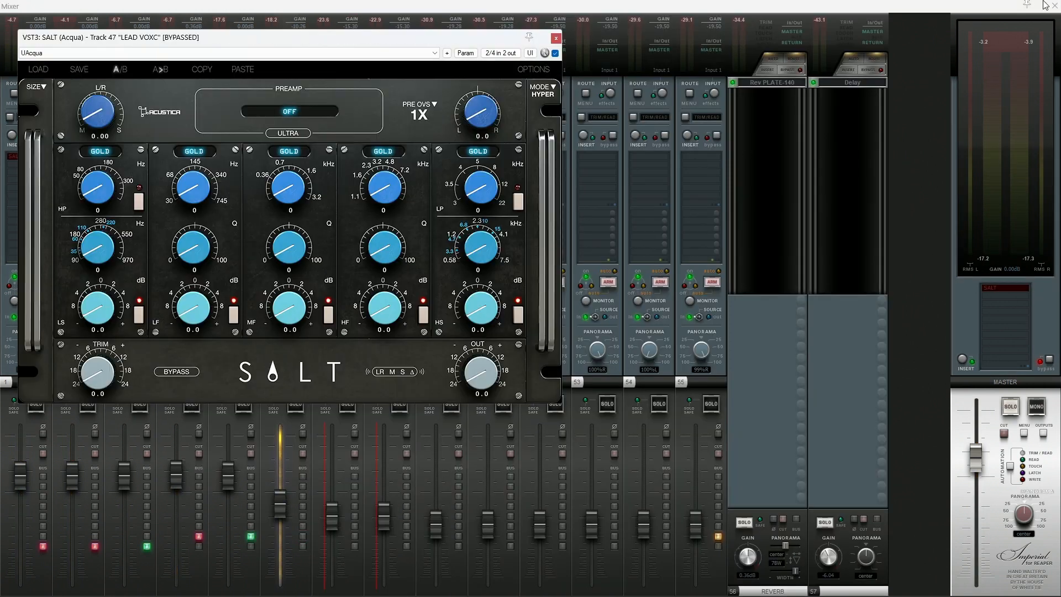
left_click(1047, 6)
key("space")
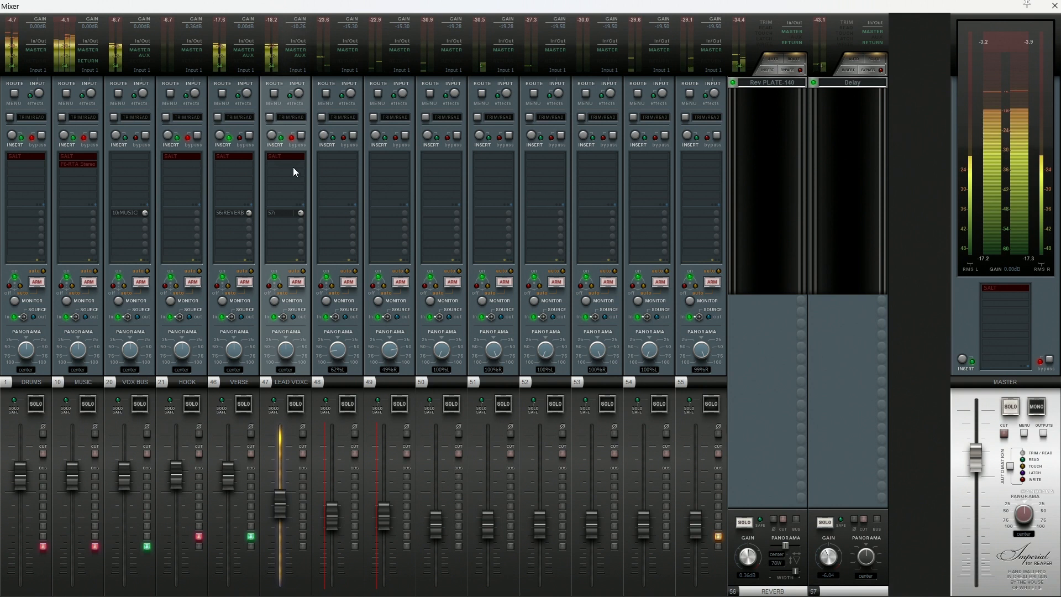
- Enable SALT on the LEAD VOXC track with the Gold preamp and 24.0 trim, and raise the track's fader slightly
left_click(302, 138)
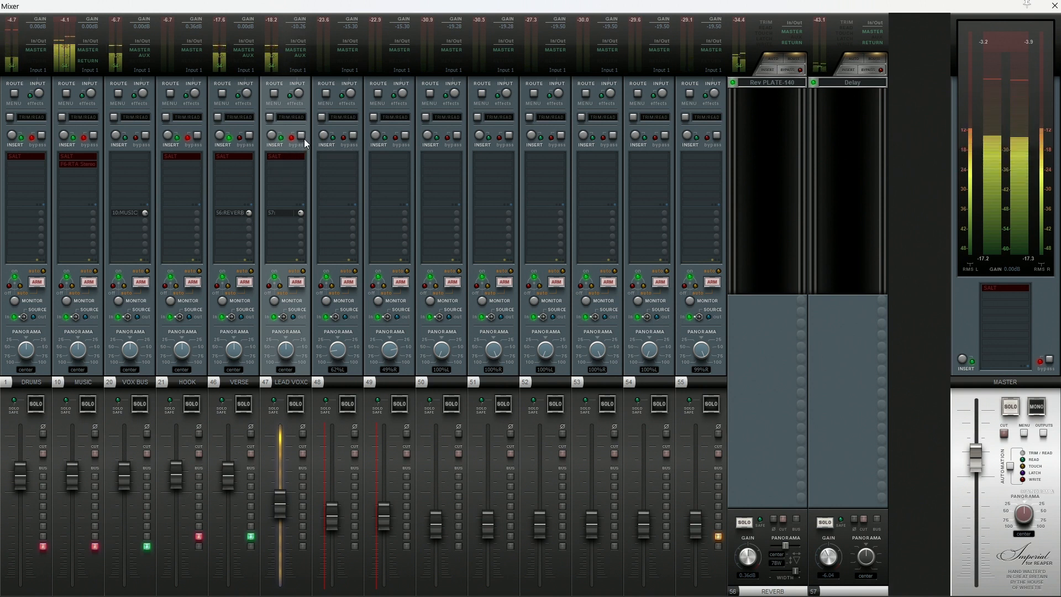
left_click(288, 156)
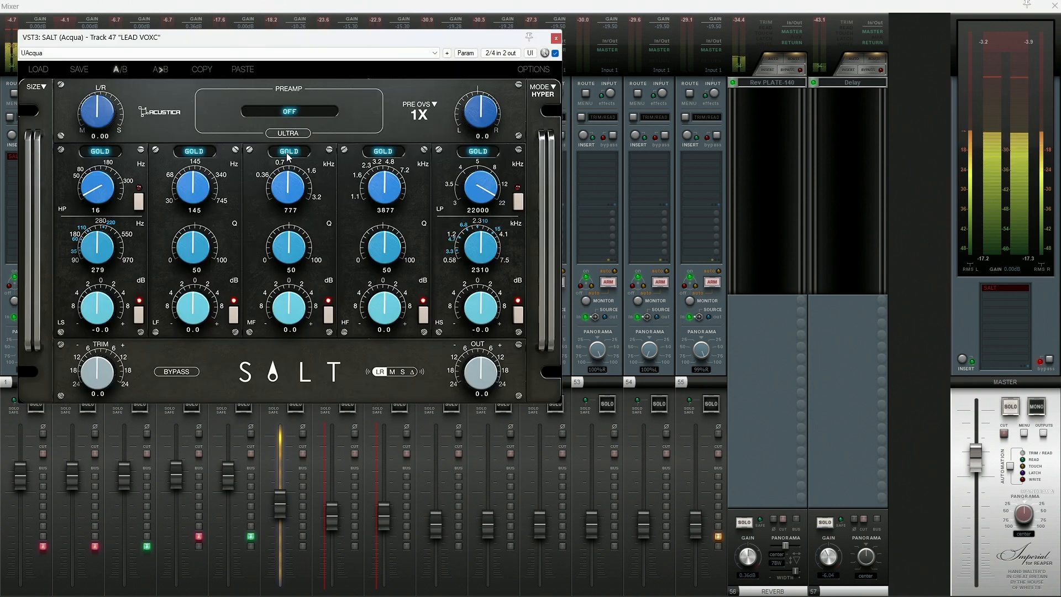
left_click(307, 114)
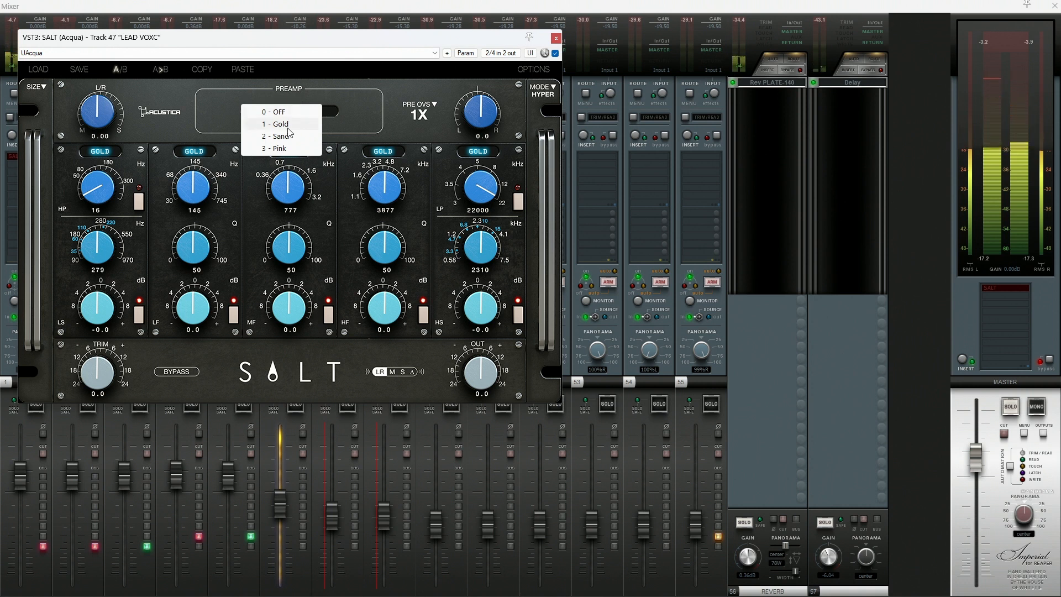
left_click(287, 130)
left_click_drag(99, 371, 99, 320)
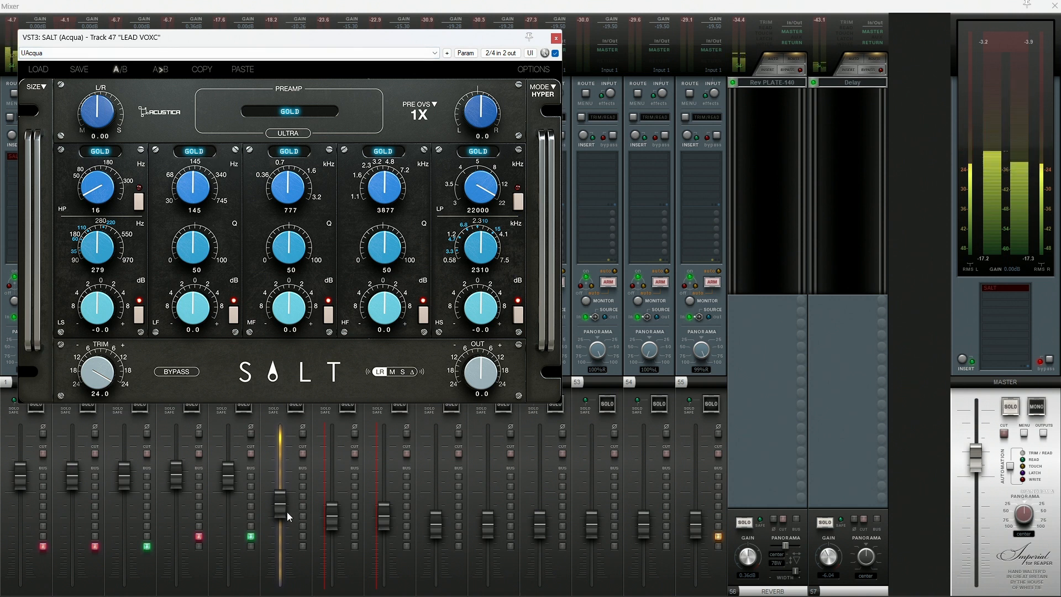
left_click_drag(287, 511, 282, 501)
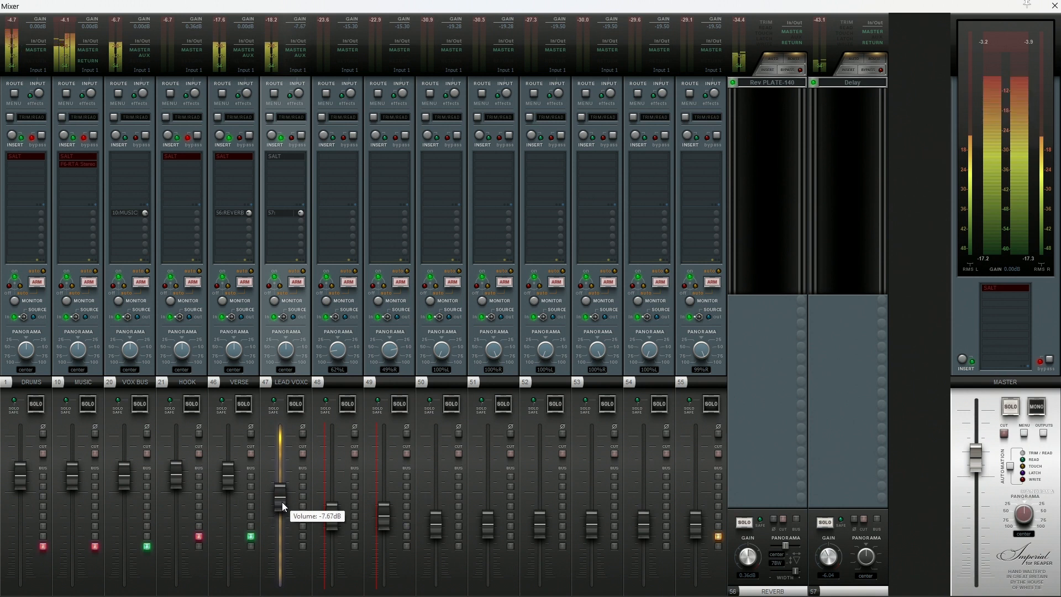
- Reopen SALT, move its window off the LEAD VOXC strip and add the VST3 MYSTIC (Acqua) plugin to that track
left_click(284, 158)
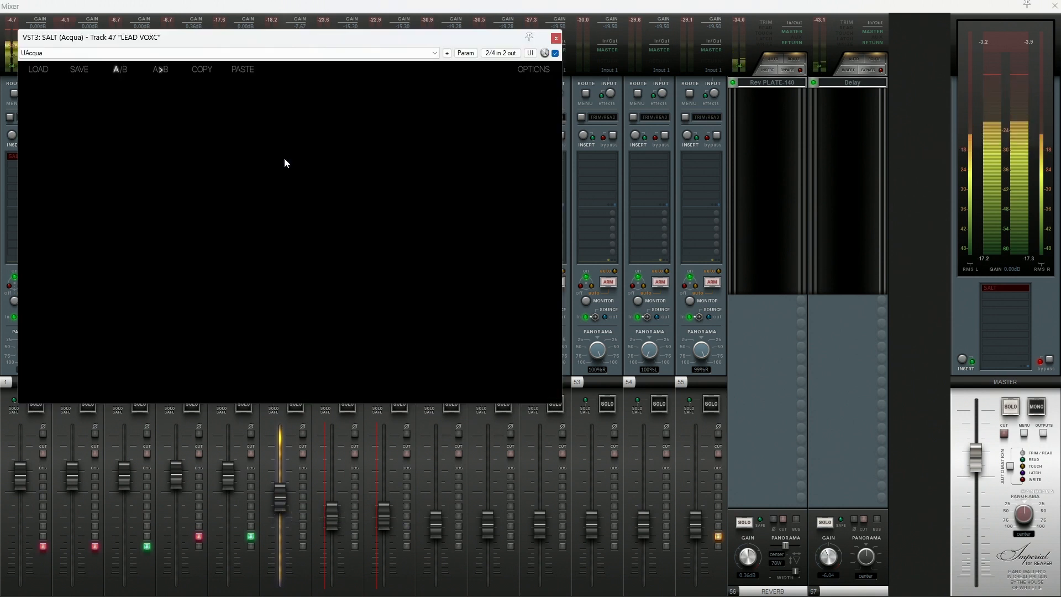
left_click_drag(193, 37, 617, 107)
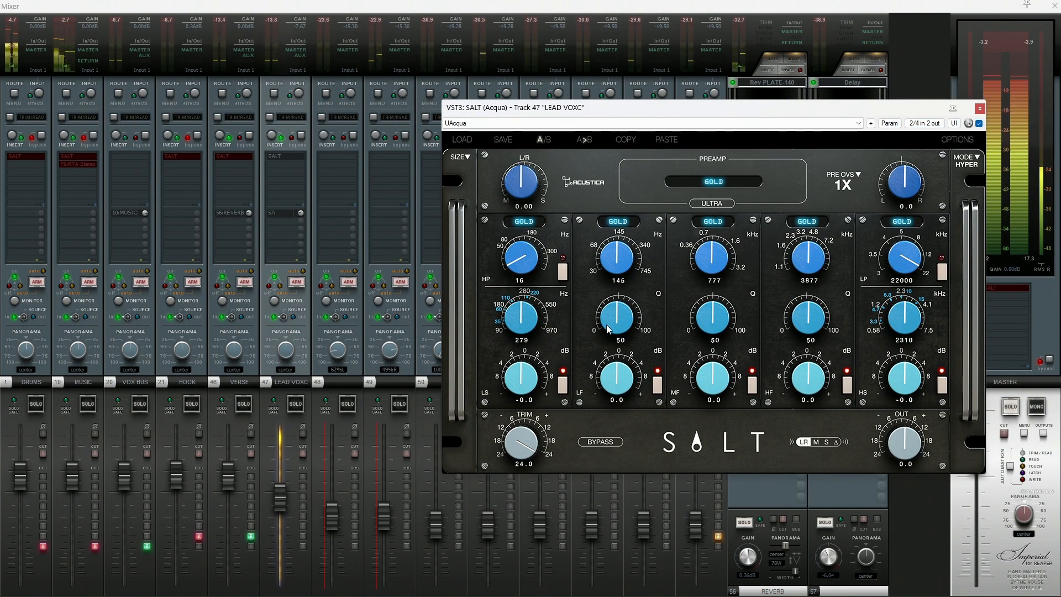
double_click(273, 165)
type("M")
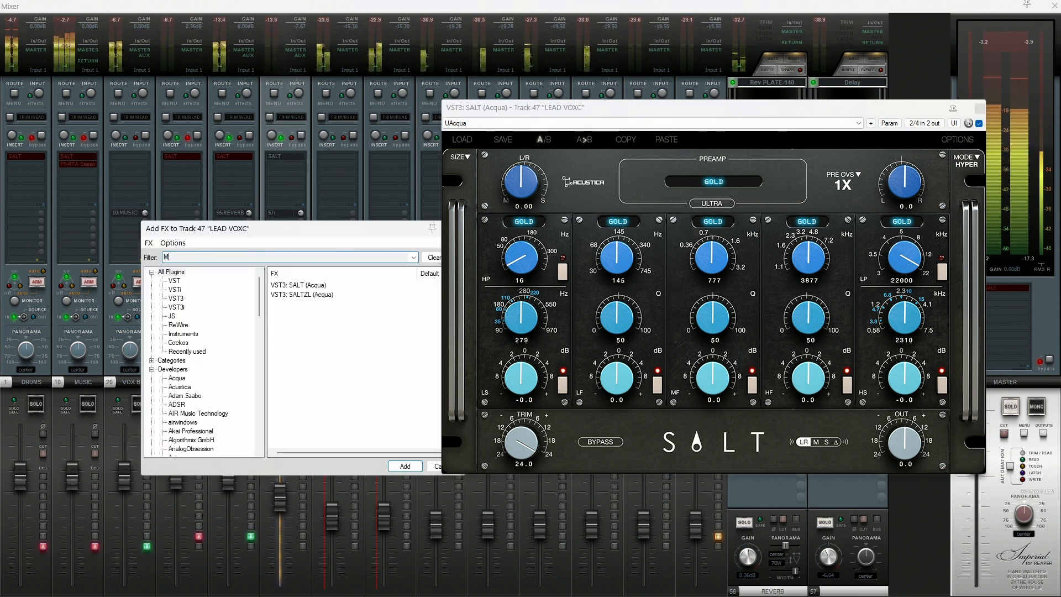
type("YSTIC")
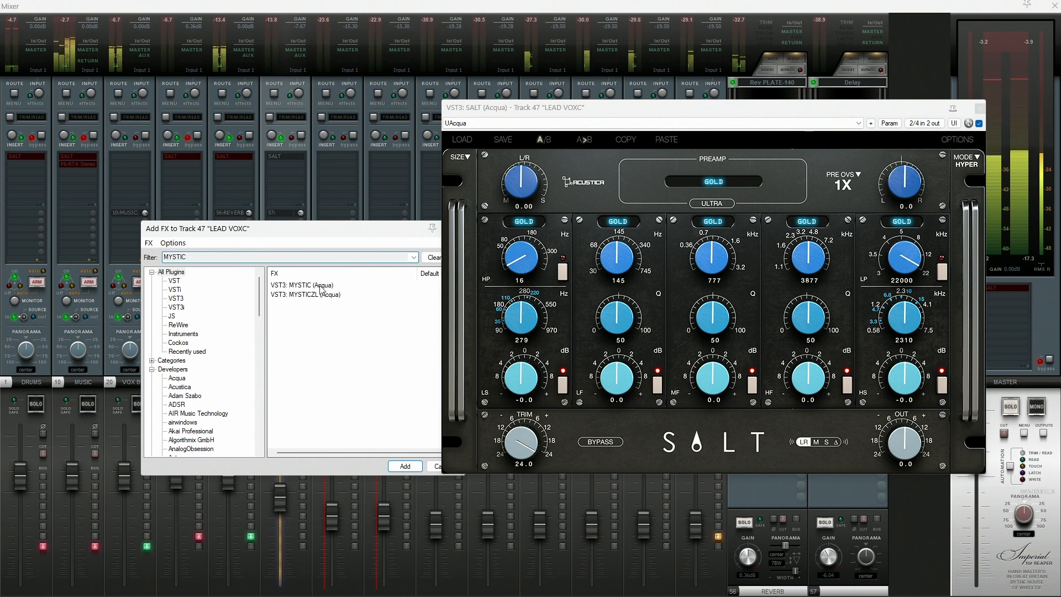
left_click(319, 285)
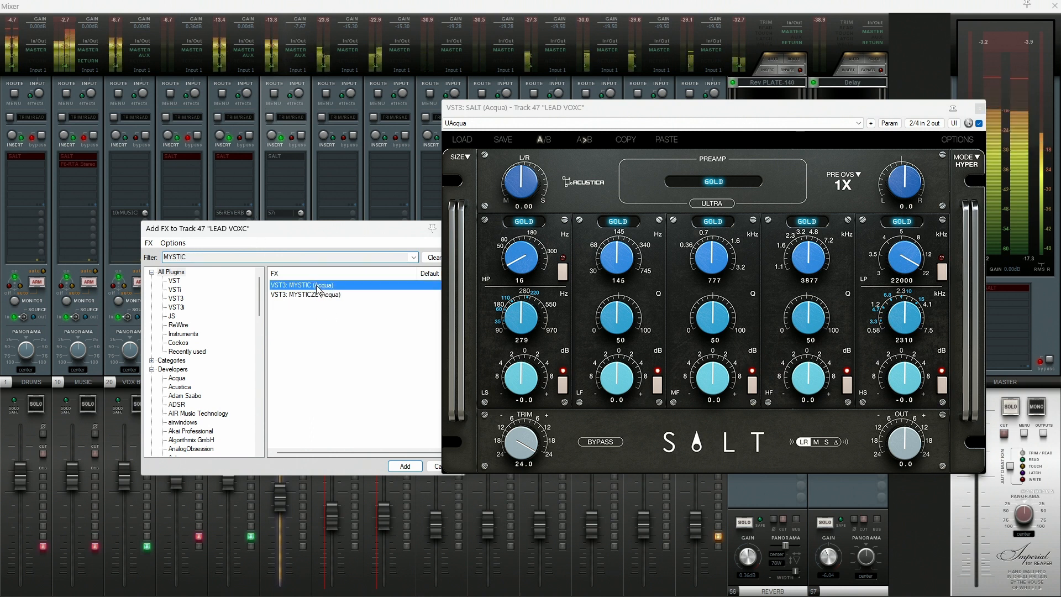
double_click(318, 285)
- Move the SALT window clear of MYSTIC, turn on MYSTIC's dynamics section and close the MYSTIC window
left_click_drag(846, 113, 385, 74)
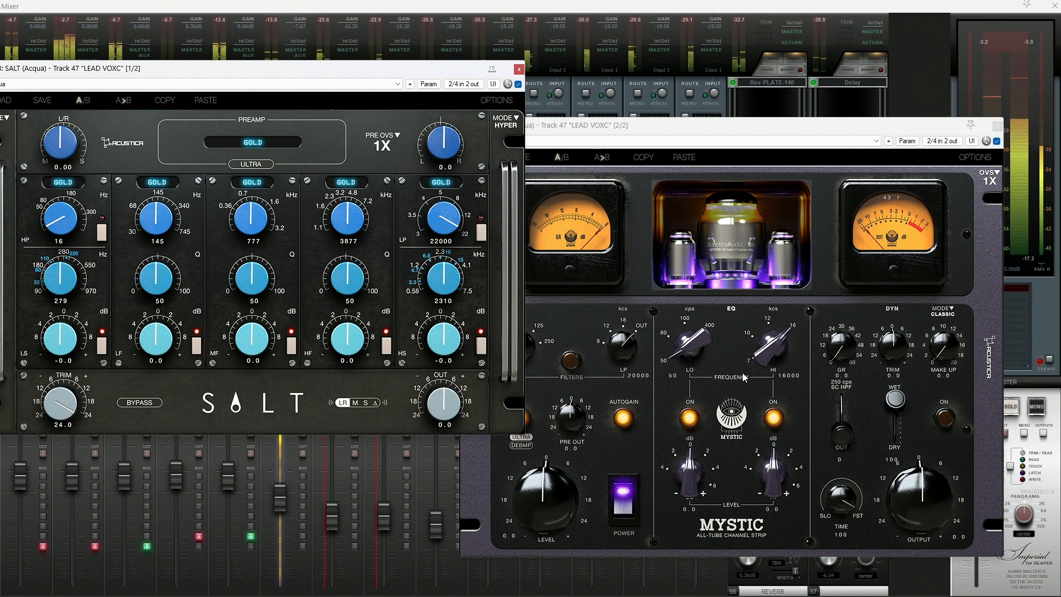
left_click(944, 417)
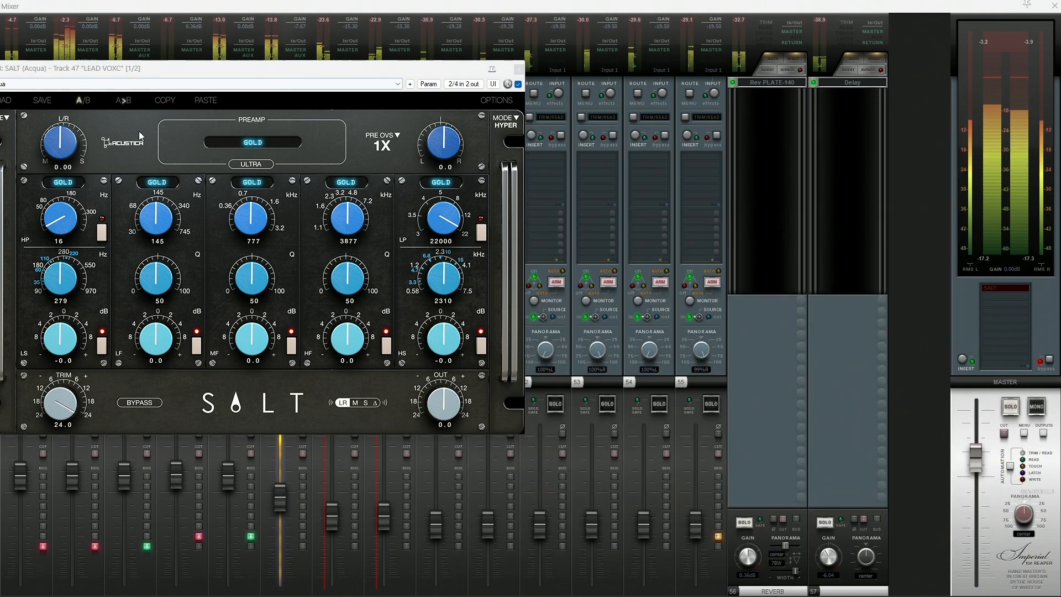
left_click(997, 126)
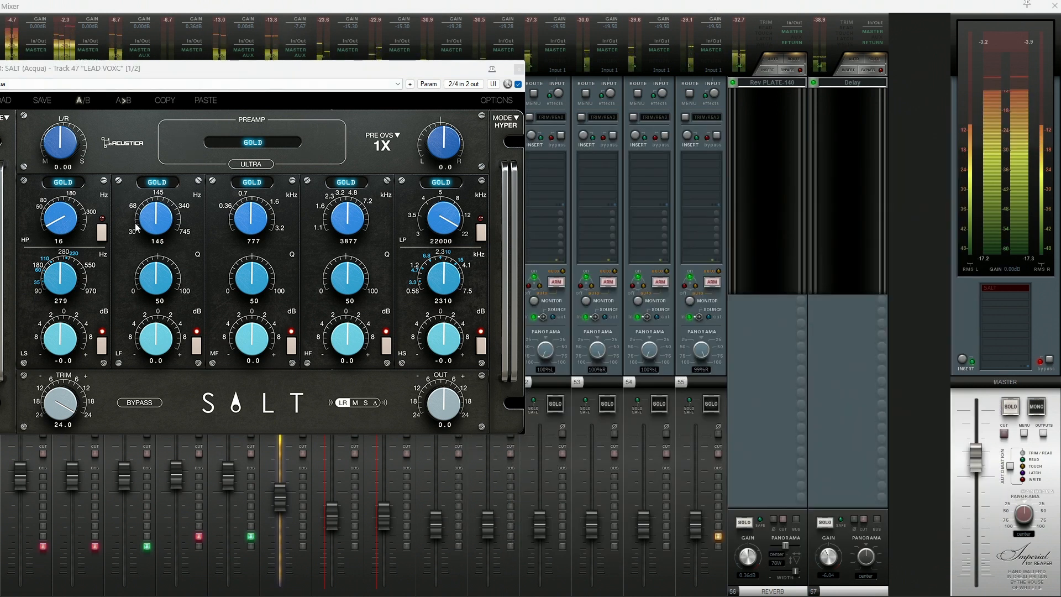
- Turn on SALT's high-pass filter at 350 Hz and move the plugin window clear of the screen edge
left_click(102, 234)
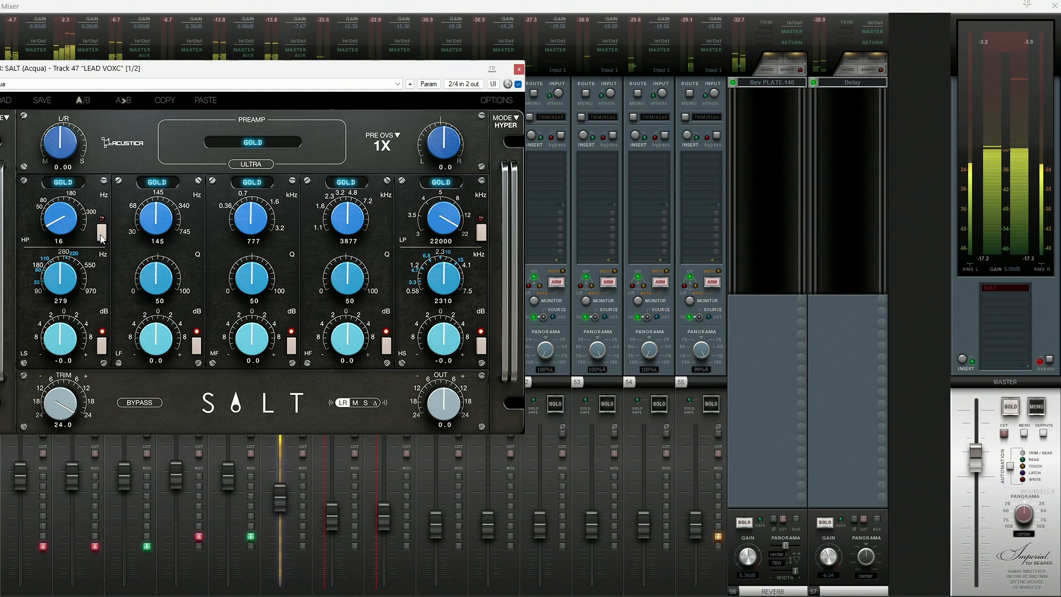
scroll(64, 227, "up", 3)
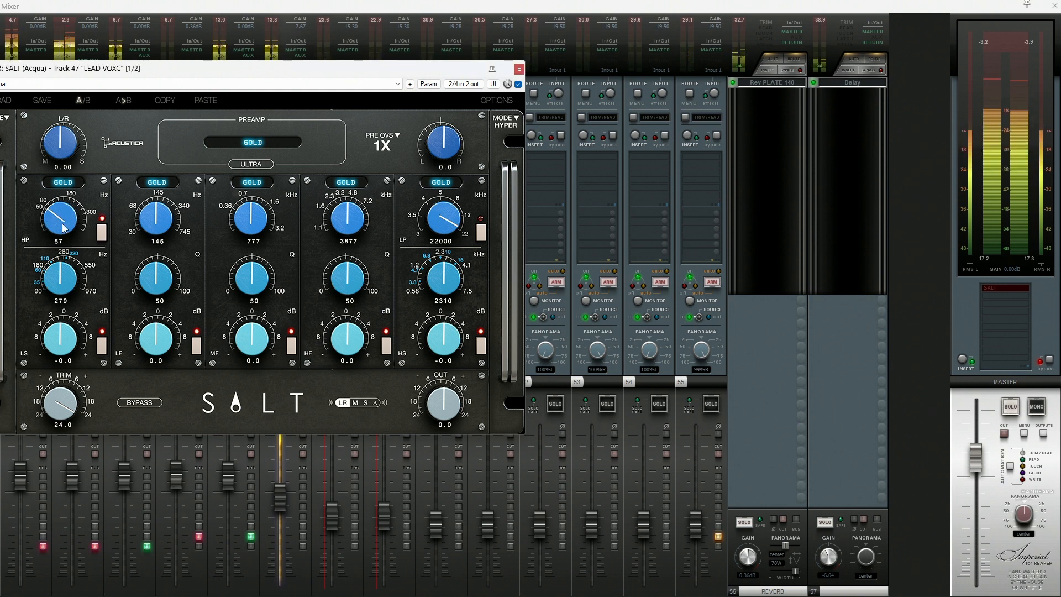
scroll(64, 228, "up", 4)
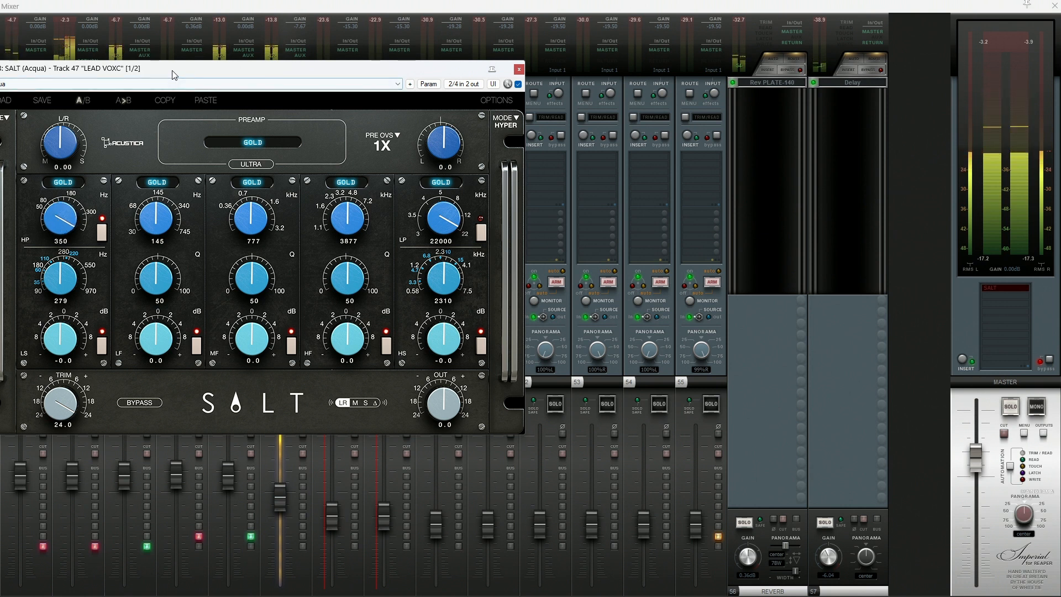
left_click_drag(175, 73, 433, 98)
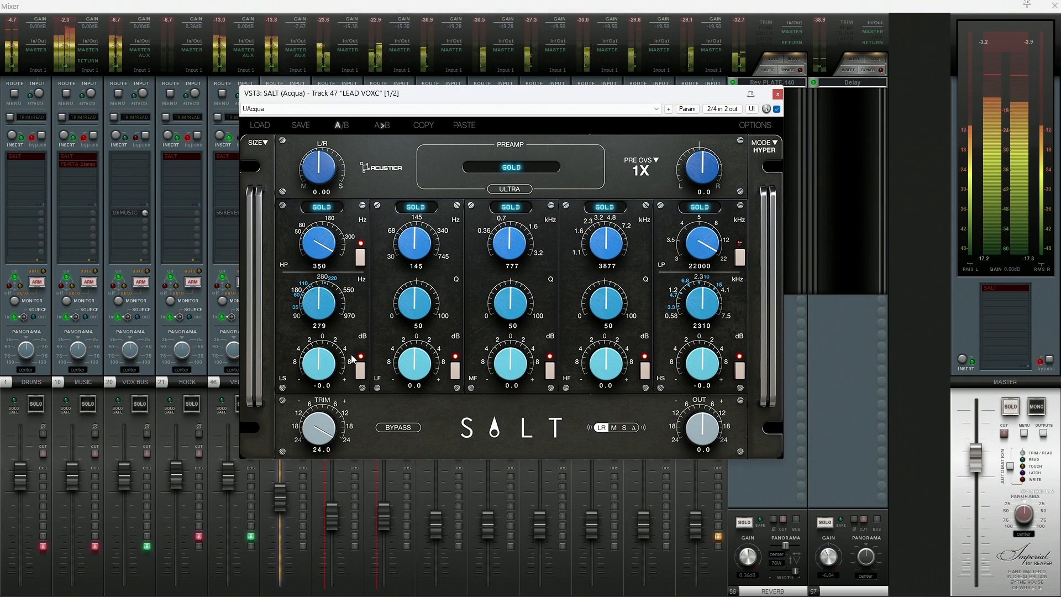
- Sweep the high-pass frequency back to 350 Hz, comparing with bypass, and switch the high-pass filter off
left_click(398, 429)
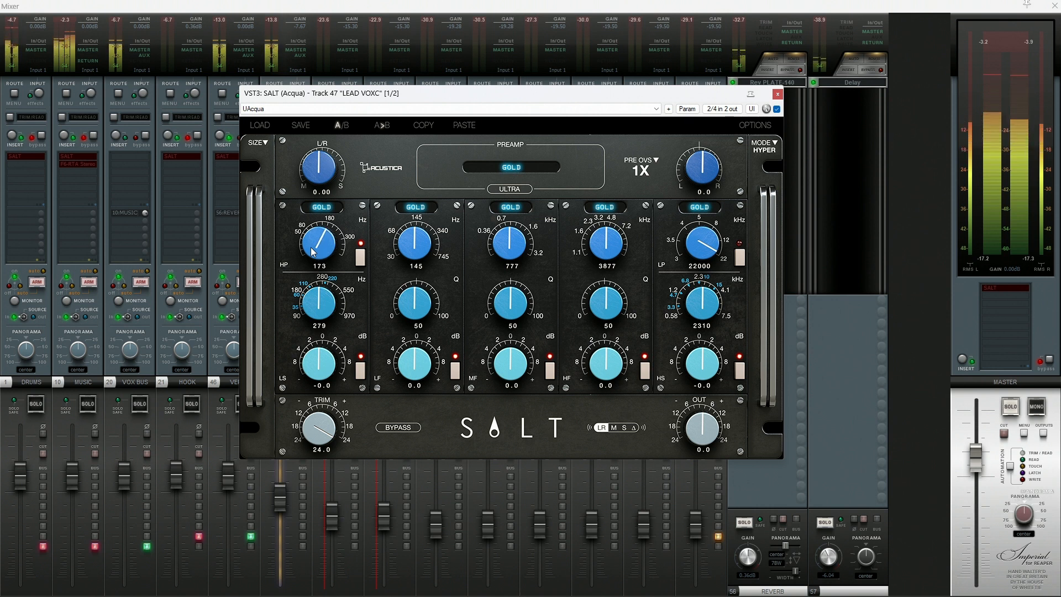
left_click_drag(313, 251, 384, 135)
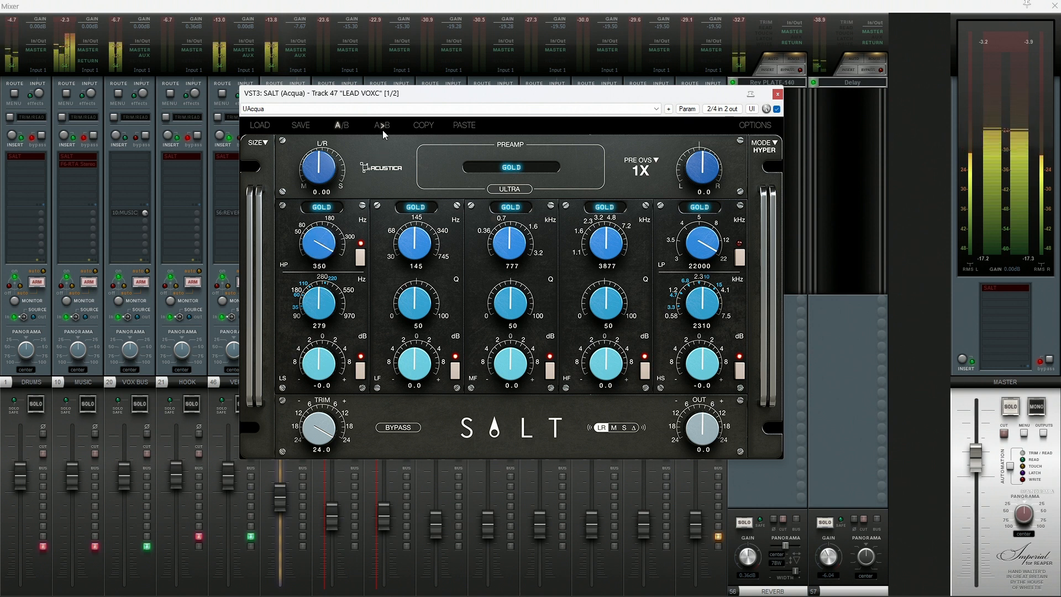
left_click(406, 429)
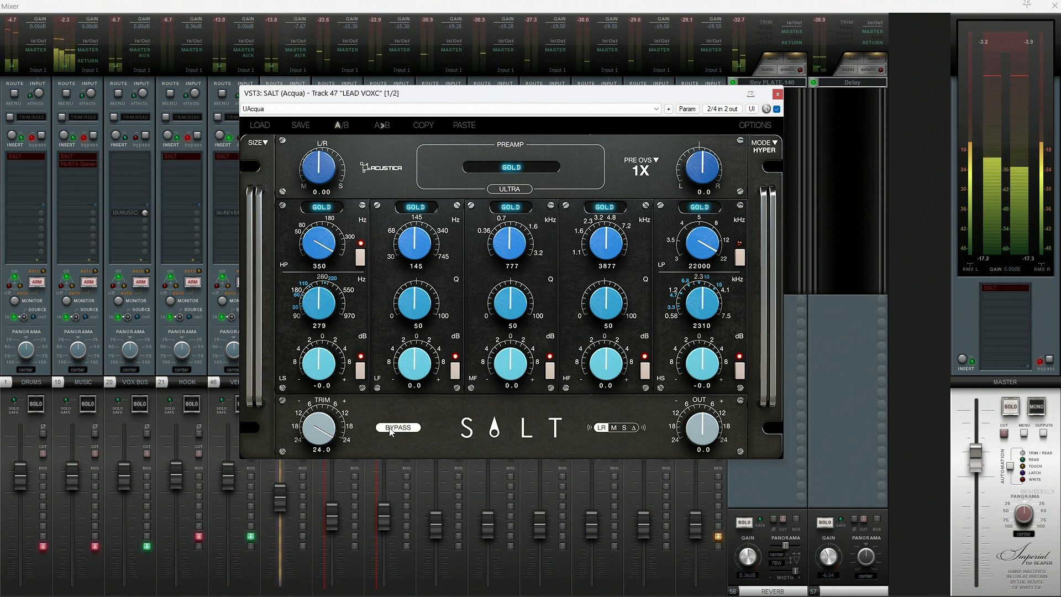
left_click(389, 429)
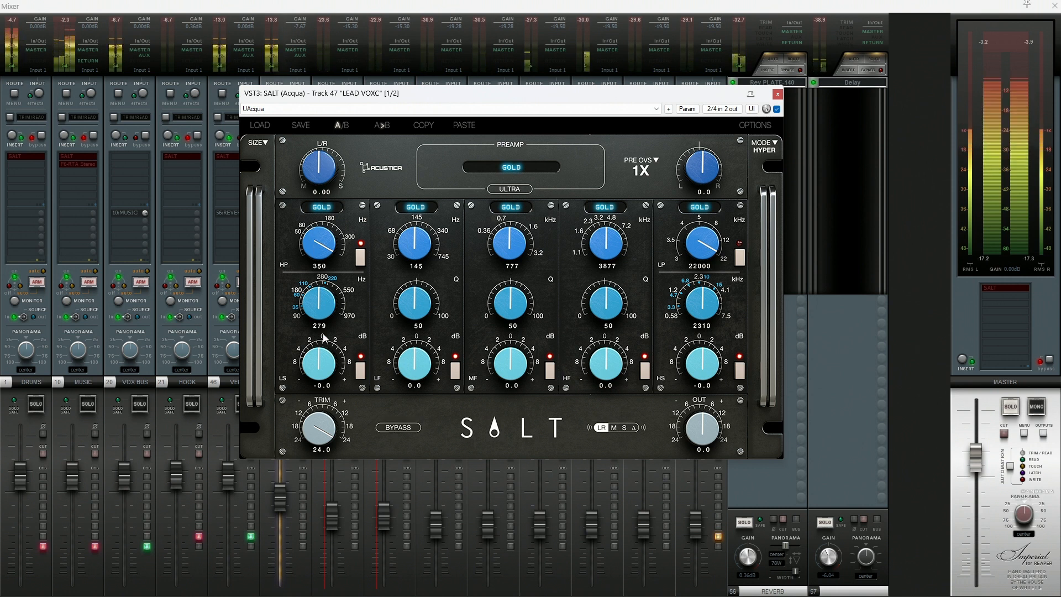
left_click(360, 257)
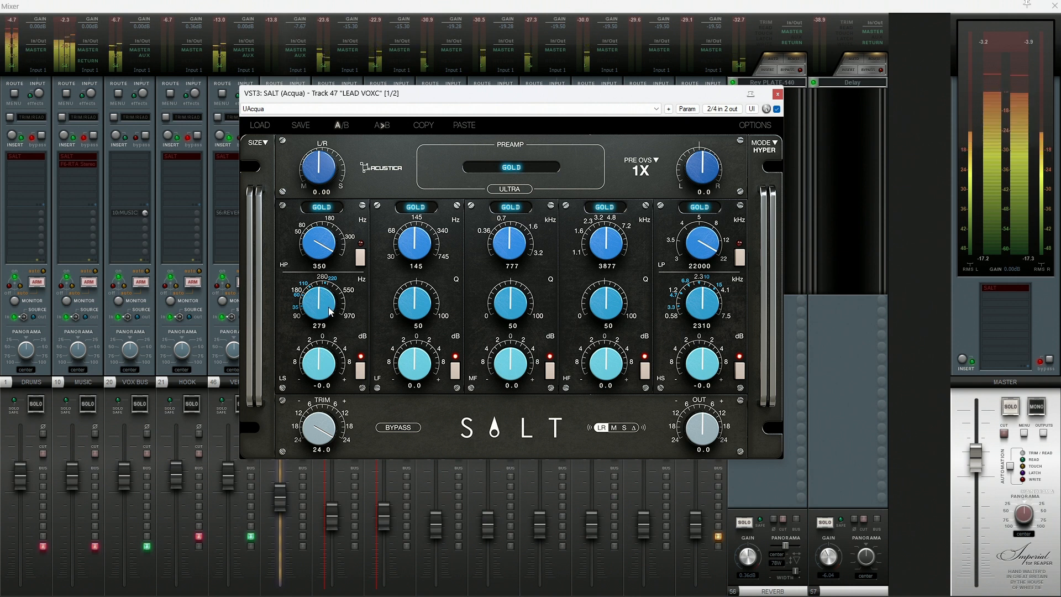
- Set the low shelf to a 13.2 dB cut at about 150 Hz and compare SALT with its bypass
left_click_drag(329, 308, 337, 303)
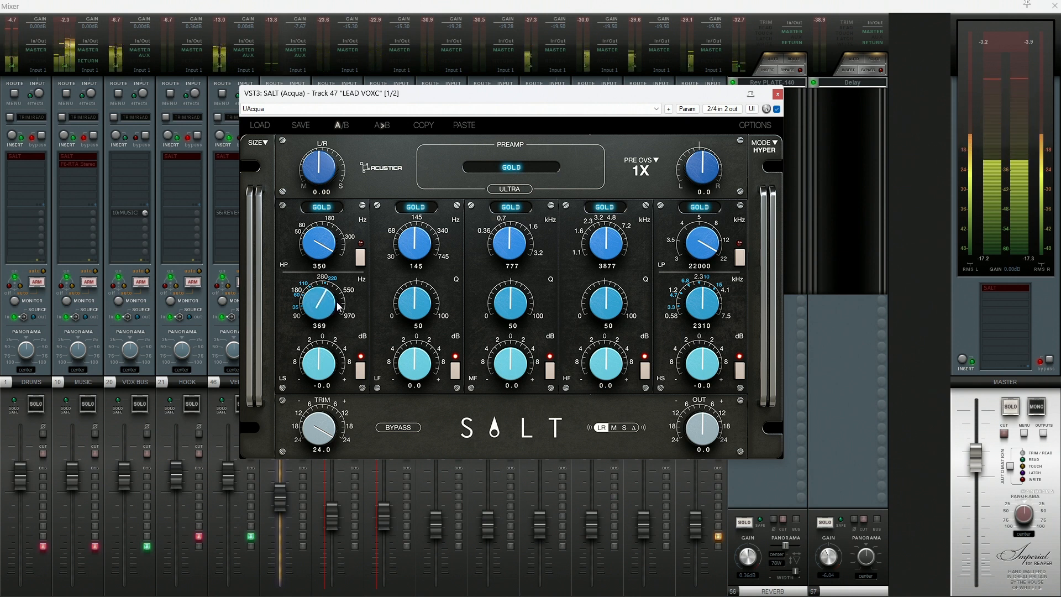
left_click_drag(338, 305, 330, 430)
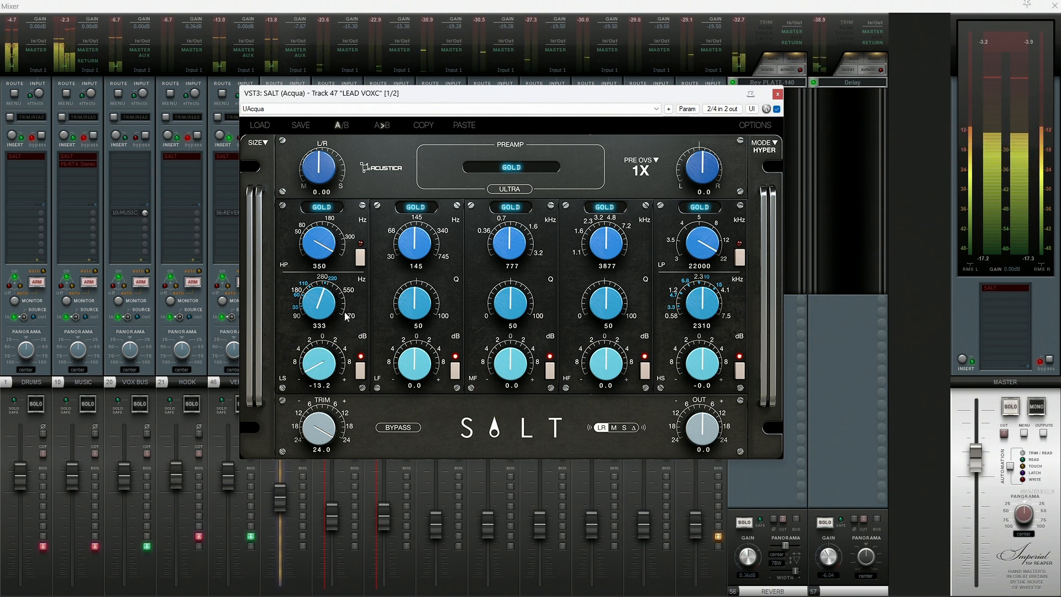
scroll(322, 308, "down", 5)
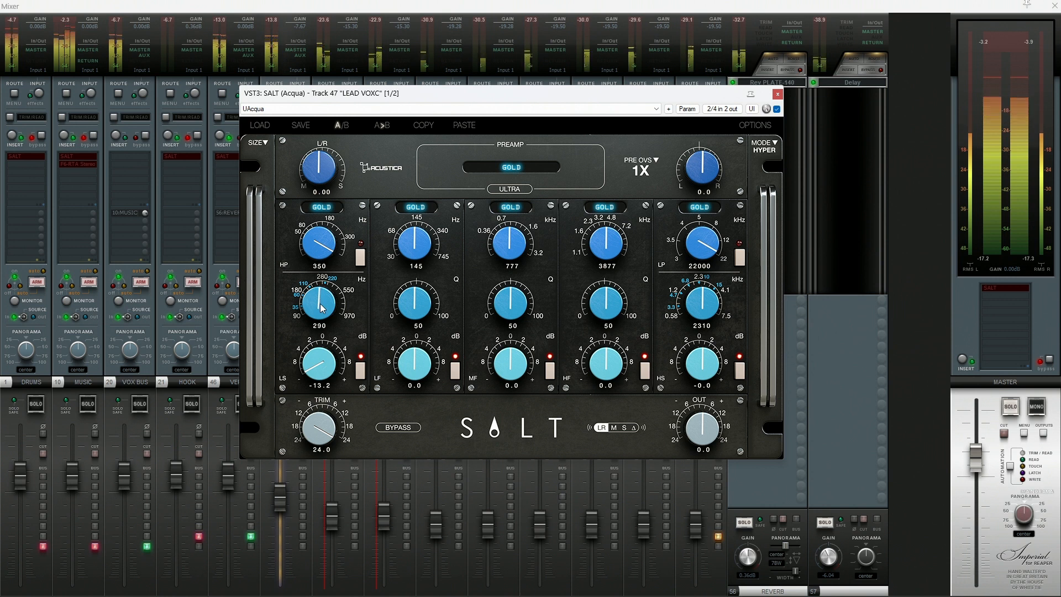
scroll(322, 308, "down", 2)
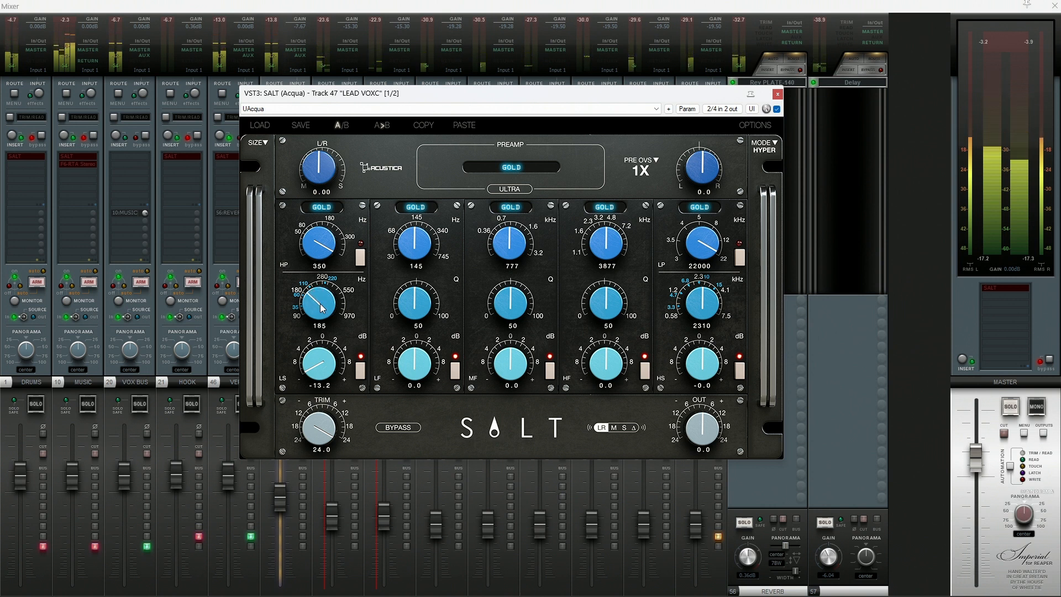
scroll(323, 309, "down", 1)
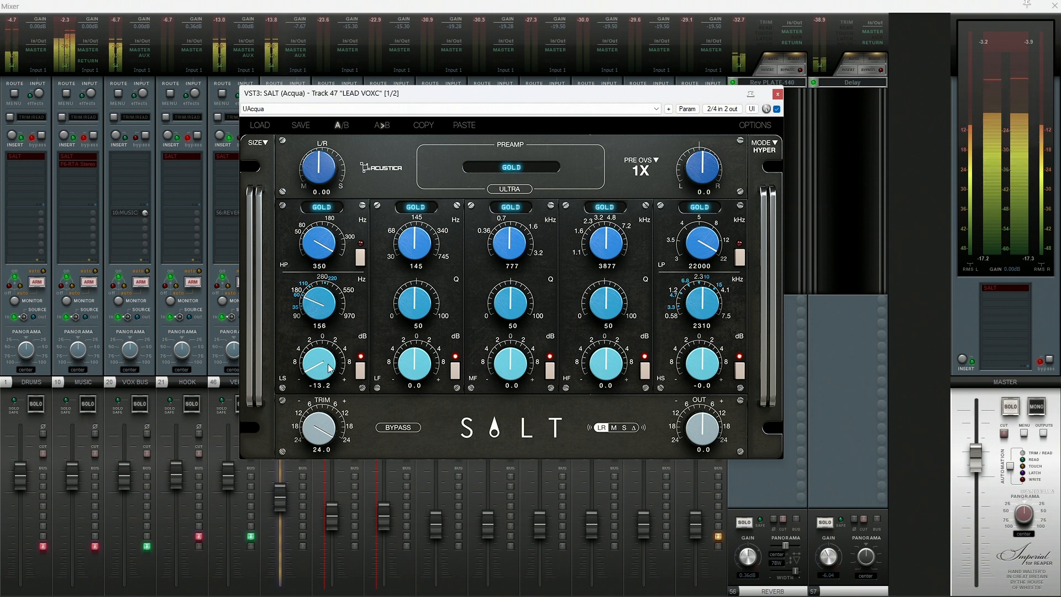
left_click(384, 430)
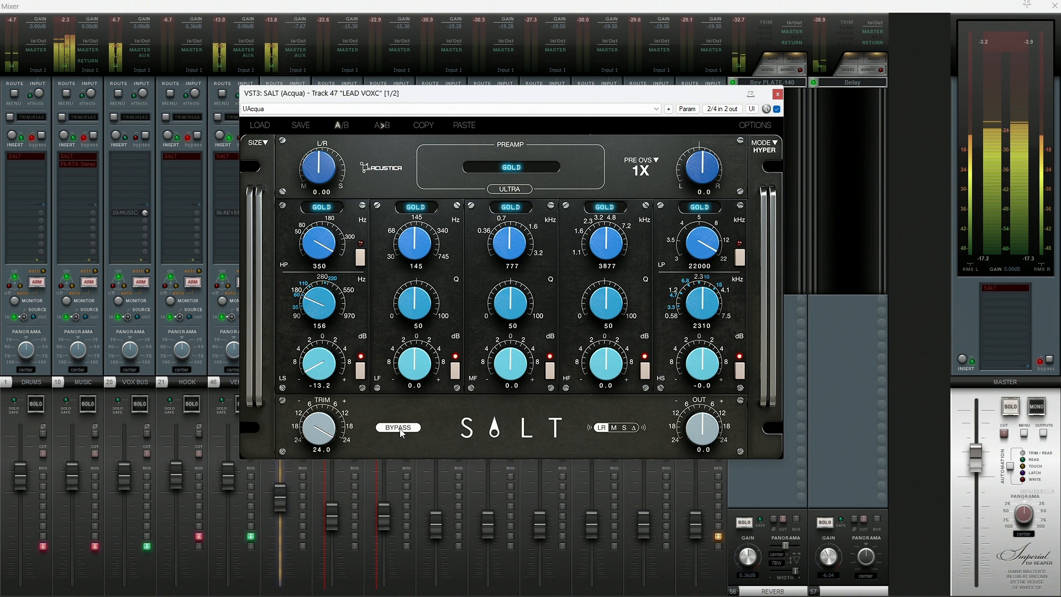
left_click(399, 428)
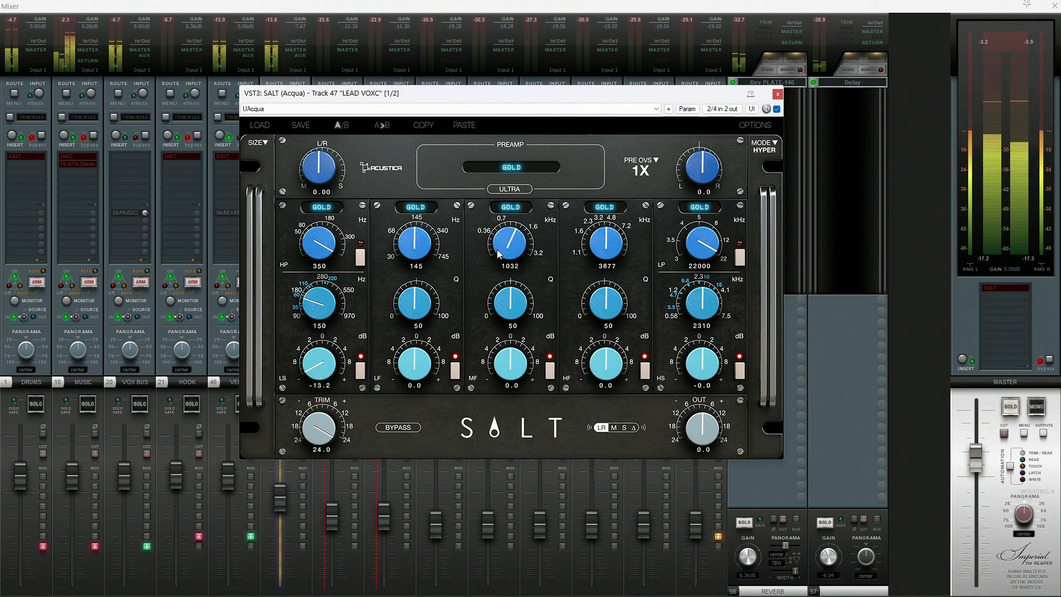
- Boost the MF band by 1.6 dB at 1205 Hz and the high shelf by 6.8 dB at 7500 Hz
scroll(498, 253, "up", 2)
scroll(515, 371, "up", 1)
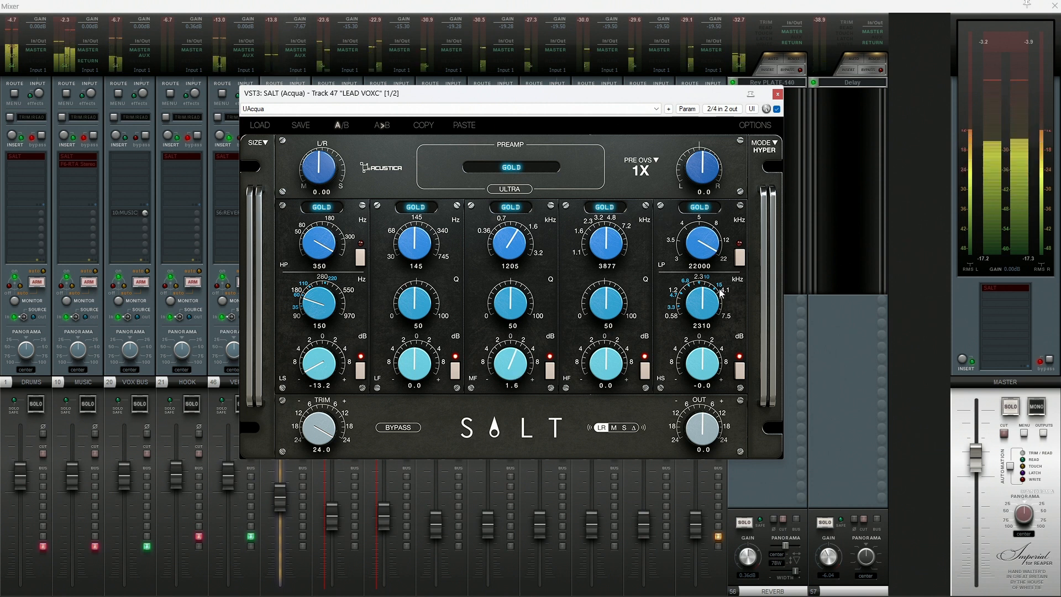
scroll(706, 362, "up", 3)
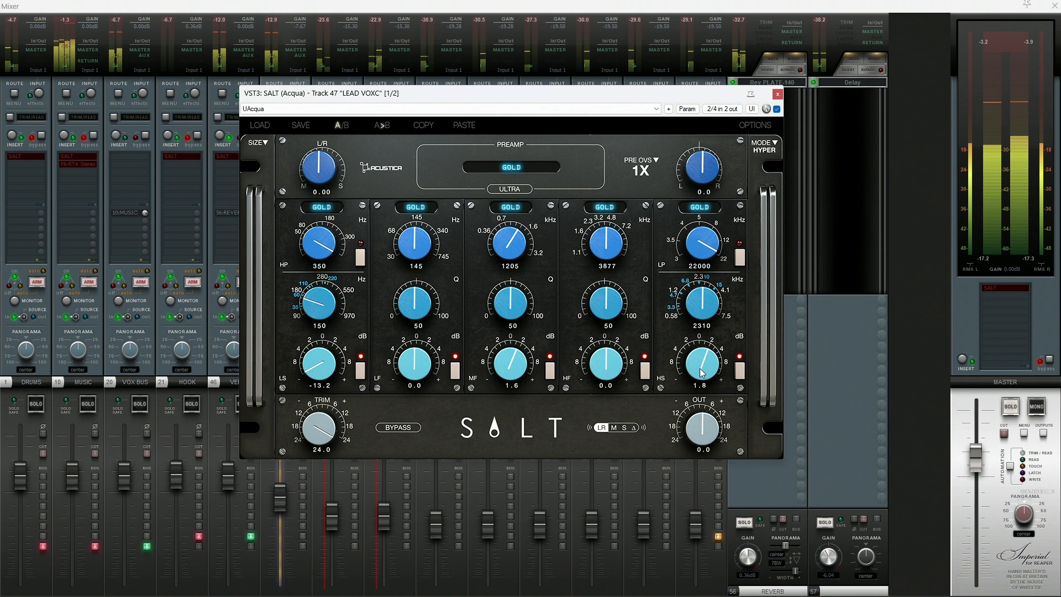
scroll(713, 321, "up", 5)
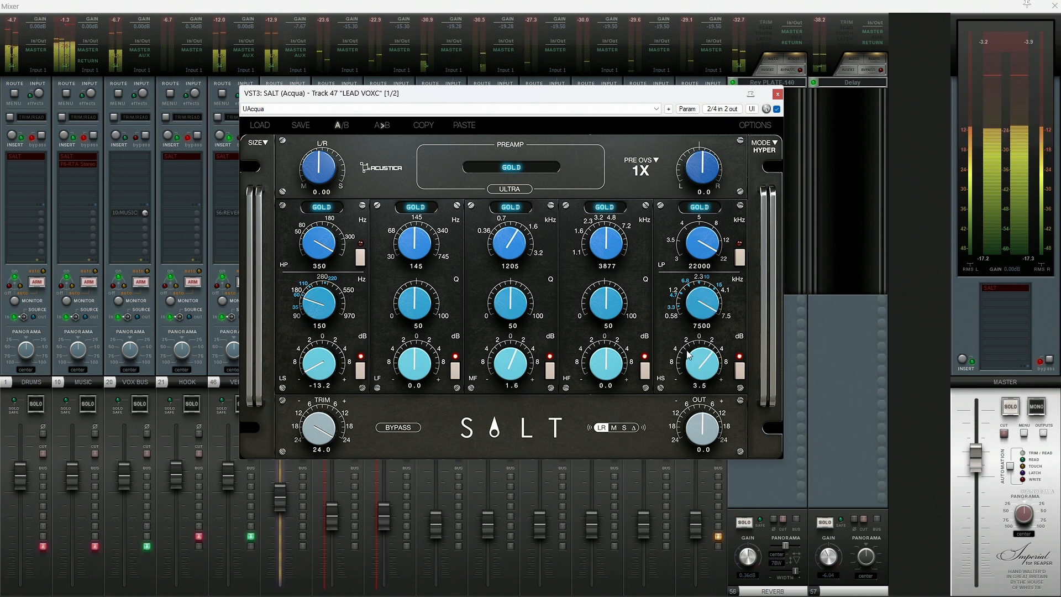
scroll(705, 374, "up", 2)
scroll(705, 374, "up", 8)
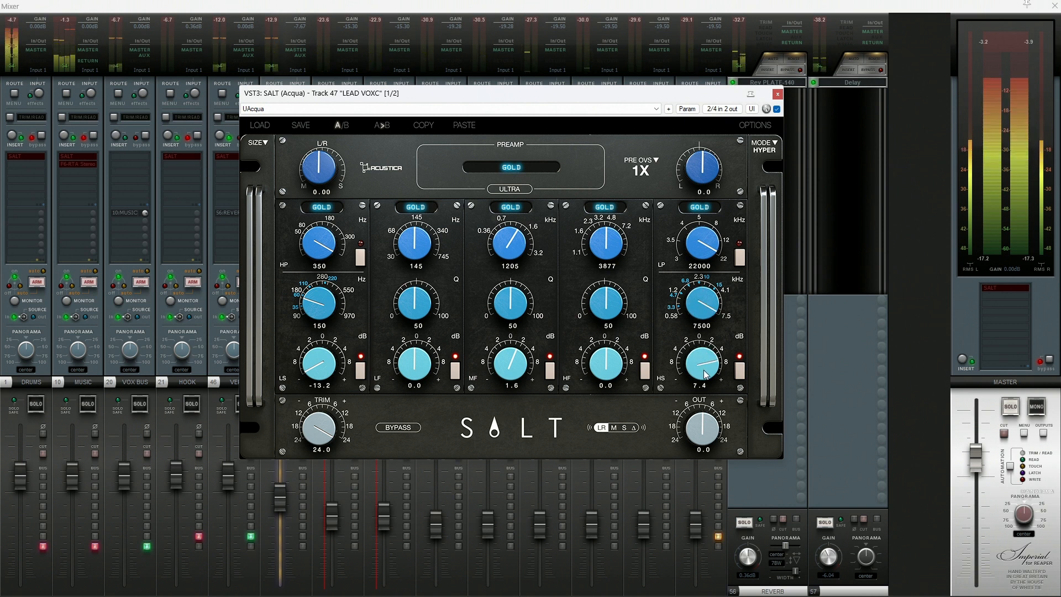
scroll(706, 374, "up", 3)
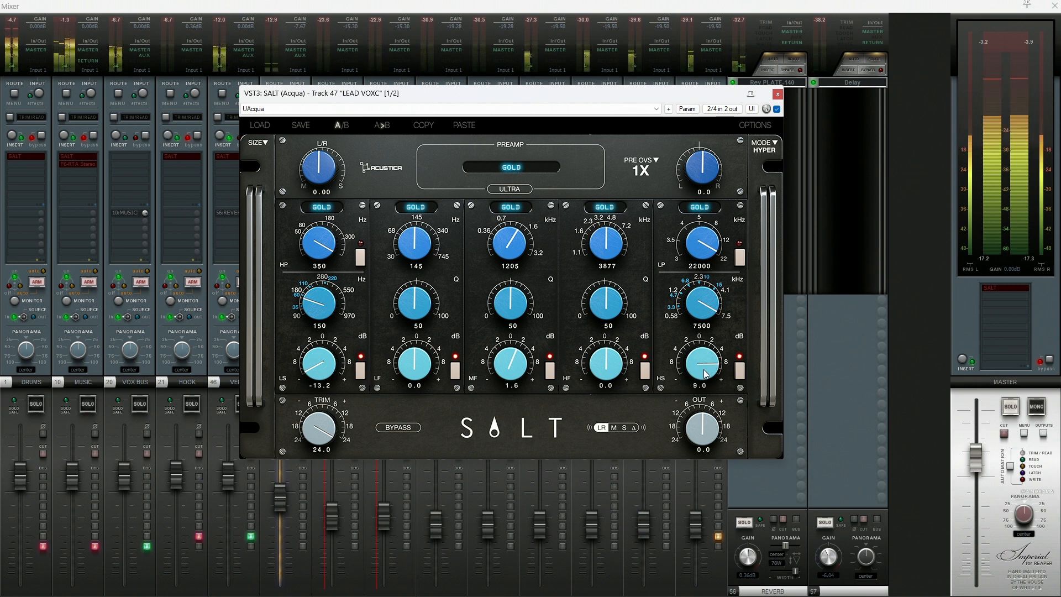
scroll(706, 374, "down", 1)
scroll(706, 374, "down", 1)
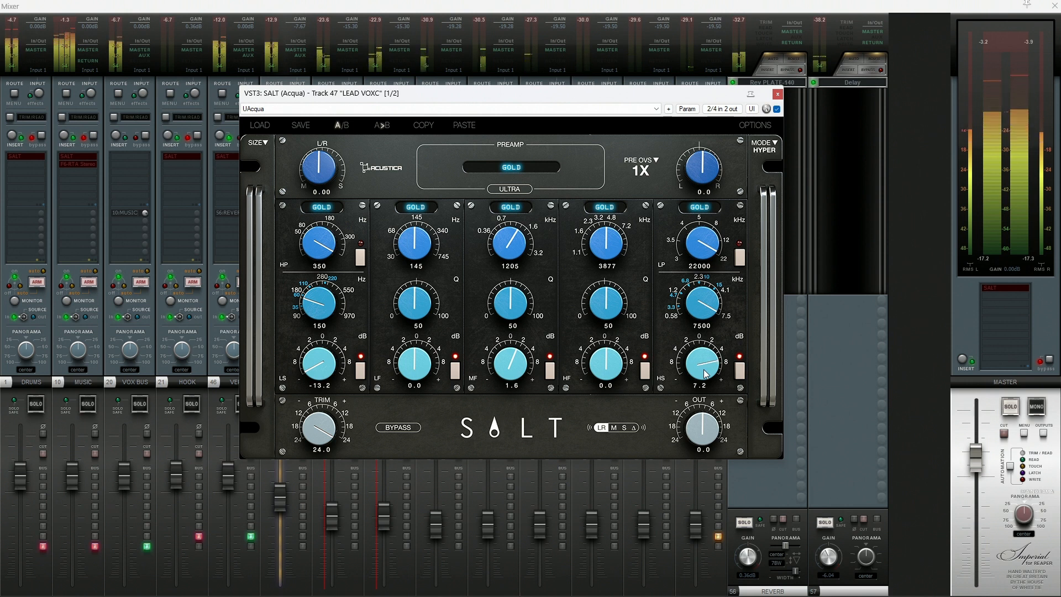
scroll(706, 374, "down", 1)
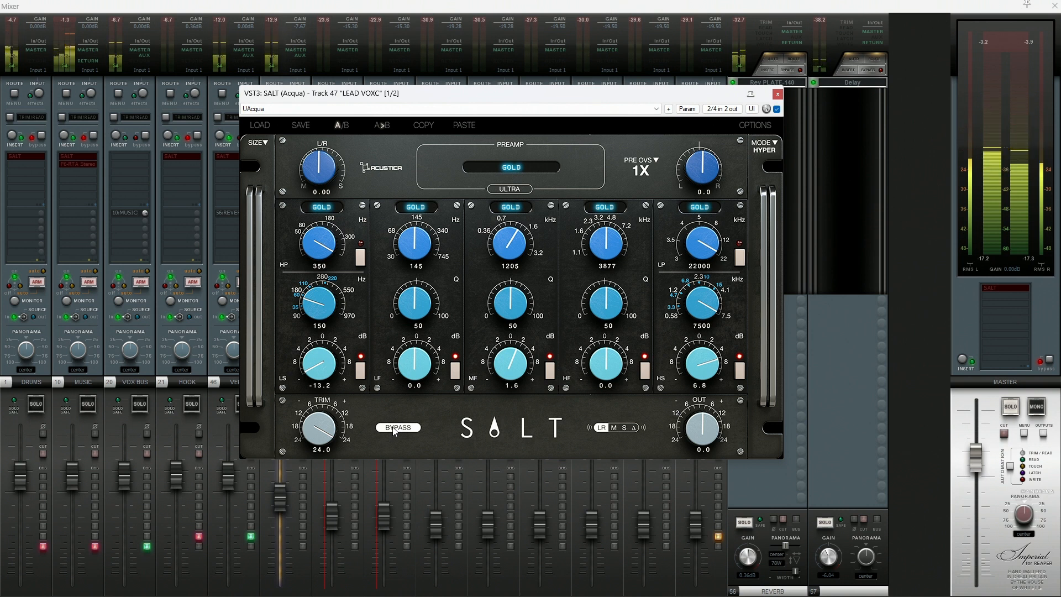
- Turn on the preamp's Ultra mode and lower the trim to 13.0
left_click(514, 189)
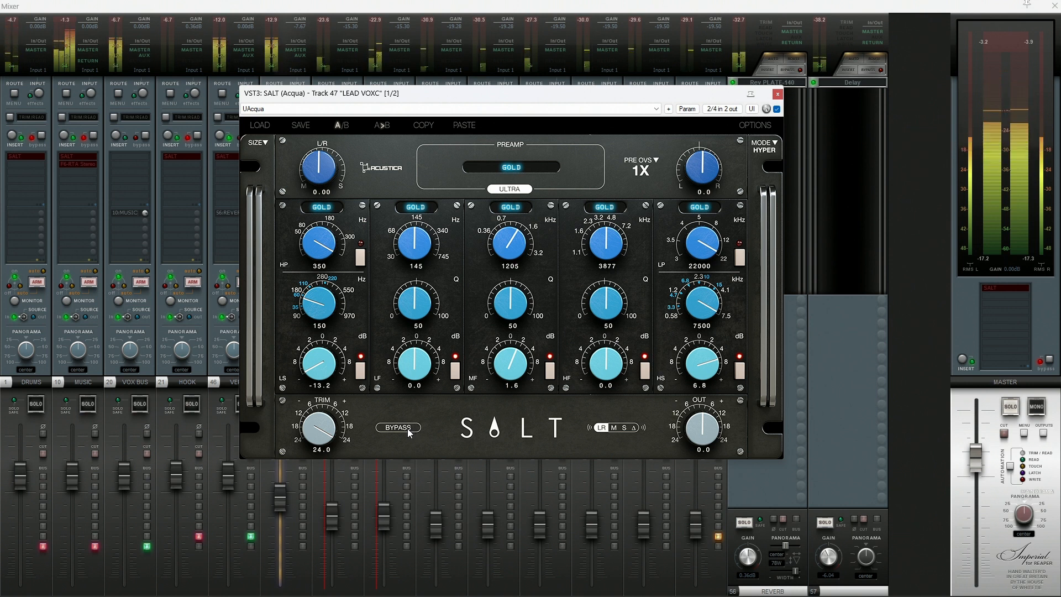
left_click_drag(330, 431, 329, 432)
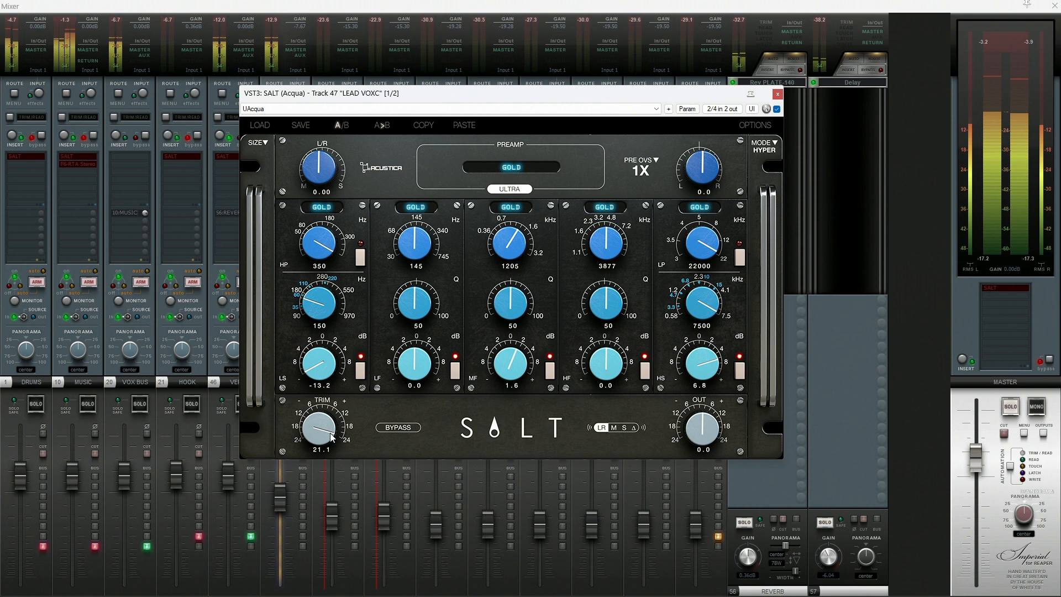
scroll(329, 433, "down", 3)
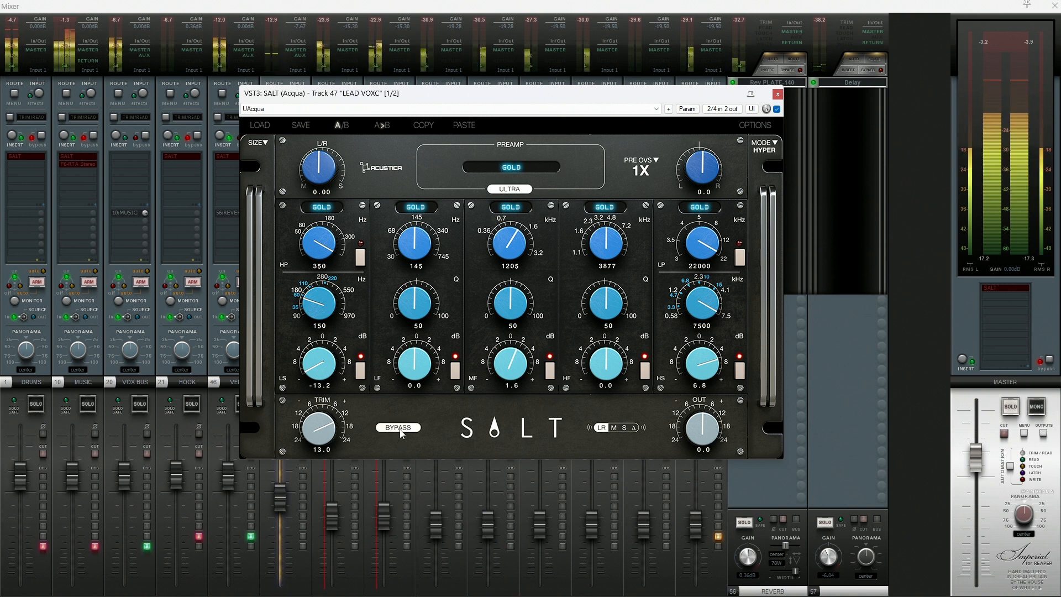
- Disable the insert effects on the DRUMS, MUSIC, HOOK and MASTER tracks, nudging the SALT window slightly
left_click(39, 134)
left_click(39, 136)
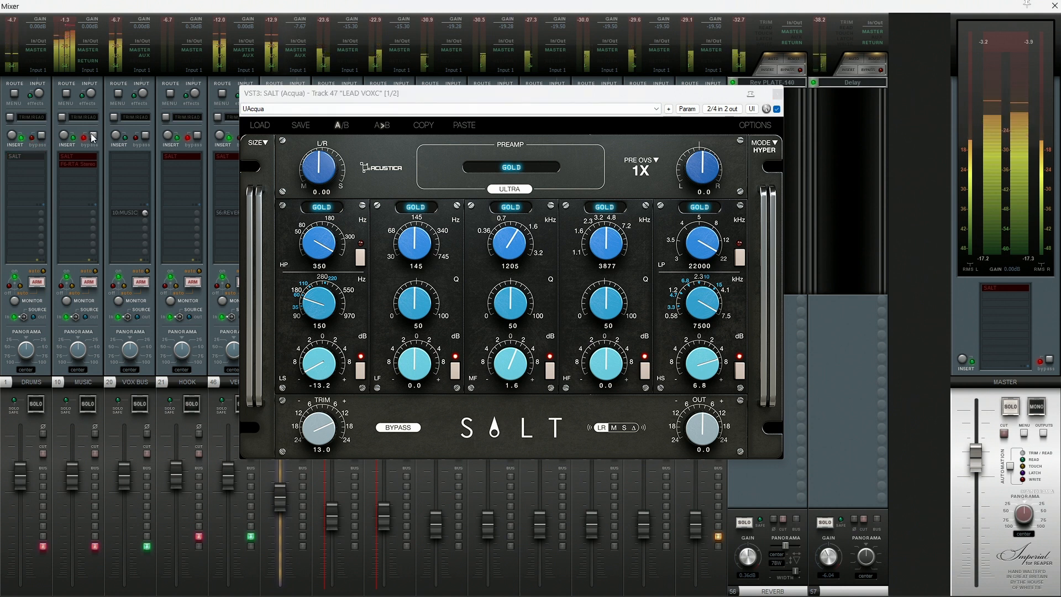
left_click(92, 136)
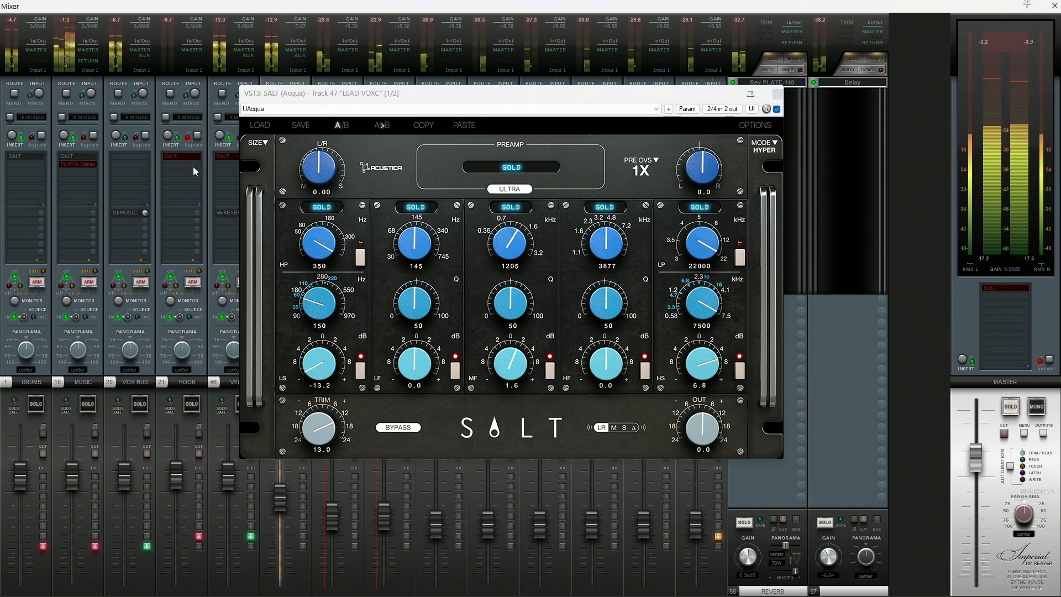
left_click(199, 136)
mouse_move(318, 95)
left_mouse_down()
mouse_move(496, 96)
mouse_move(325, 95)
left_mouse_up()
left_click(1049, 360)
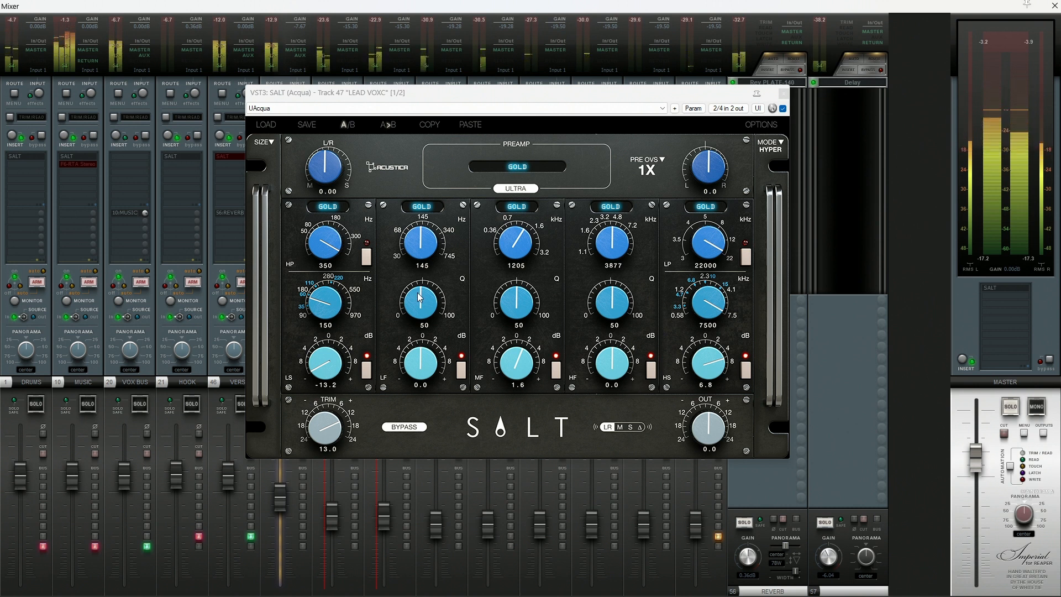
- Set the LF band's frequency to 569 Hz and cut its gain to -15.0 dB
scroll(424, 253, "up", 5)
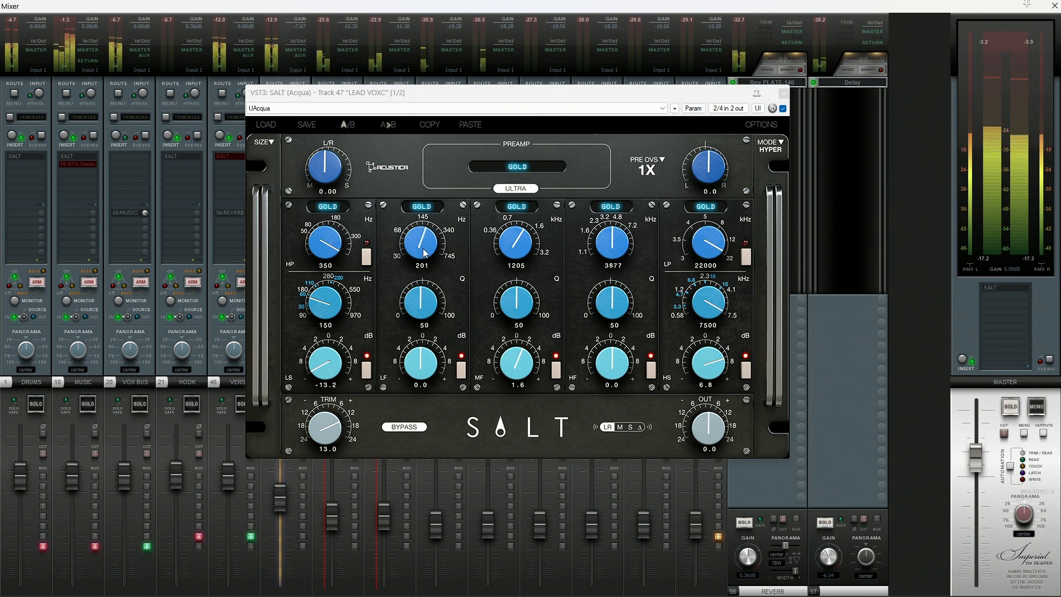
scroll(425, 253, "up", 2)
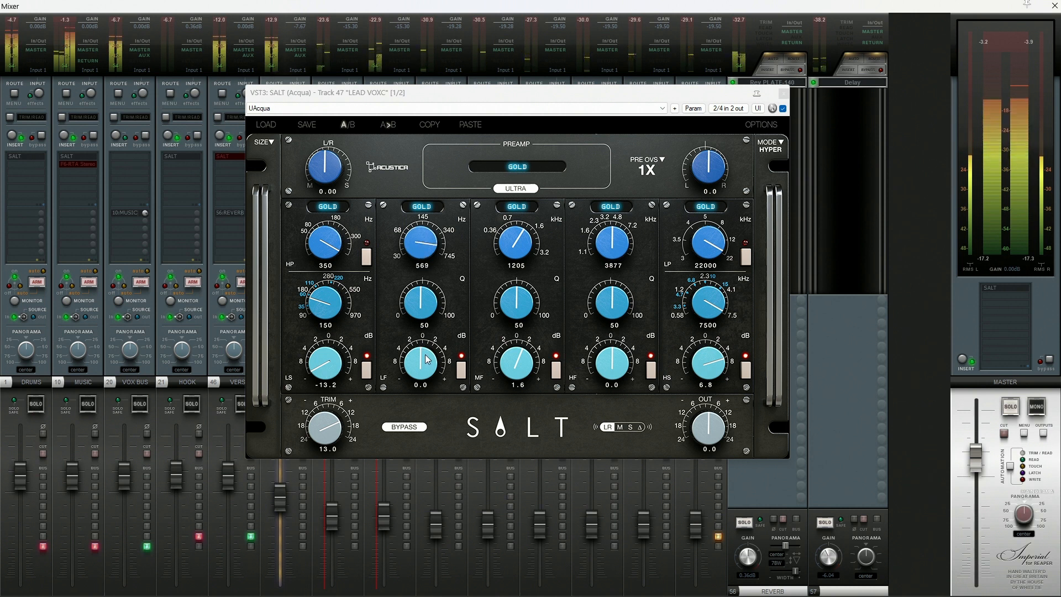
scroll(428, 380, "down", 2)
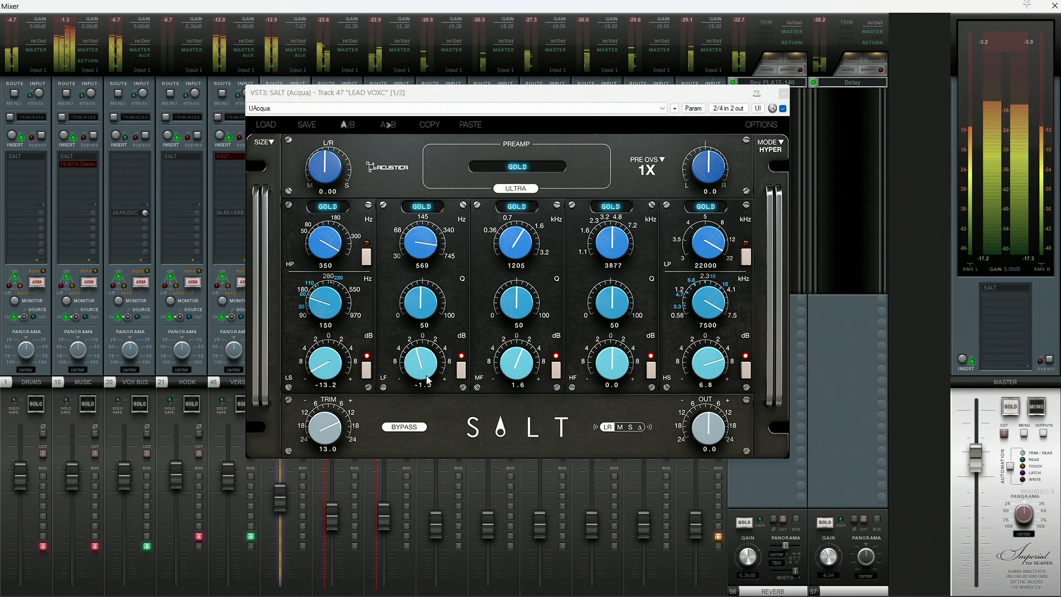
scroll(427, 380, "down", 6)
scroll(435, 345, "down", 6)
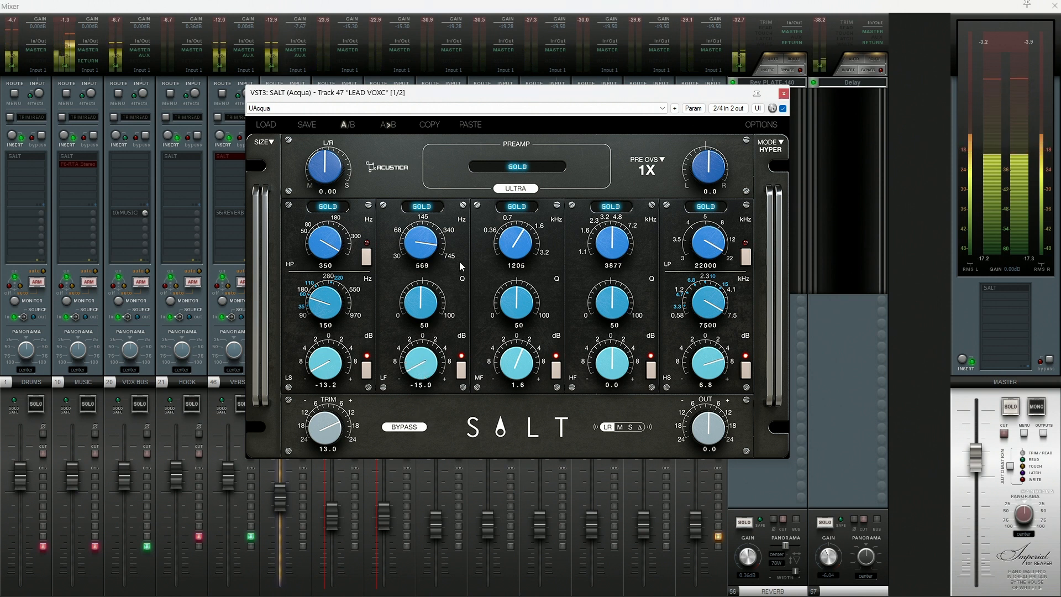
- Reset the LF band's gain to 0.0 dB and lower the high shelf gain to 4.1 dB
double_click(436, 352)
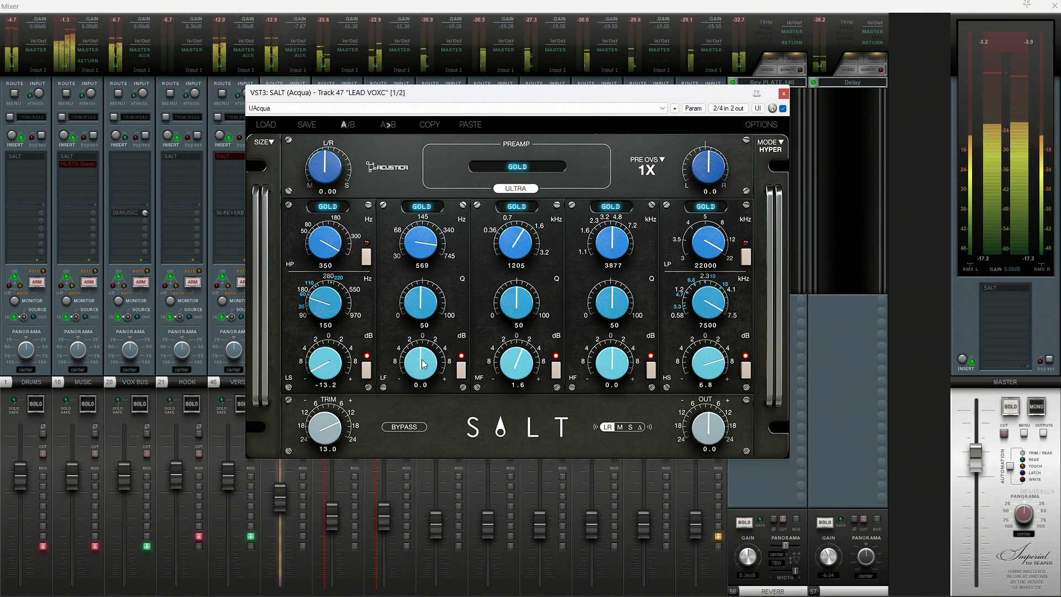
scroll(720, 375, "down", 3)
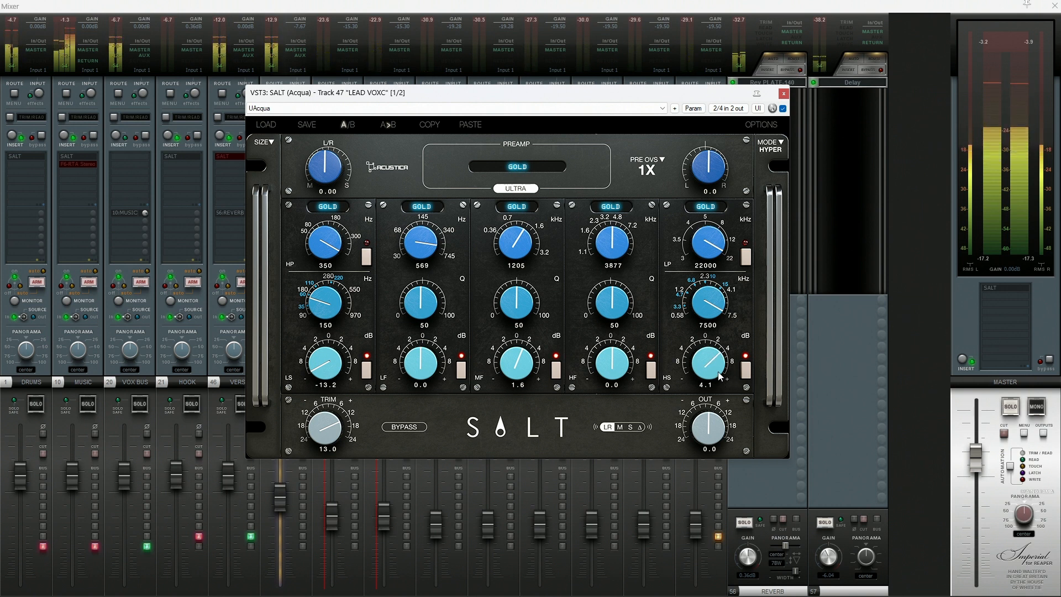
- Try an LF band cut of -15.0 dB on the lead vocal with the Q raised to 100
scroll(415, 362, "down", 2)
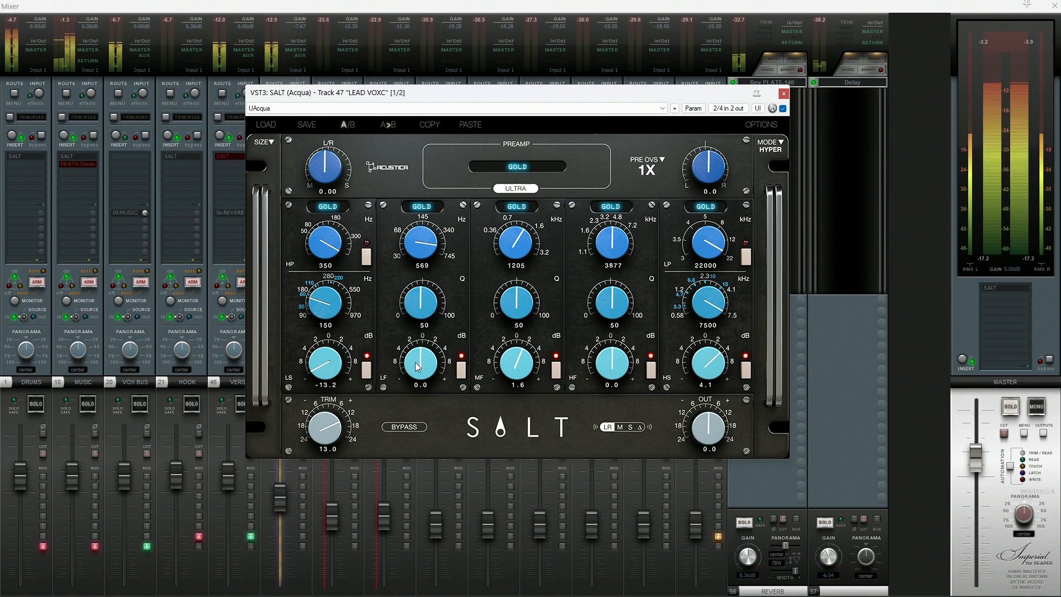
scroll(416, 363, "down", 2)
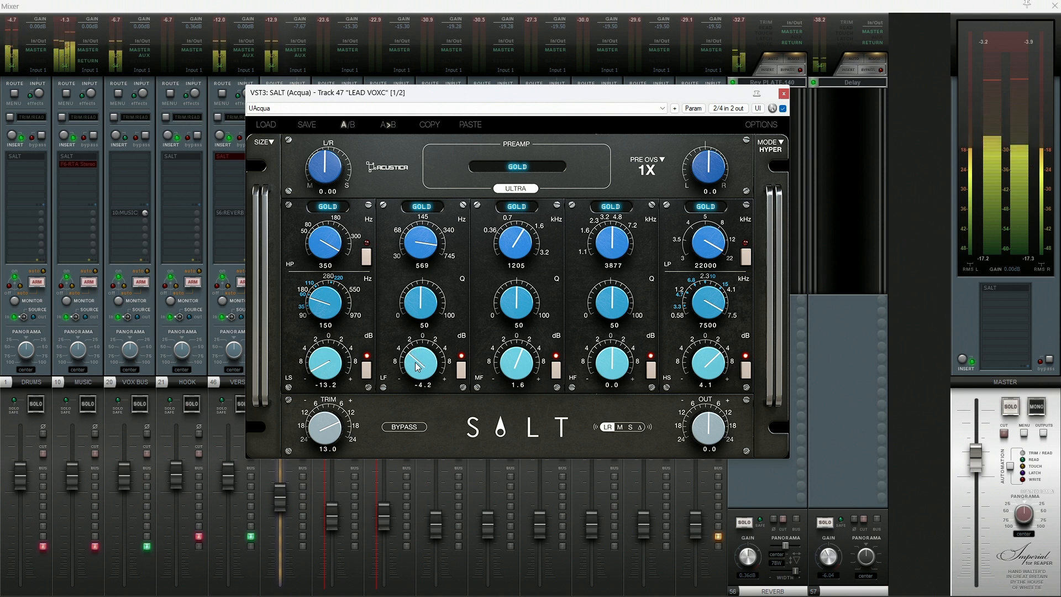
scroll(429, 303, "up", 5)
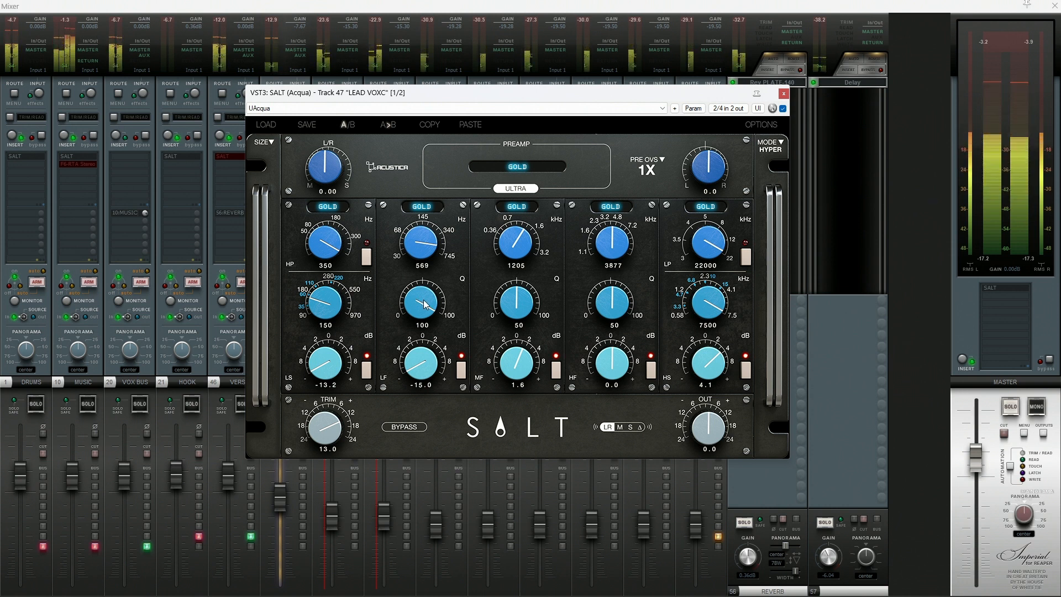
scroll(428, 303, "down", 10)
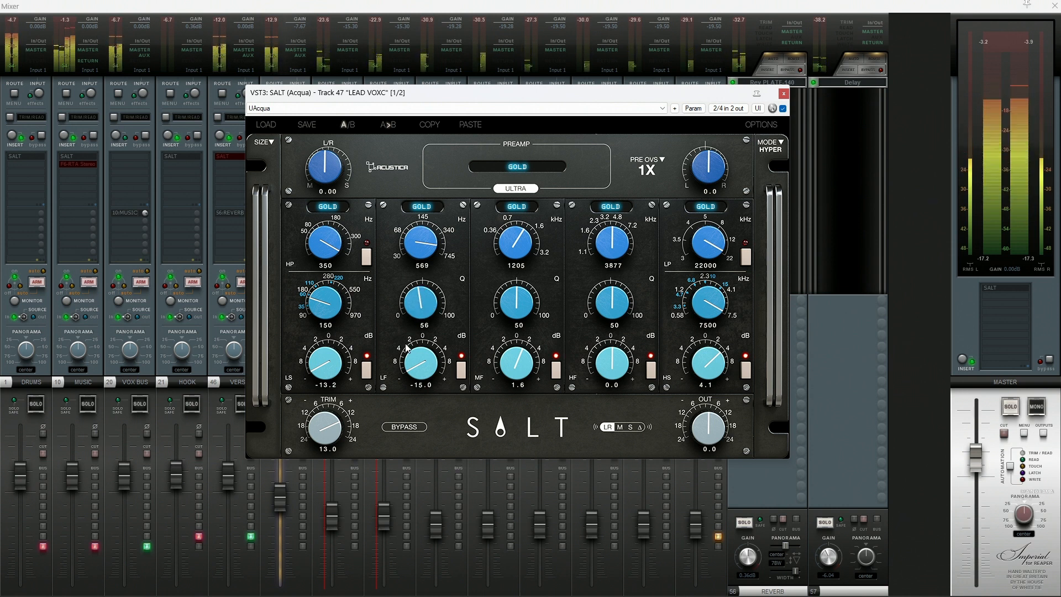
- Set the lead vocal's LF band to 489 Hz with a -3.2 dB gain and reset its Q to 50
left_click_drag(425, 377, 430, 282)
double_click(424, 299)
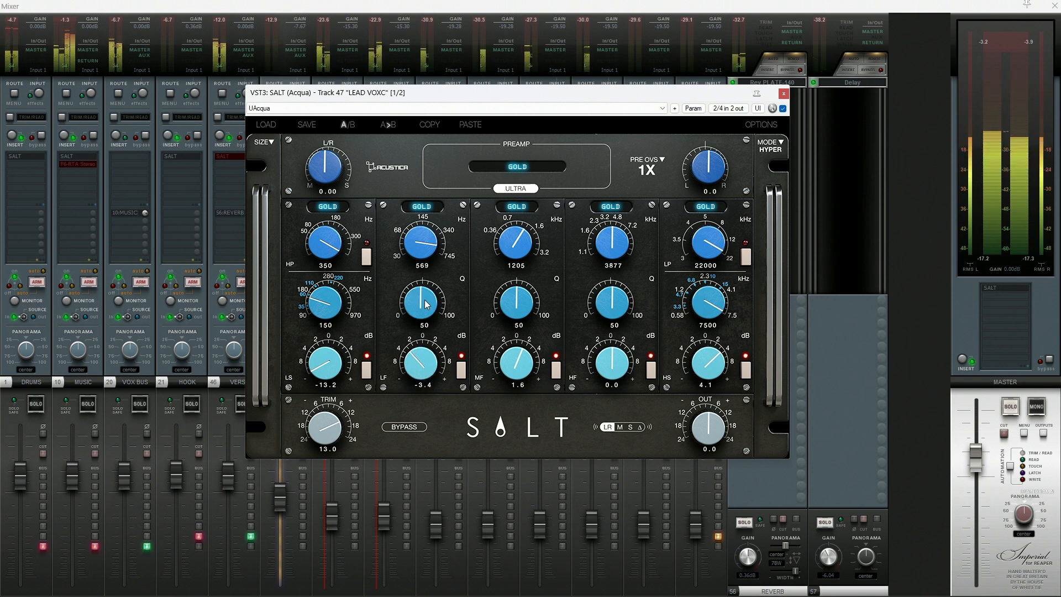
scroll(429, 240, "down", 1)
scroll(429, 244, "down", 1)
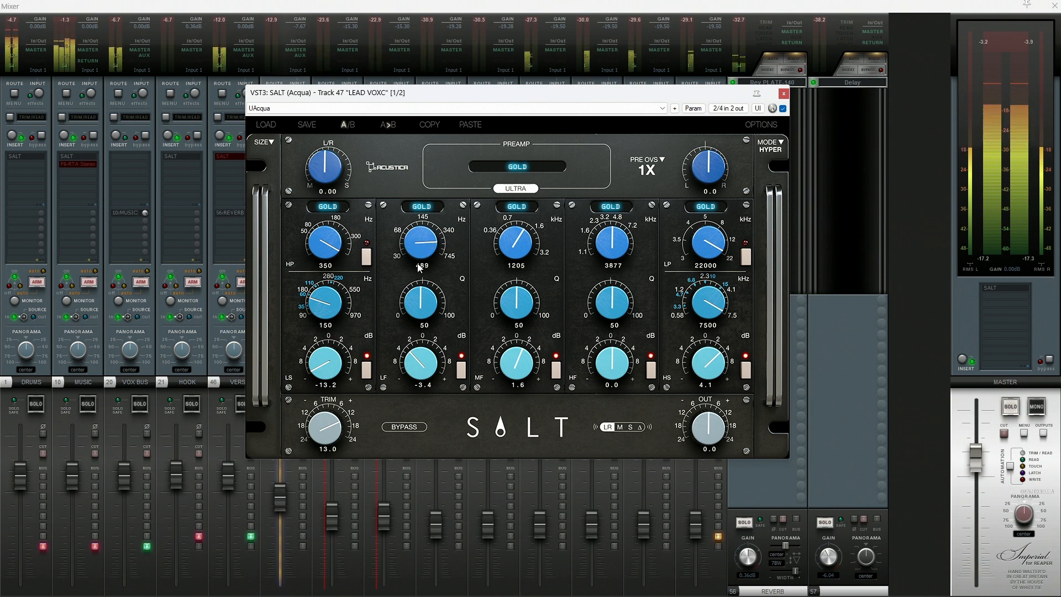
scroll(417, 378, "up", 1)
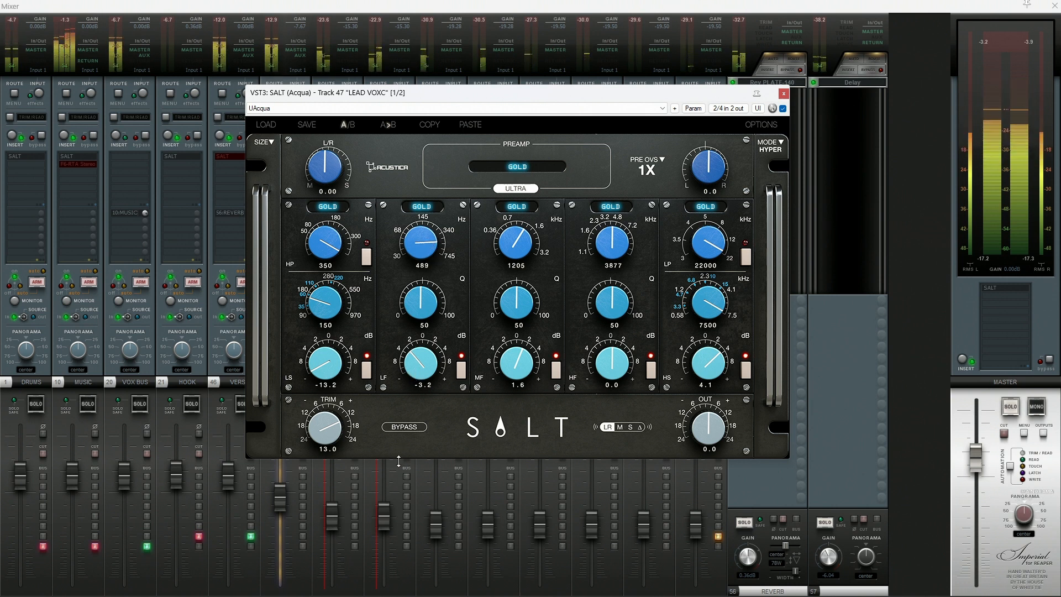
- Set the lead vocal's preamp oversampling to 8X and compare the EQ bypassed and active
left_click(402, 427)
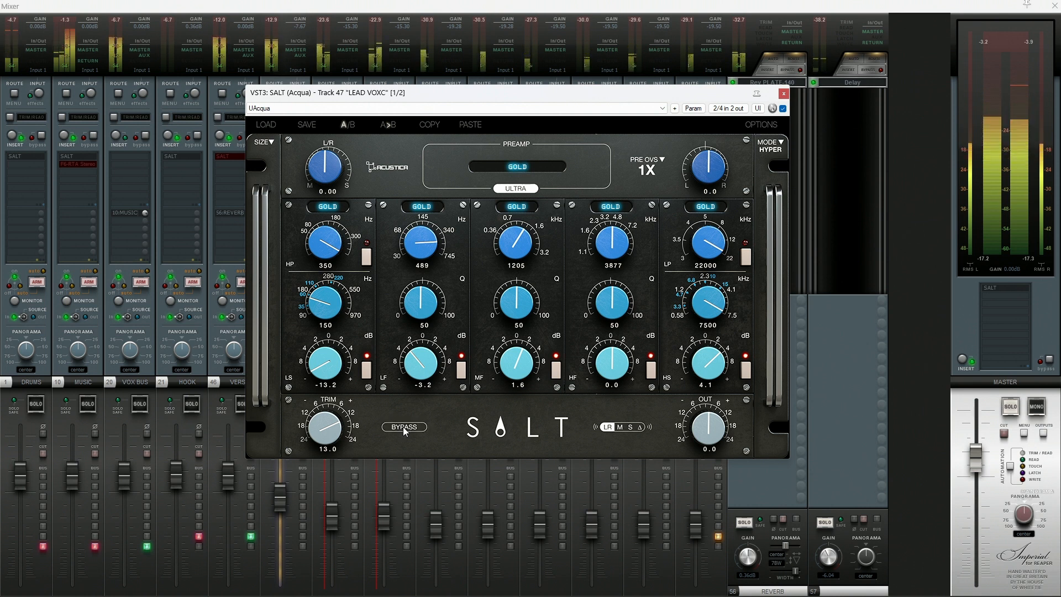
left_click(647, 162)
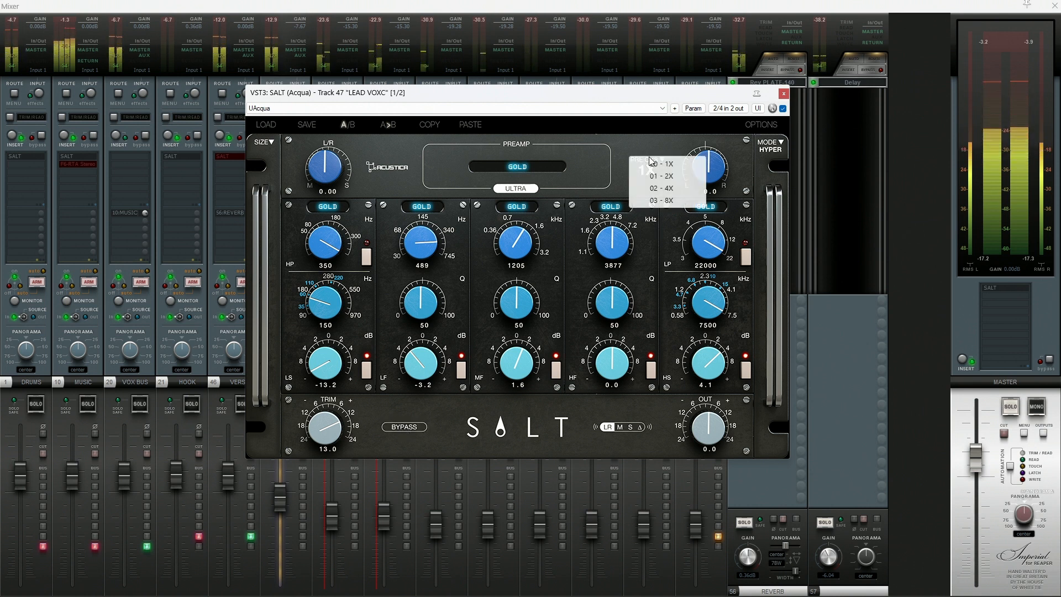
left_click(663, 197)
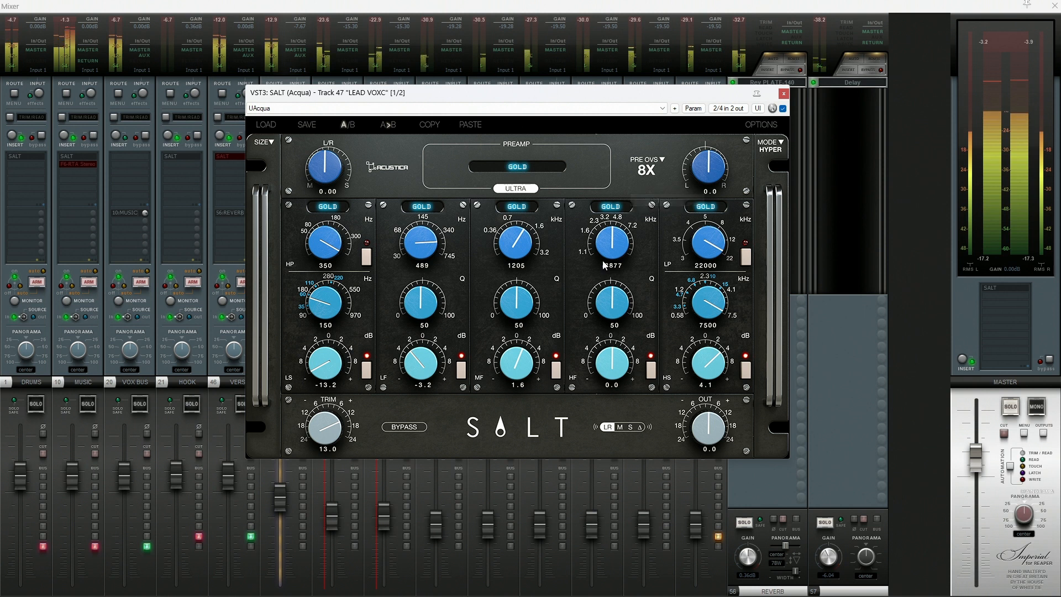
left_click(403, 428)
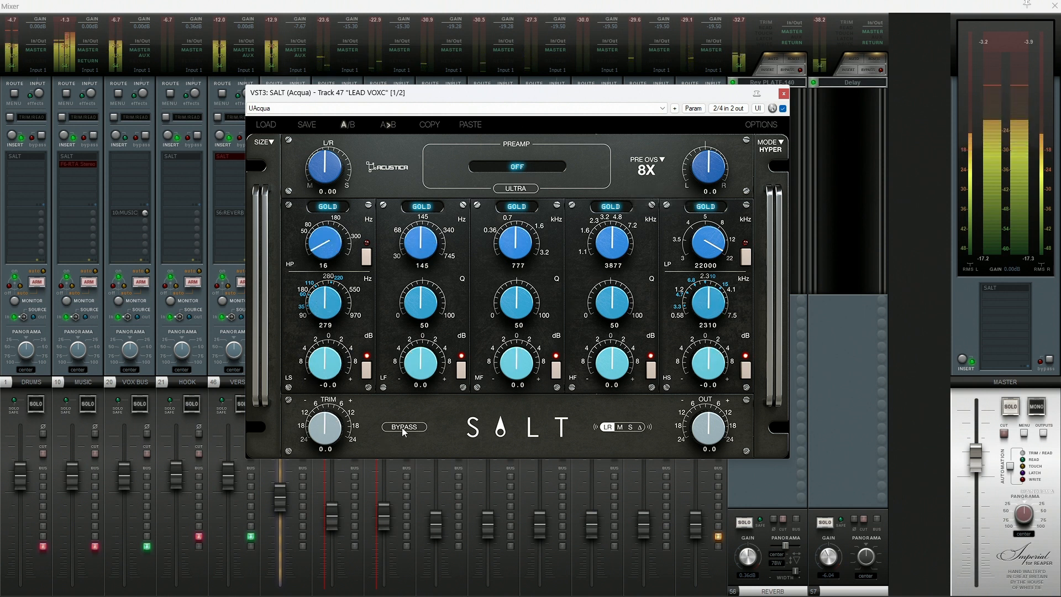
left_click(402, 427)
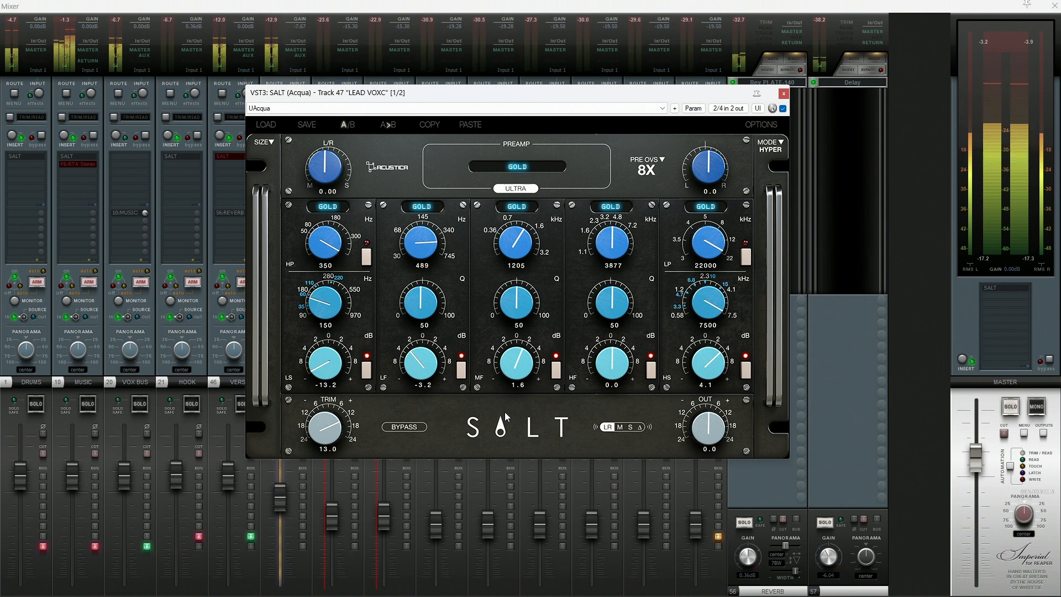
- Expand the DRUMS folder, open SALT on the SNRE track and lower its MF gain to 0.4 dB
left_click(42, 546)
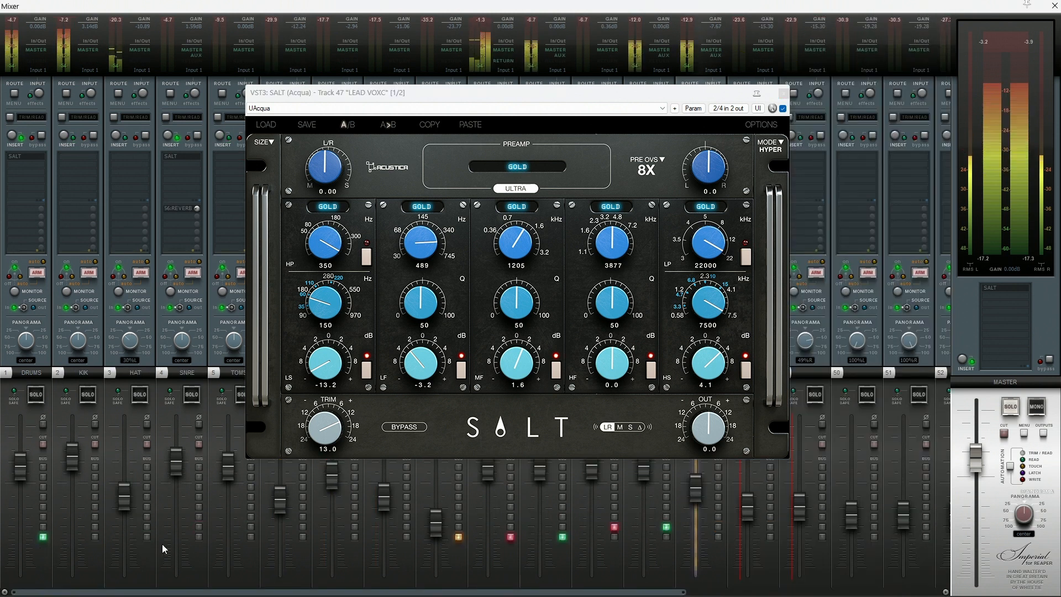
left_click(182, 157)
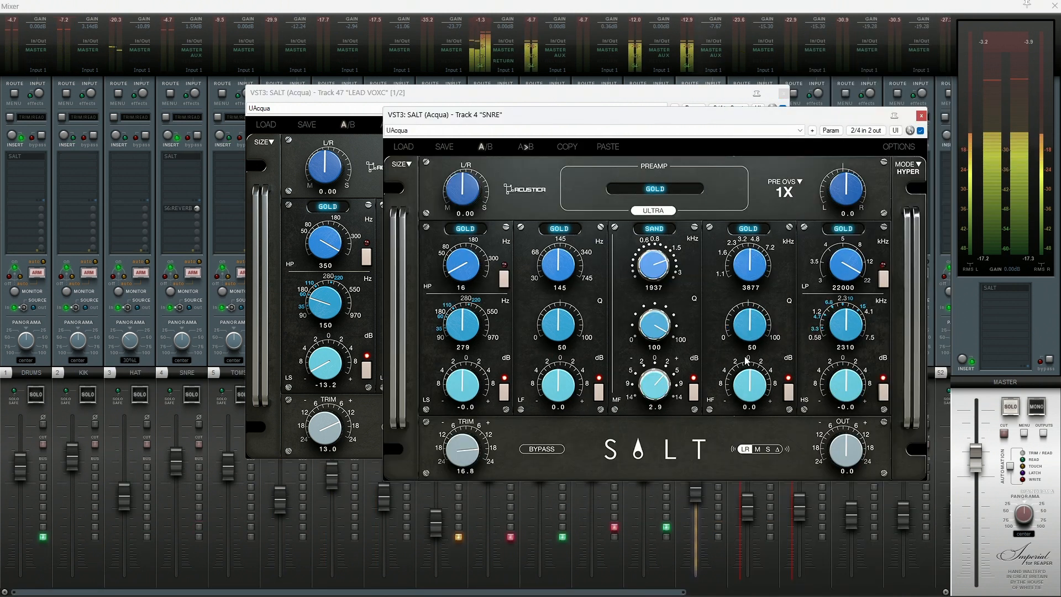
left_click_drag(654, 388, 655, 393)
scroll(654, 387, "down", 3)
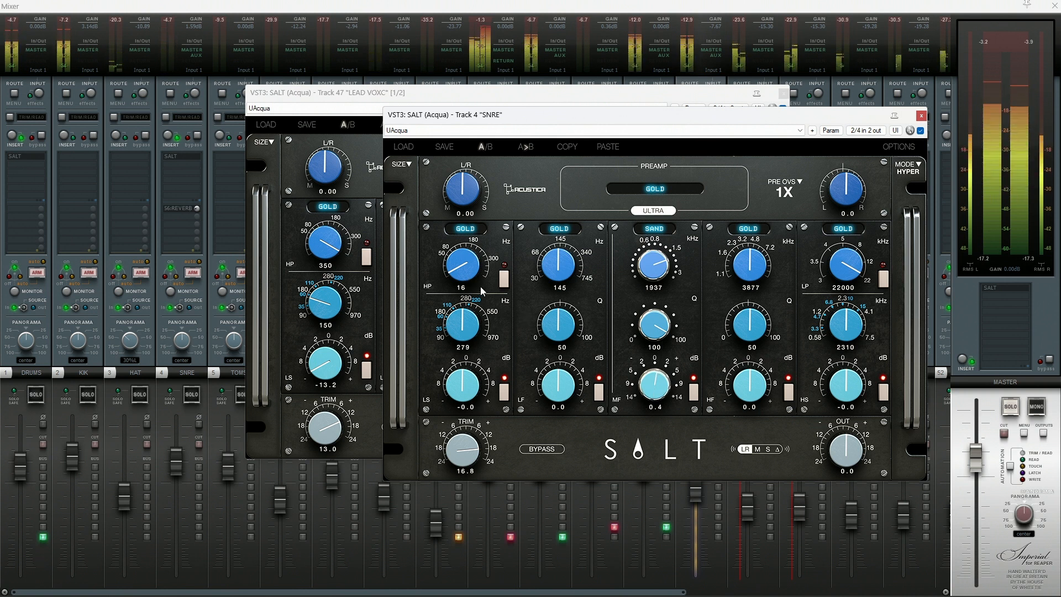
- Enable the snare's high-pass filter at 350 Hz and switch its HP/LS section to the PINK model
left_click(505, 278)
scroll(450, 266, "up", 5)
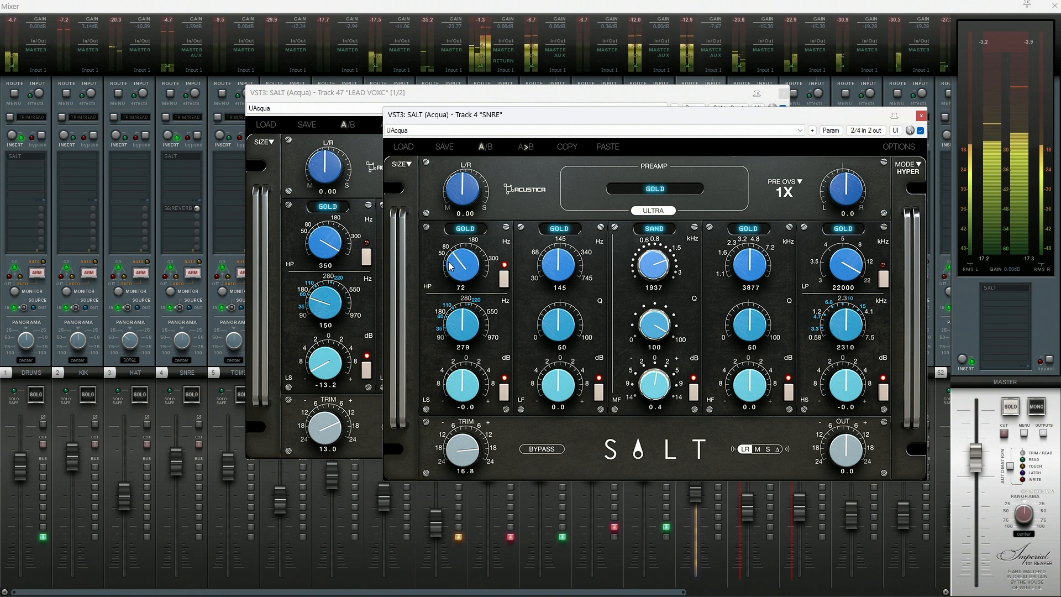
left_click(465, 228)
left_click(488, 253)
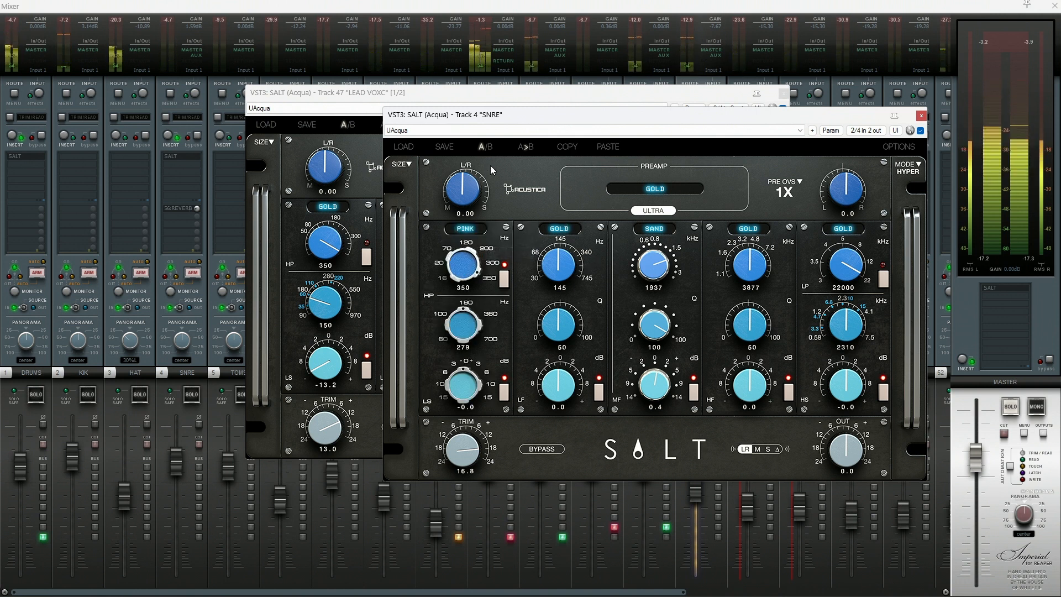
- Sweep the snare's high-pass frequency down to 102 Hz
scroll(467, 268, "down", 5)
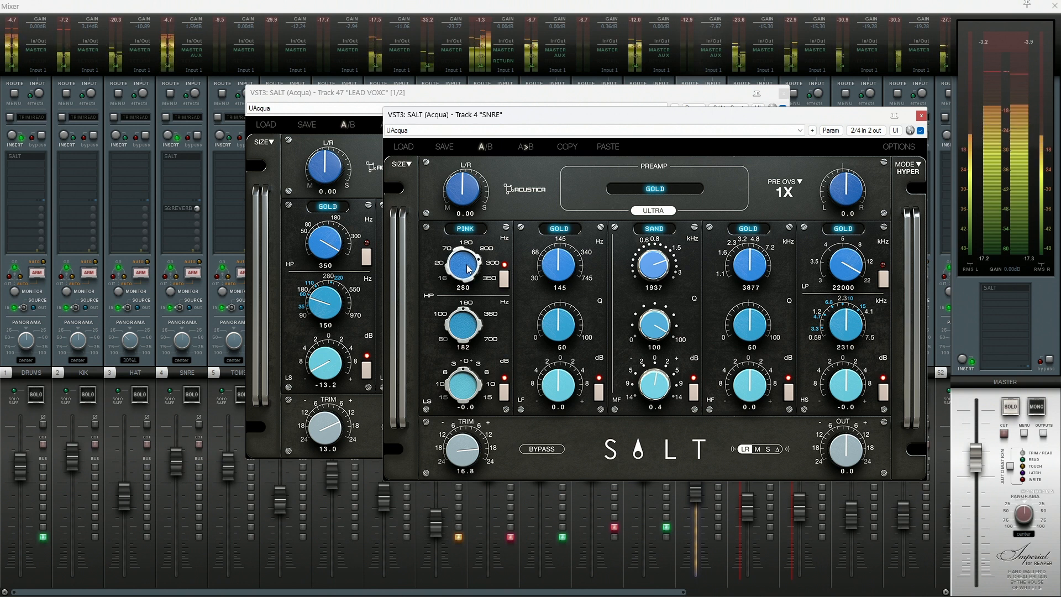
scroll(466, 268, "down", 4)
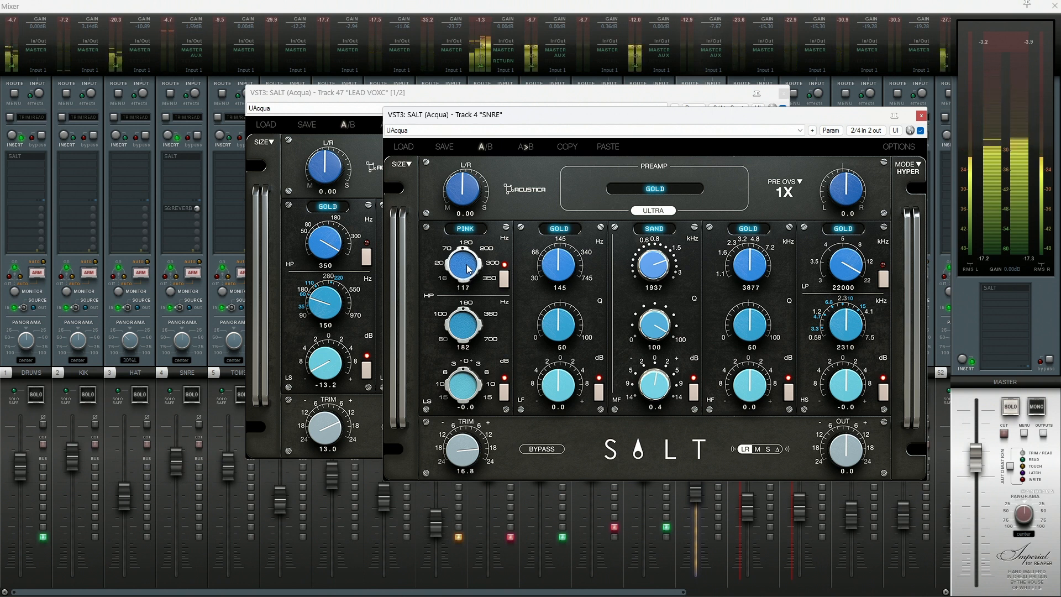
scroll(467, 269, "up", 1)
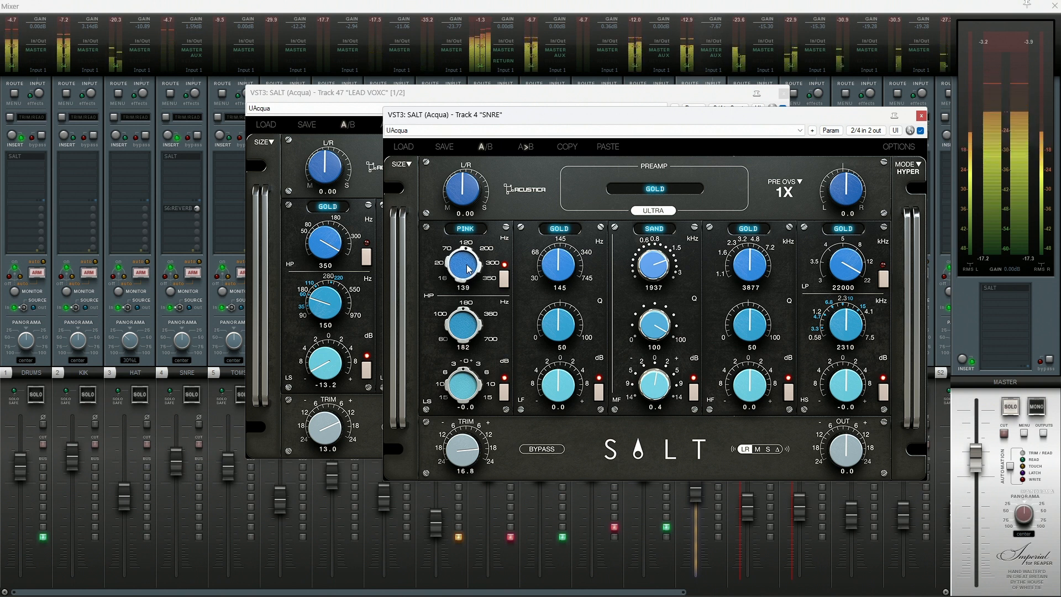
scroll(466, 270, "down", 2)
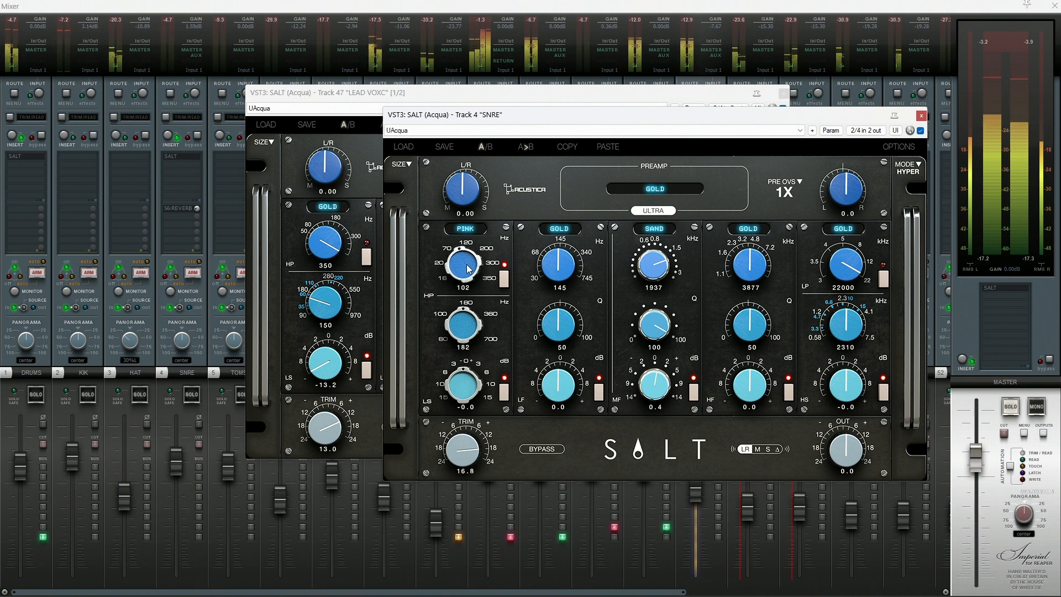
scroll(466, 269, "down", 1)
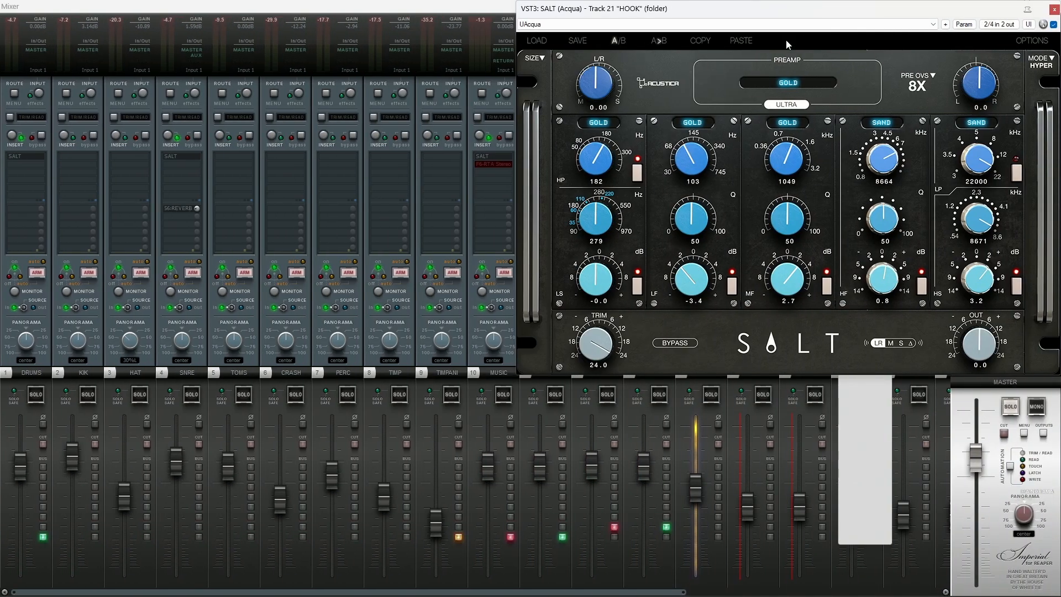
- Move the HOOK track's SALT window toward the middle of the mixer
left_click_drag(753, 14, 469, 69)
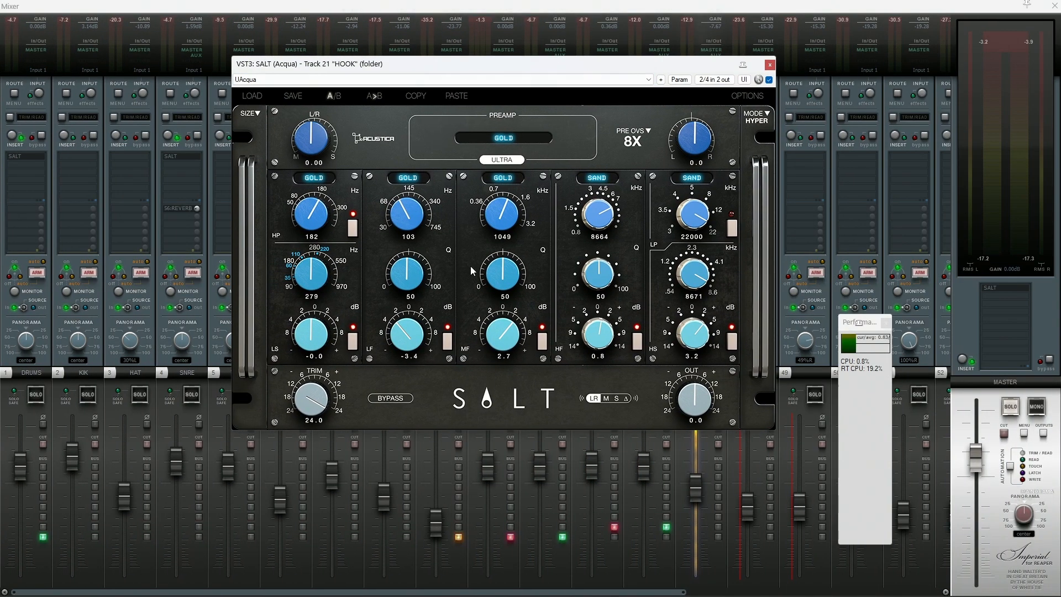